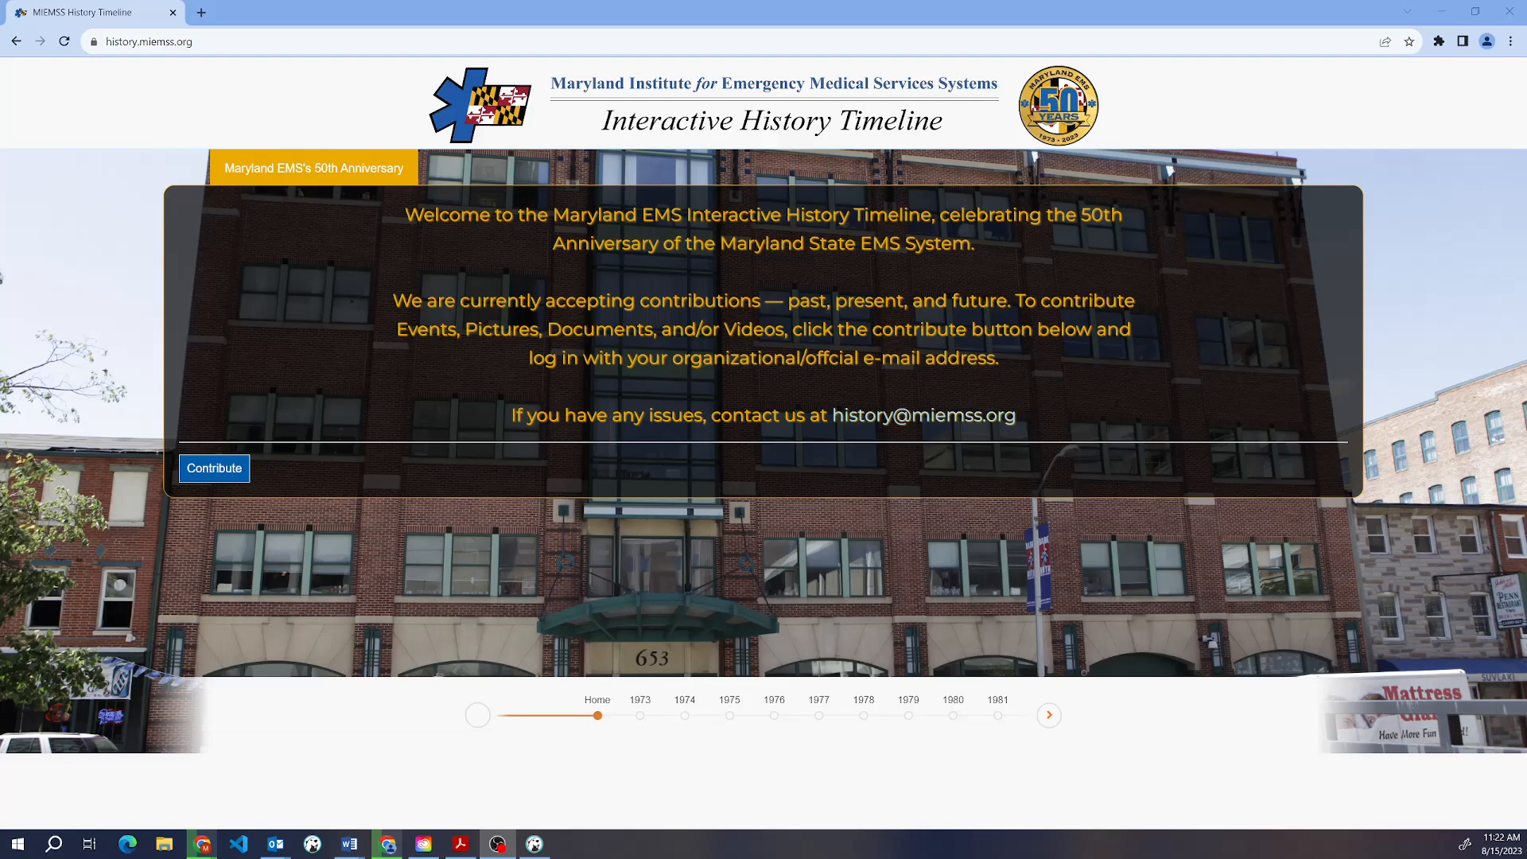
# Step: Reload the timeline home page and browse the 1973 and 1977 milestones and documents
pyautogui.click(231, 40)
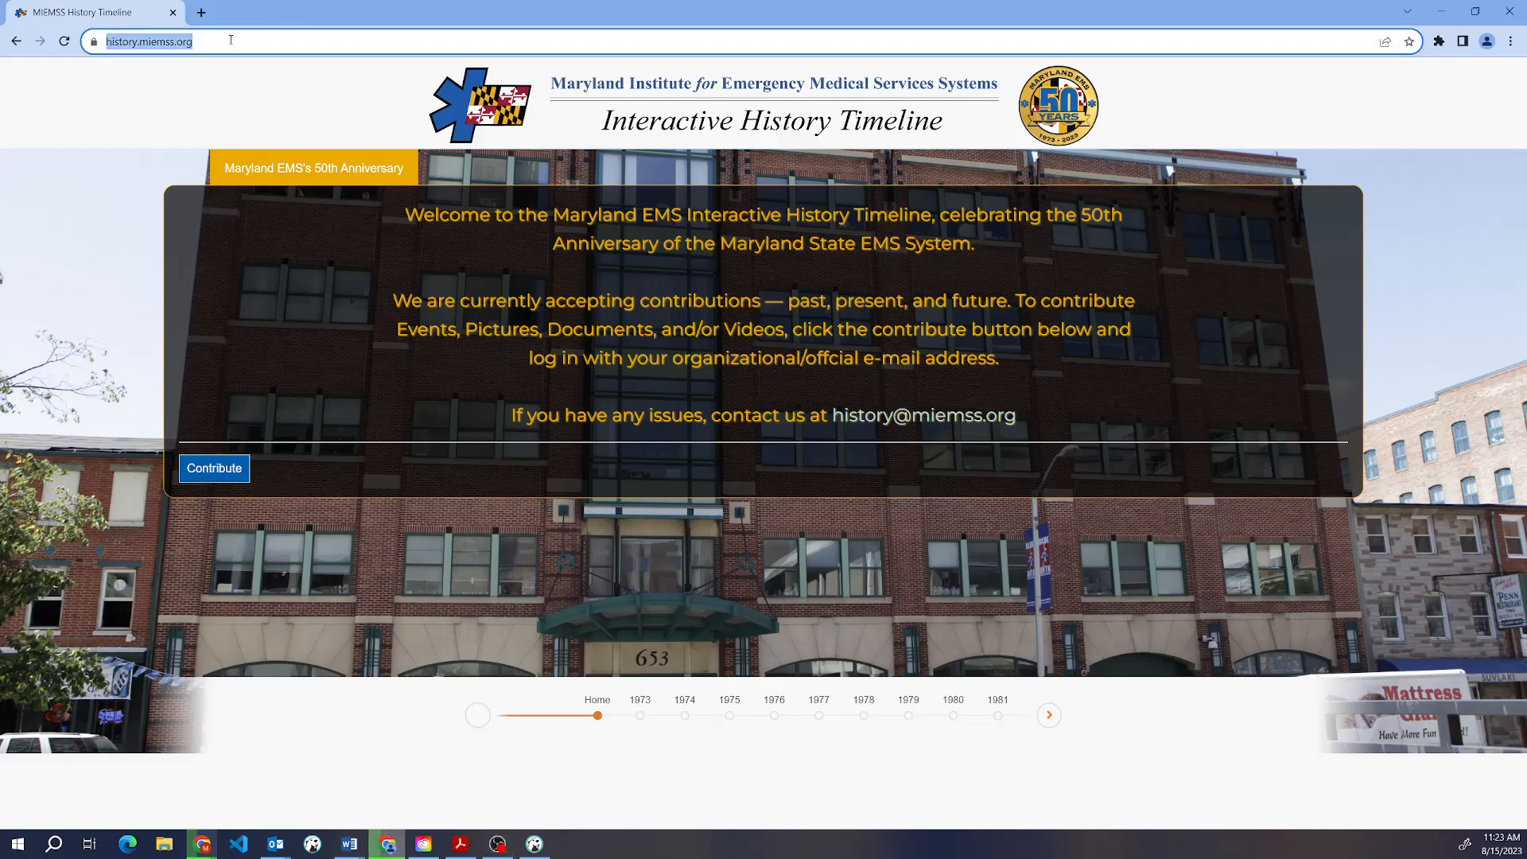
pyautogui.press('Return')
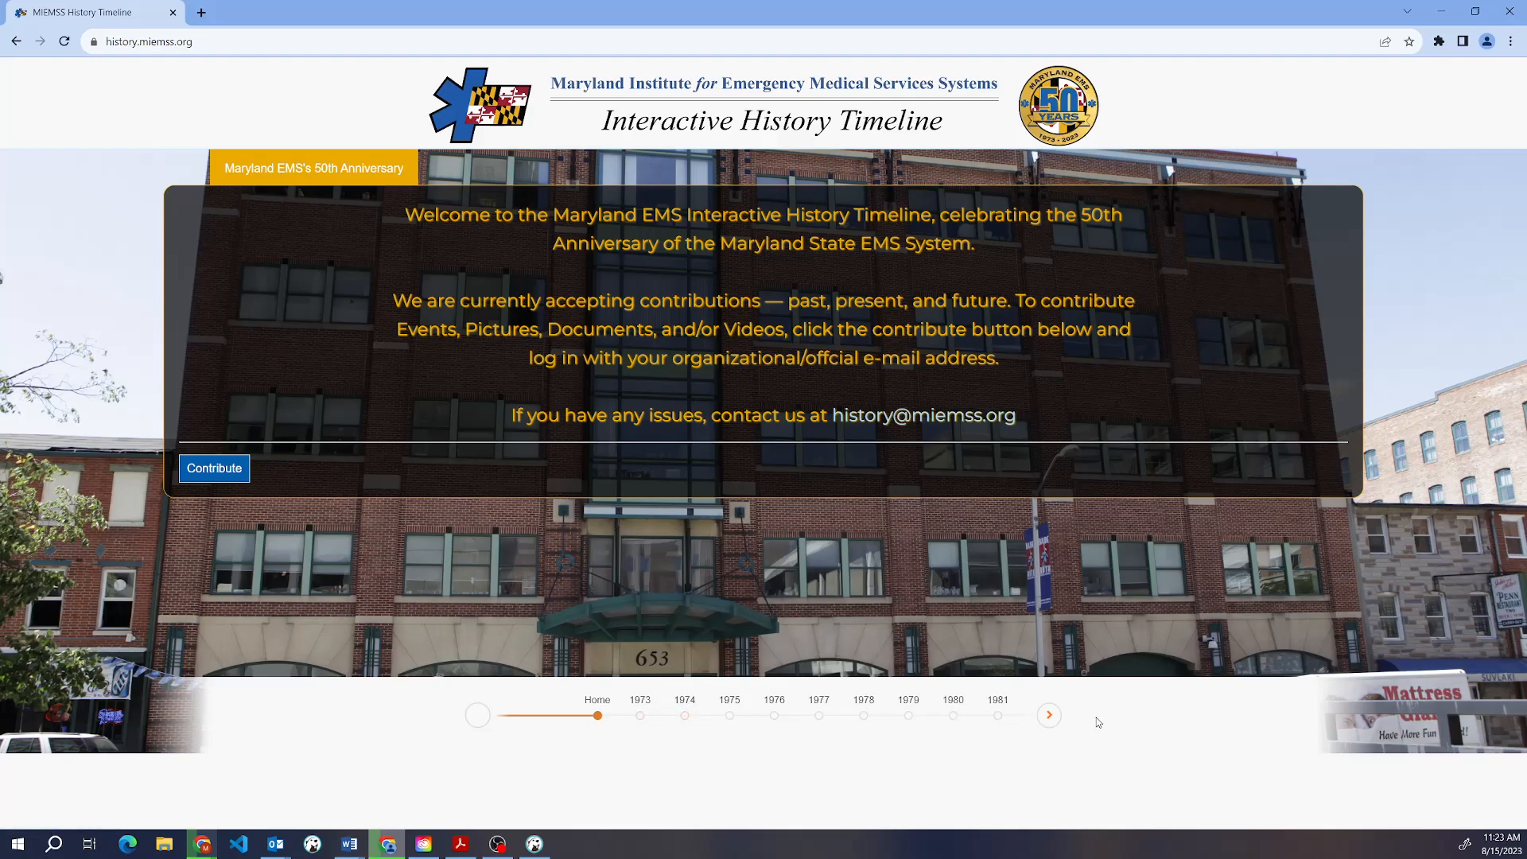
pyautogui.click(639, 716)
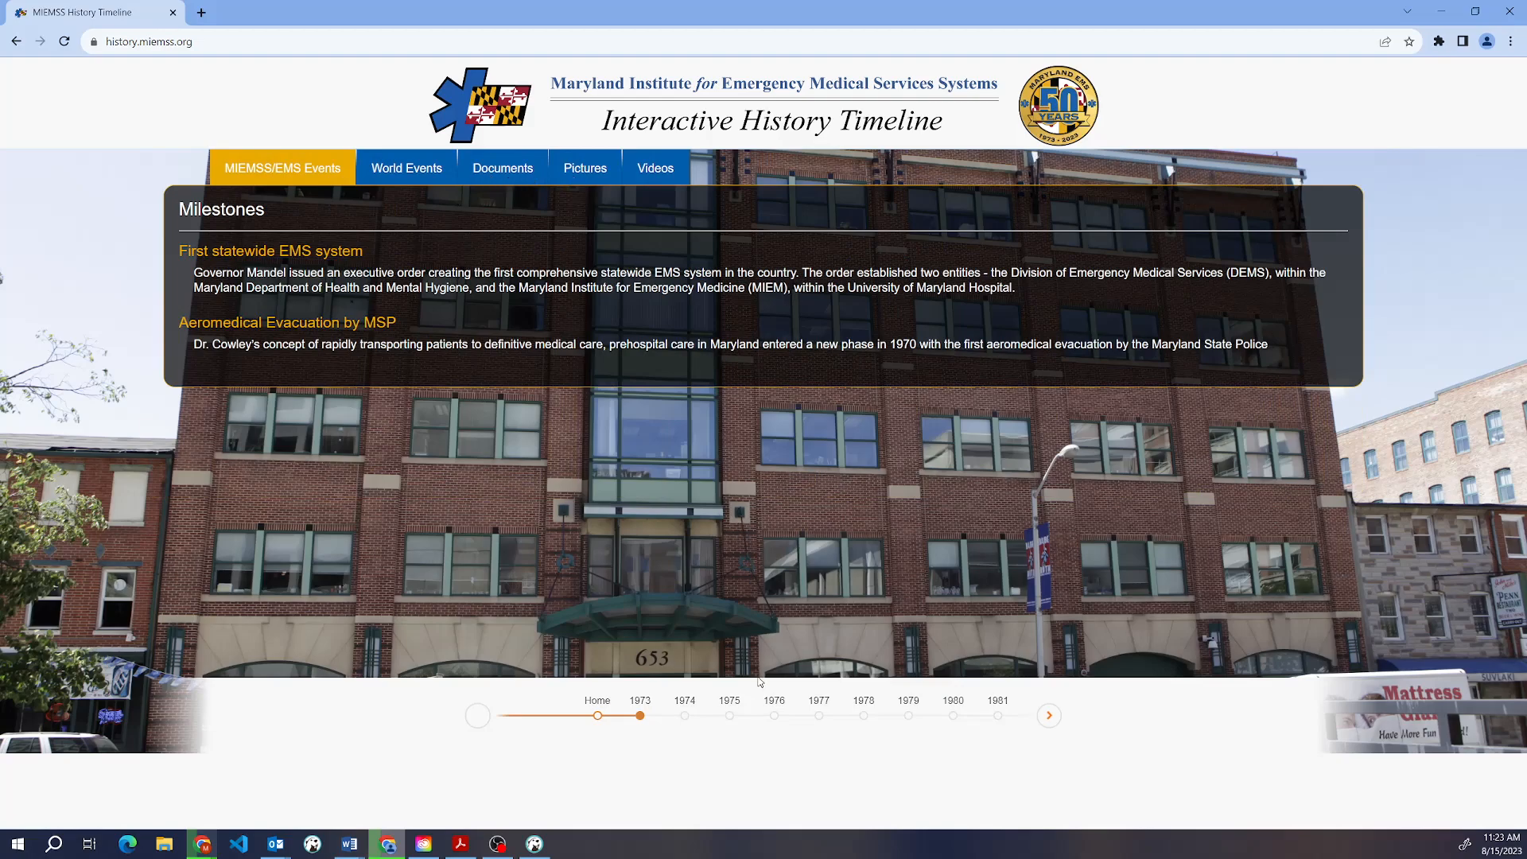
pyautogui.click(819, 716)
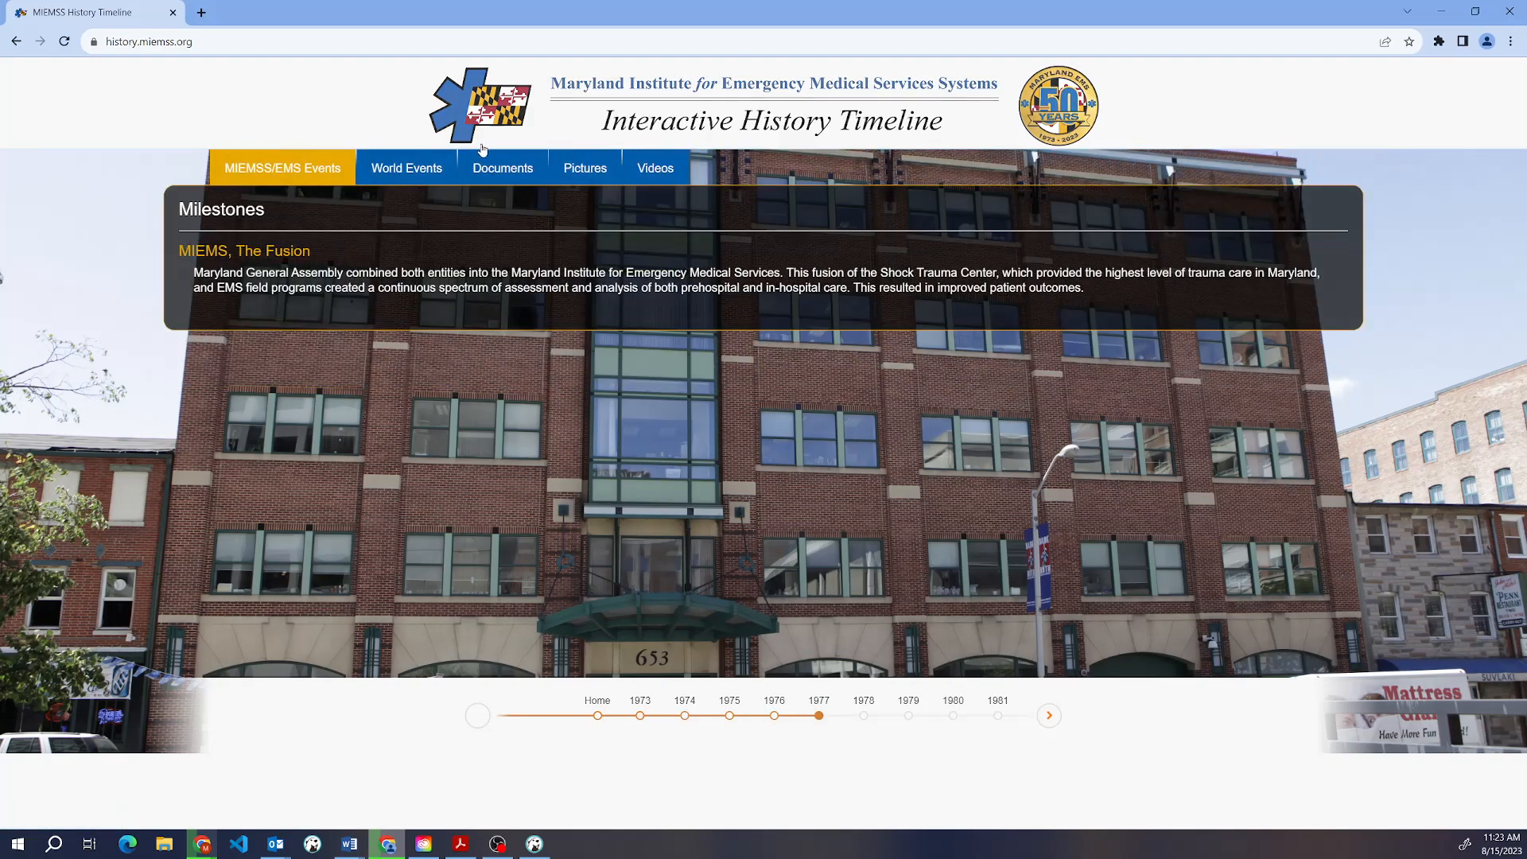
pyautogui.click(504, 170)
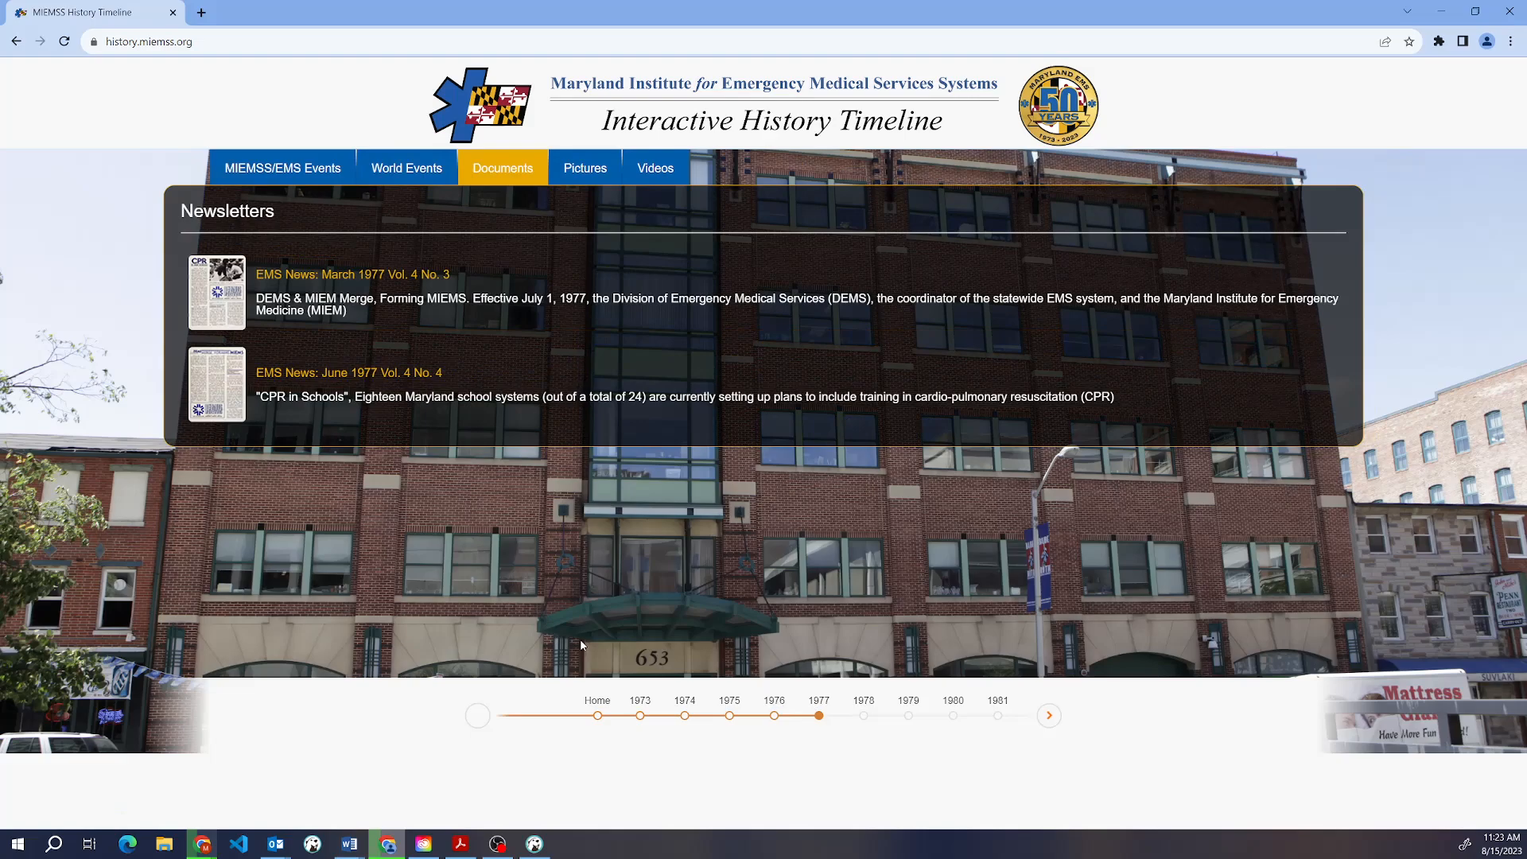
pyautogui.click(598, 713)
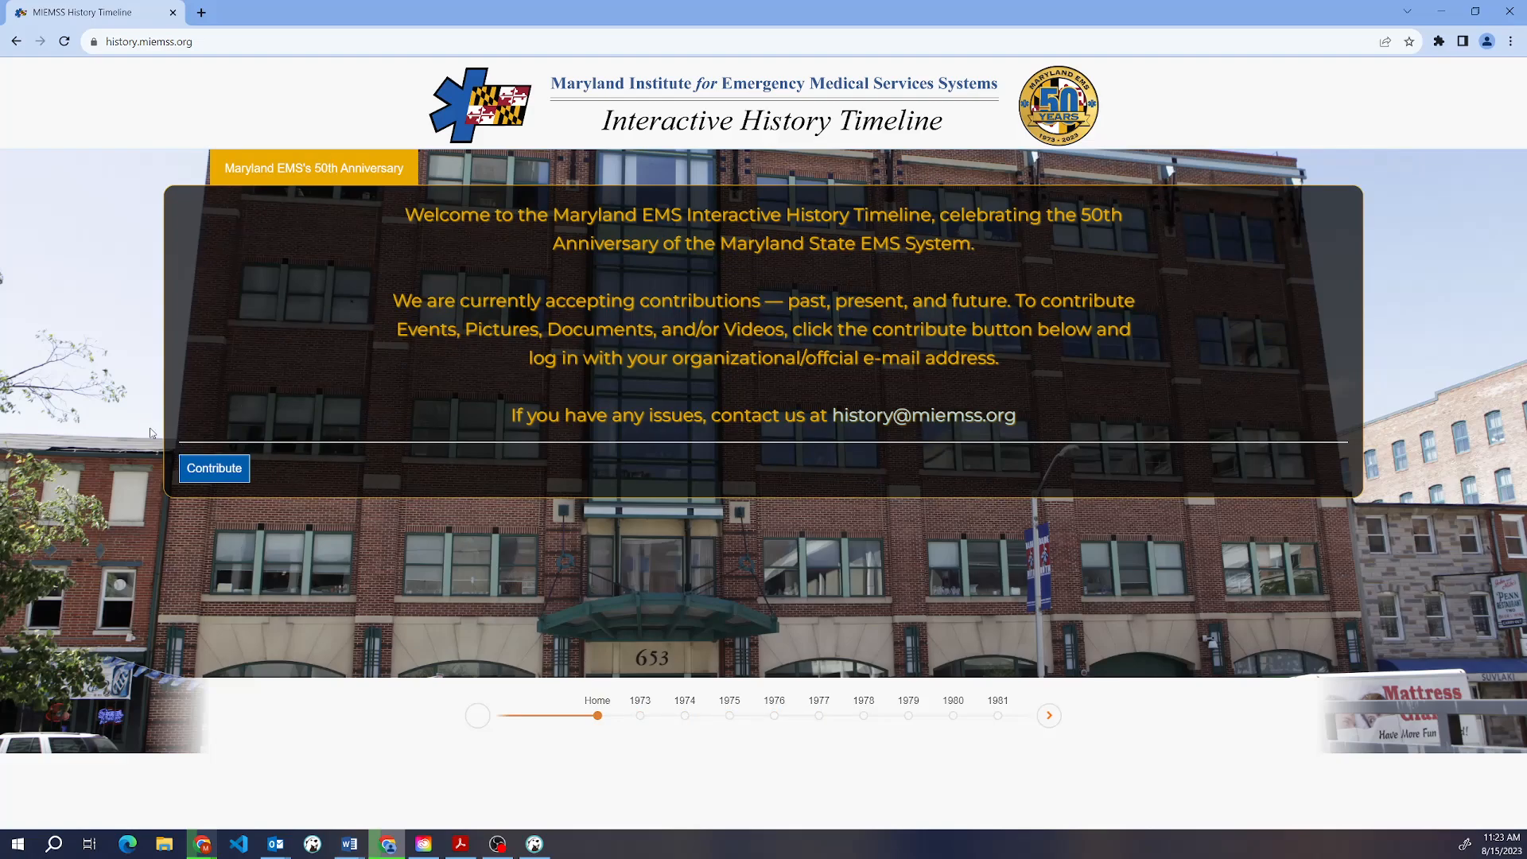
# Step: On the contributor login page, request an access code for the saved organisational e-mail
pyautogui.click(226, 471)
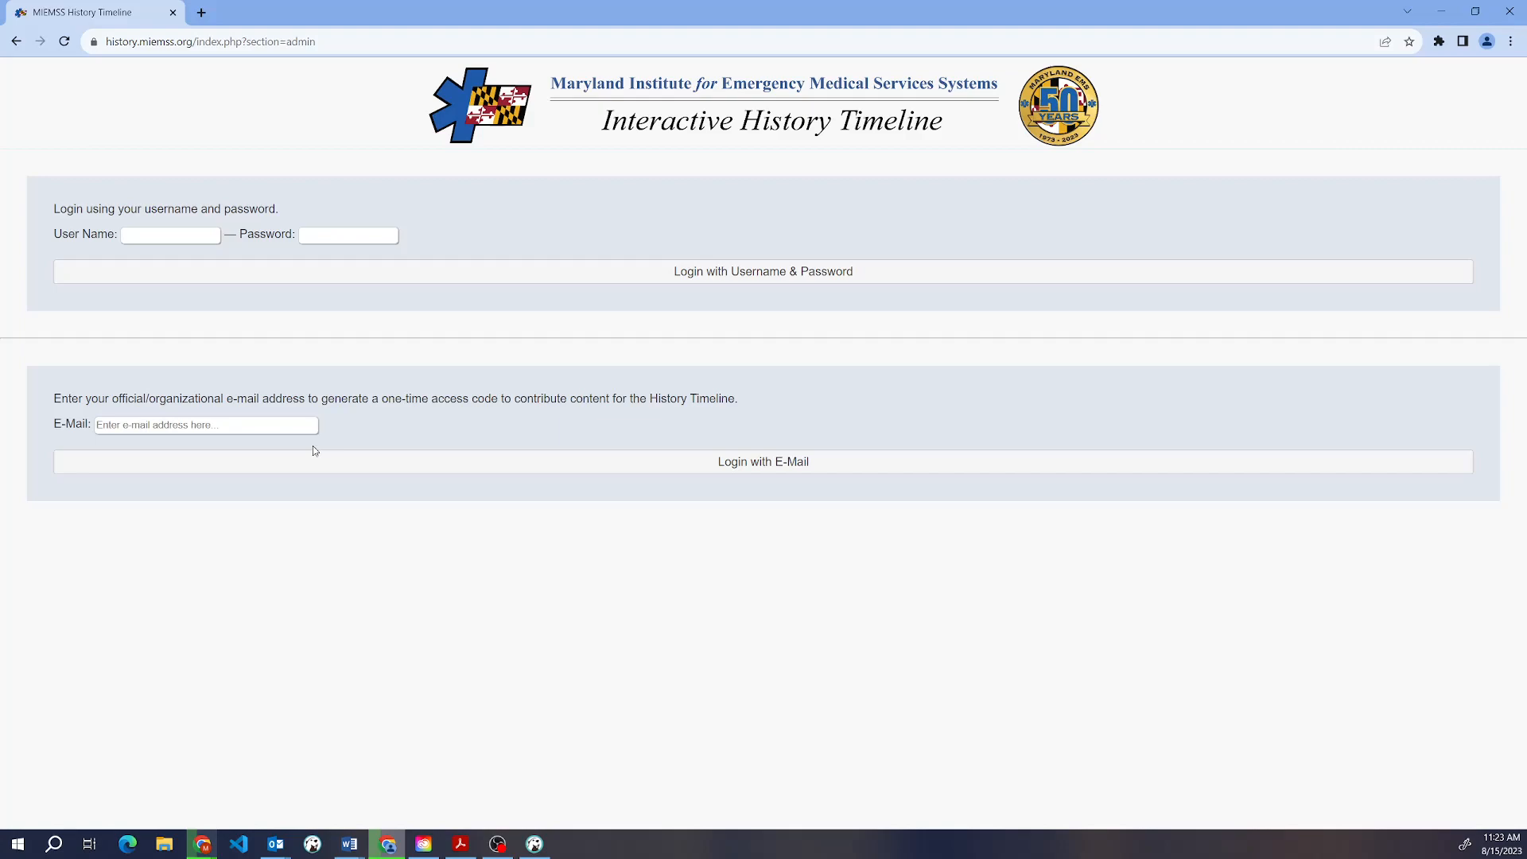
pyautogui.moveTo(164, 351); pyautogui.dragTo(213, 524)
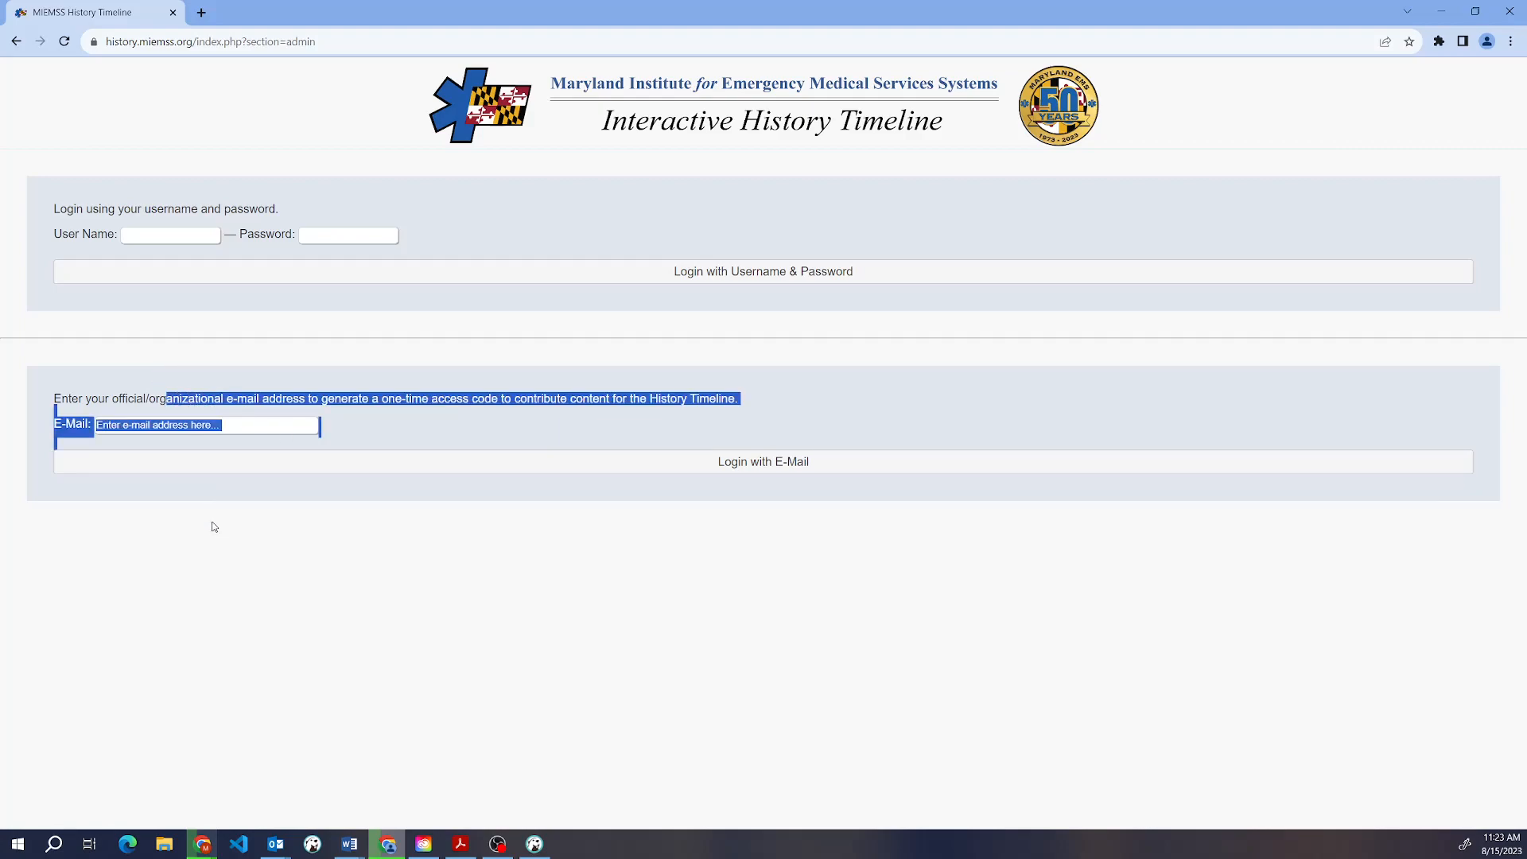
pyautogui.click(204, 484)
pyautogui.click(197, 427)
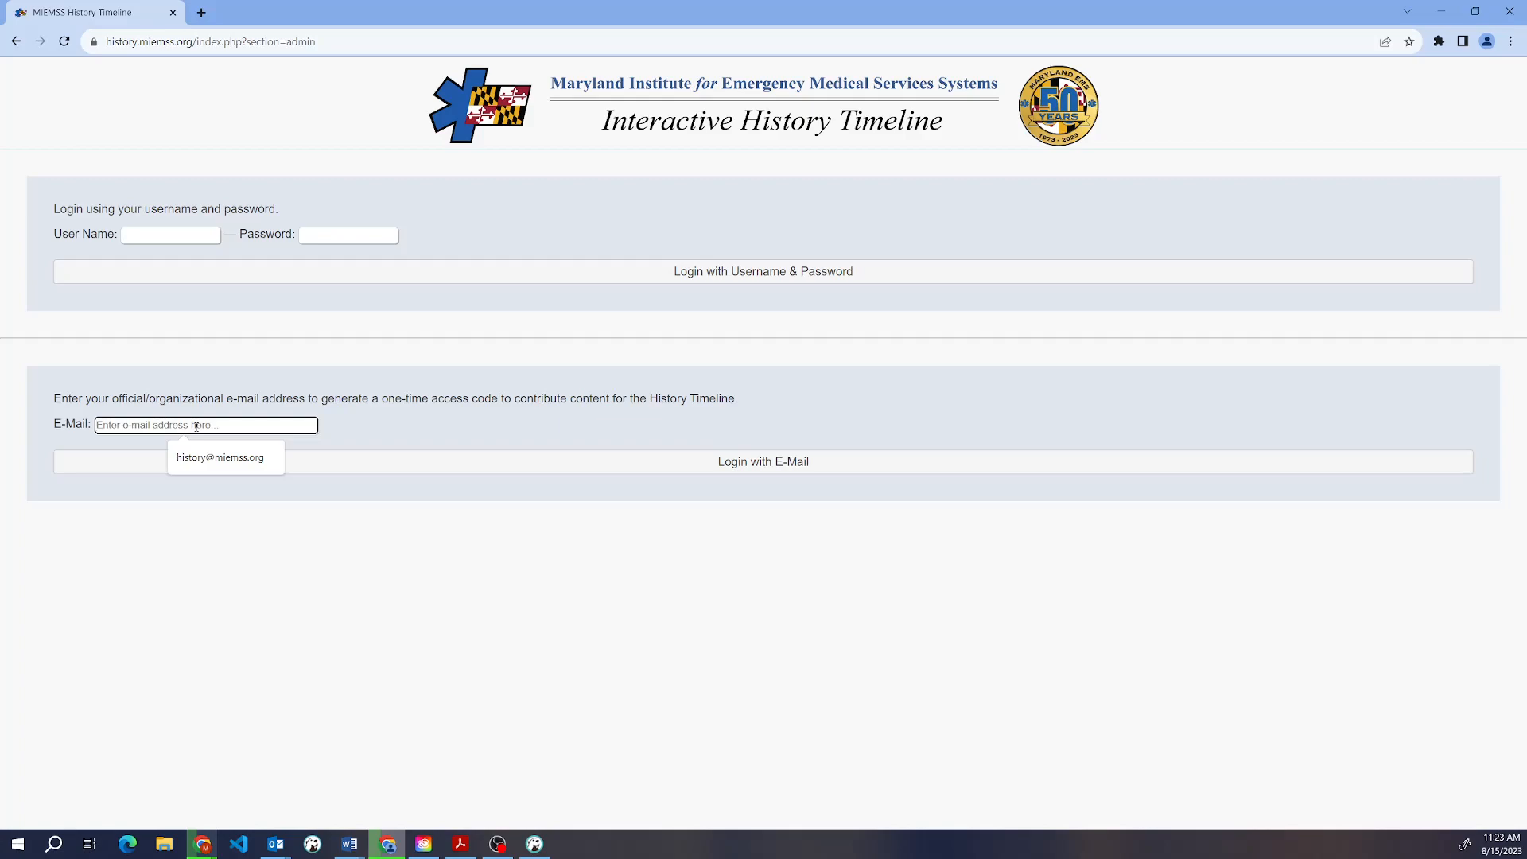
pyautogui.click(200, 457)
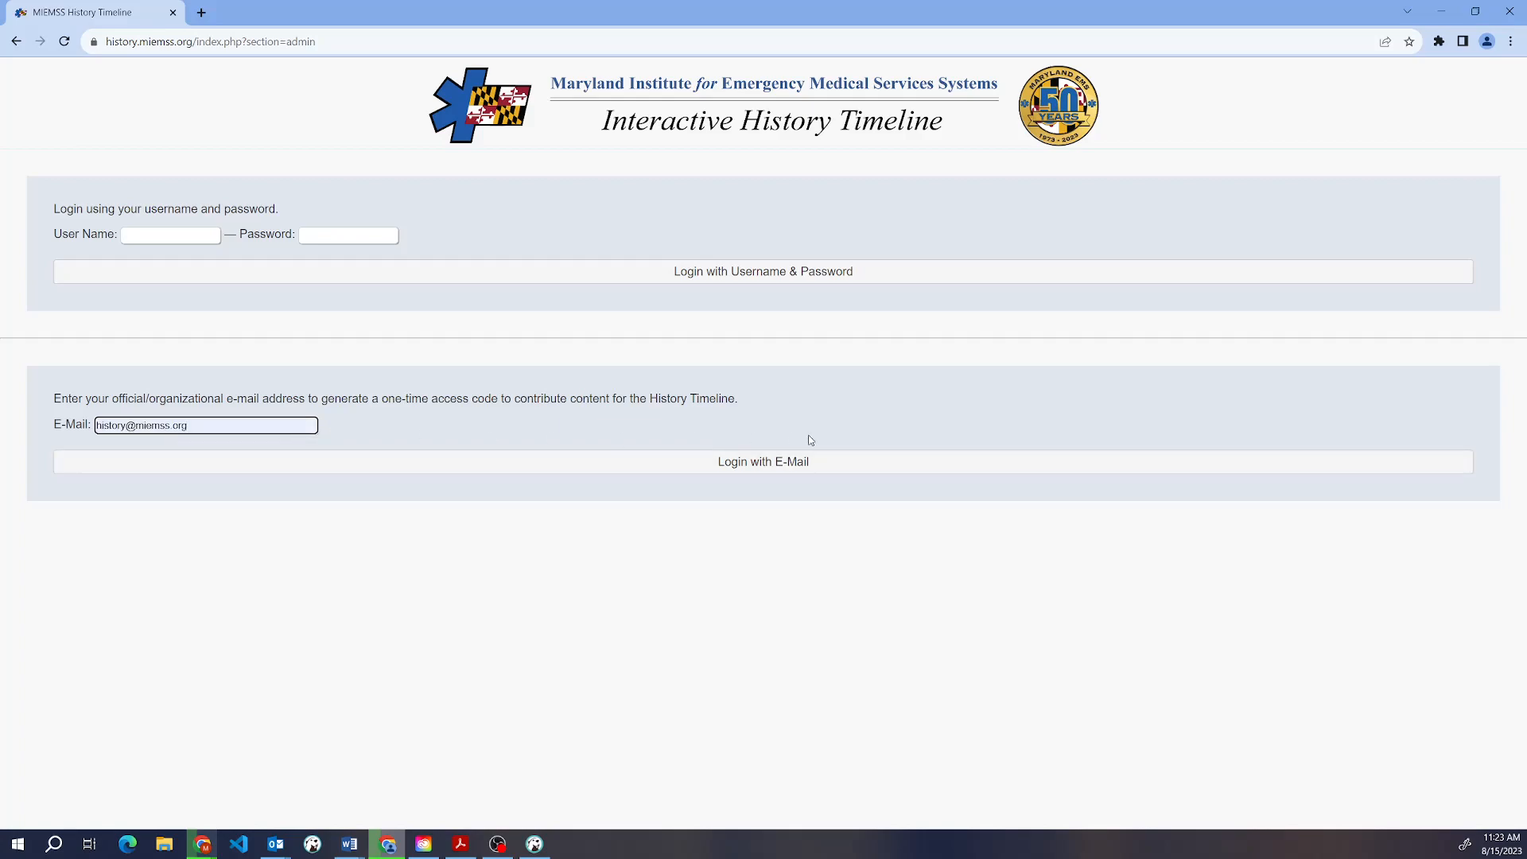
pyautogui.click(780, 466)
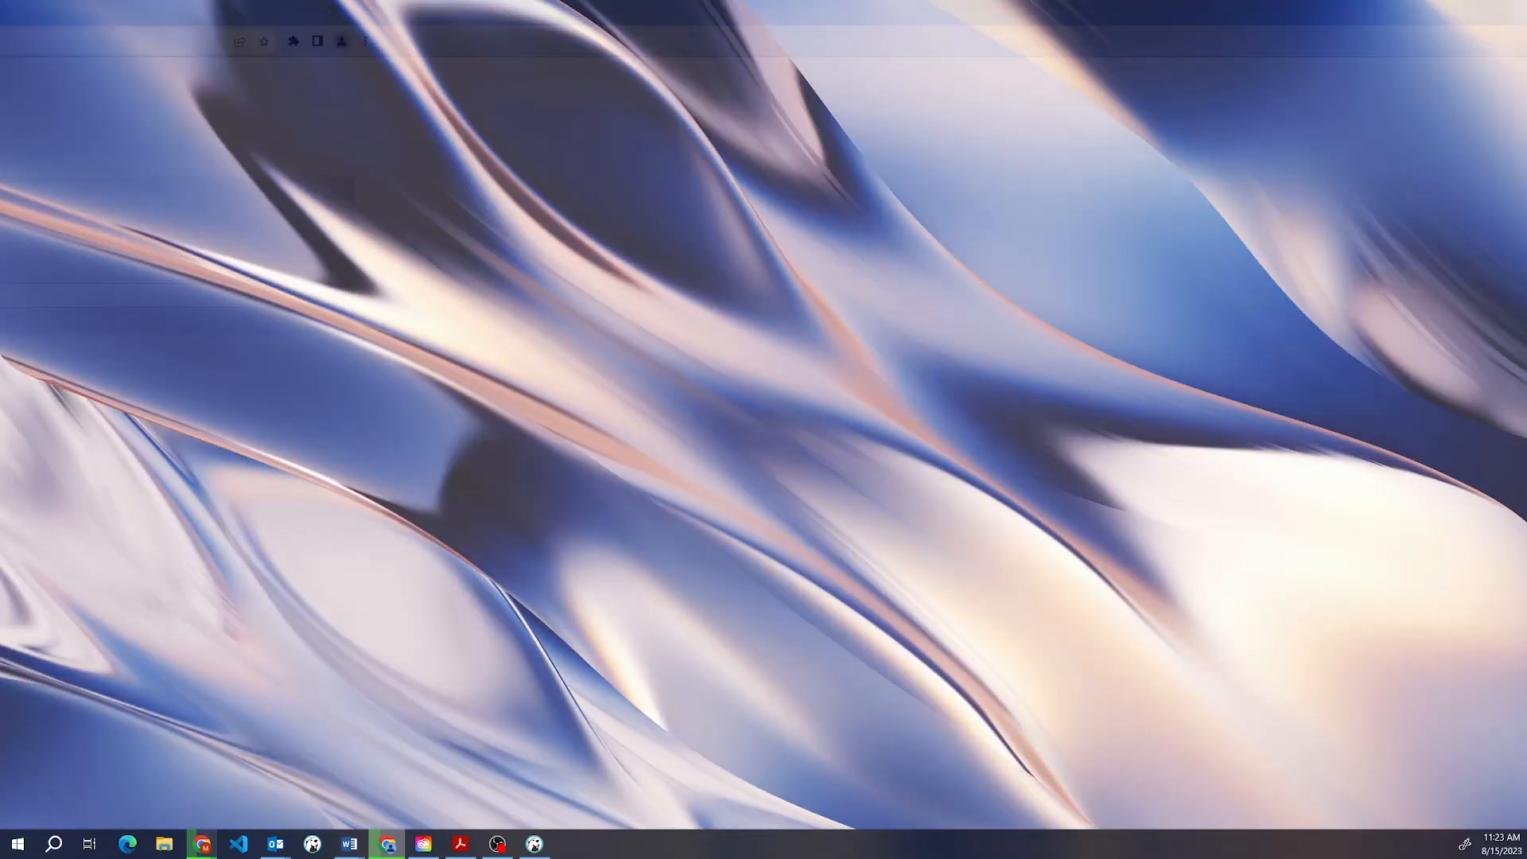
# Step: Read the one-time access code e-mail in Outlook, then close it
pyautogui.hotkey('alt', 'Tab')
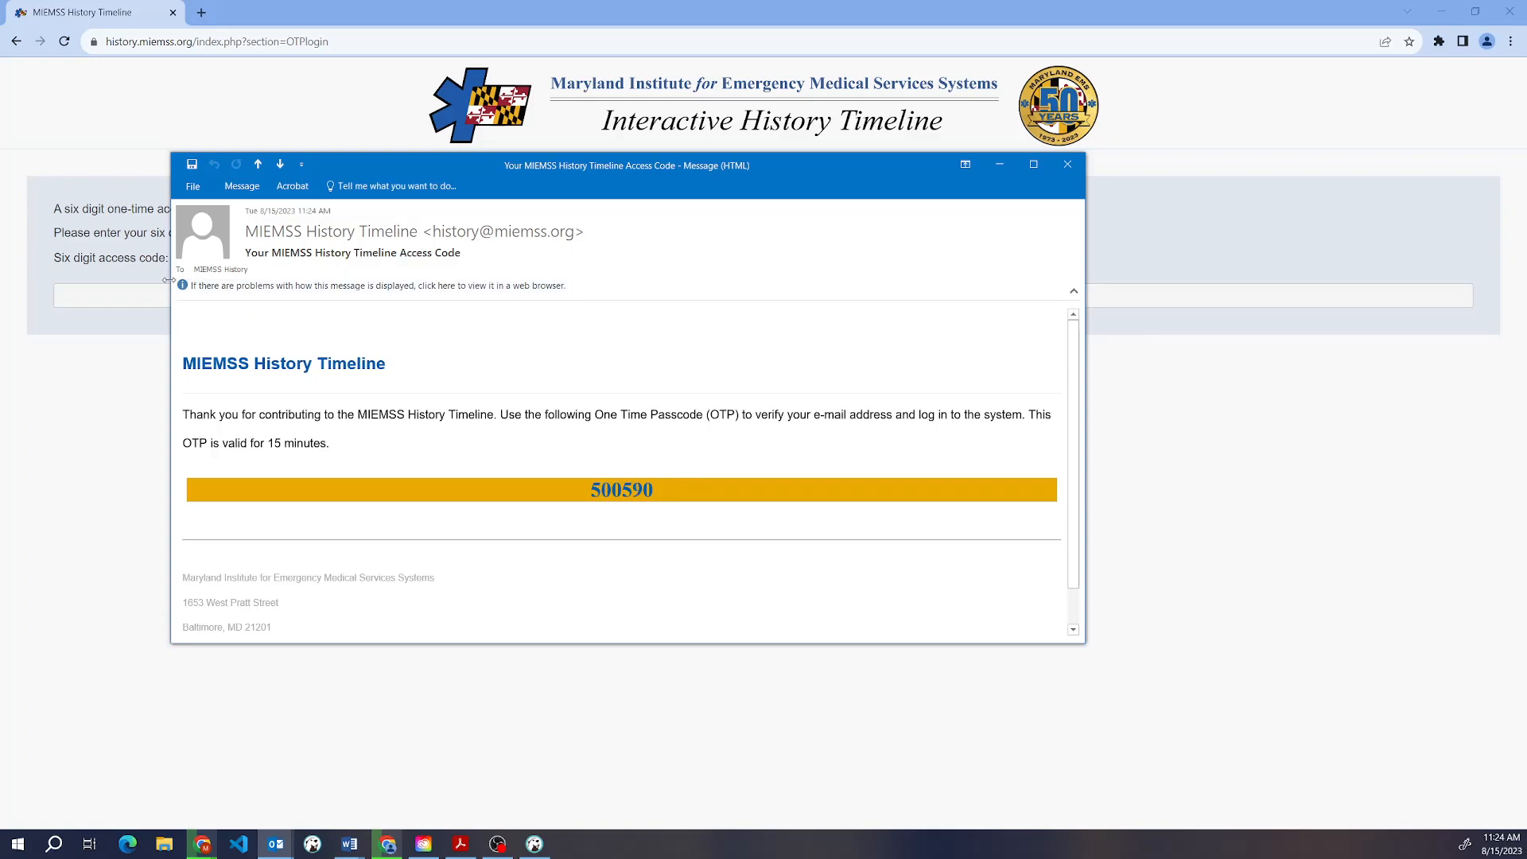
pyautogui.click(147, 267)
# Step: Log in to the admin area with the e-mailed six-digit access code
pyautogui.click(213, 262)
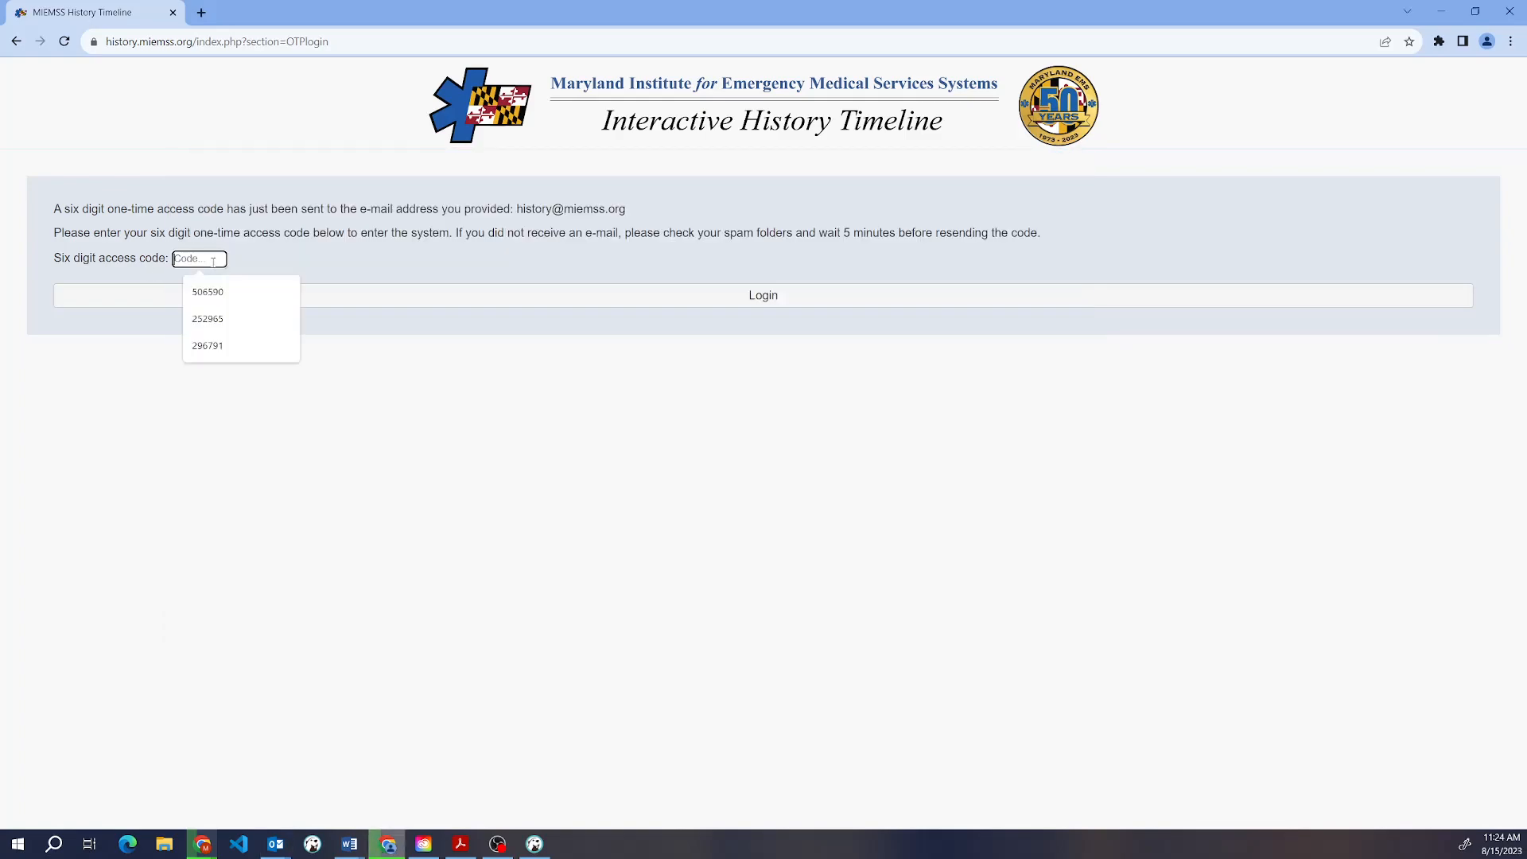
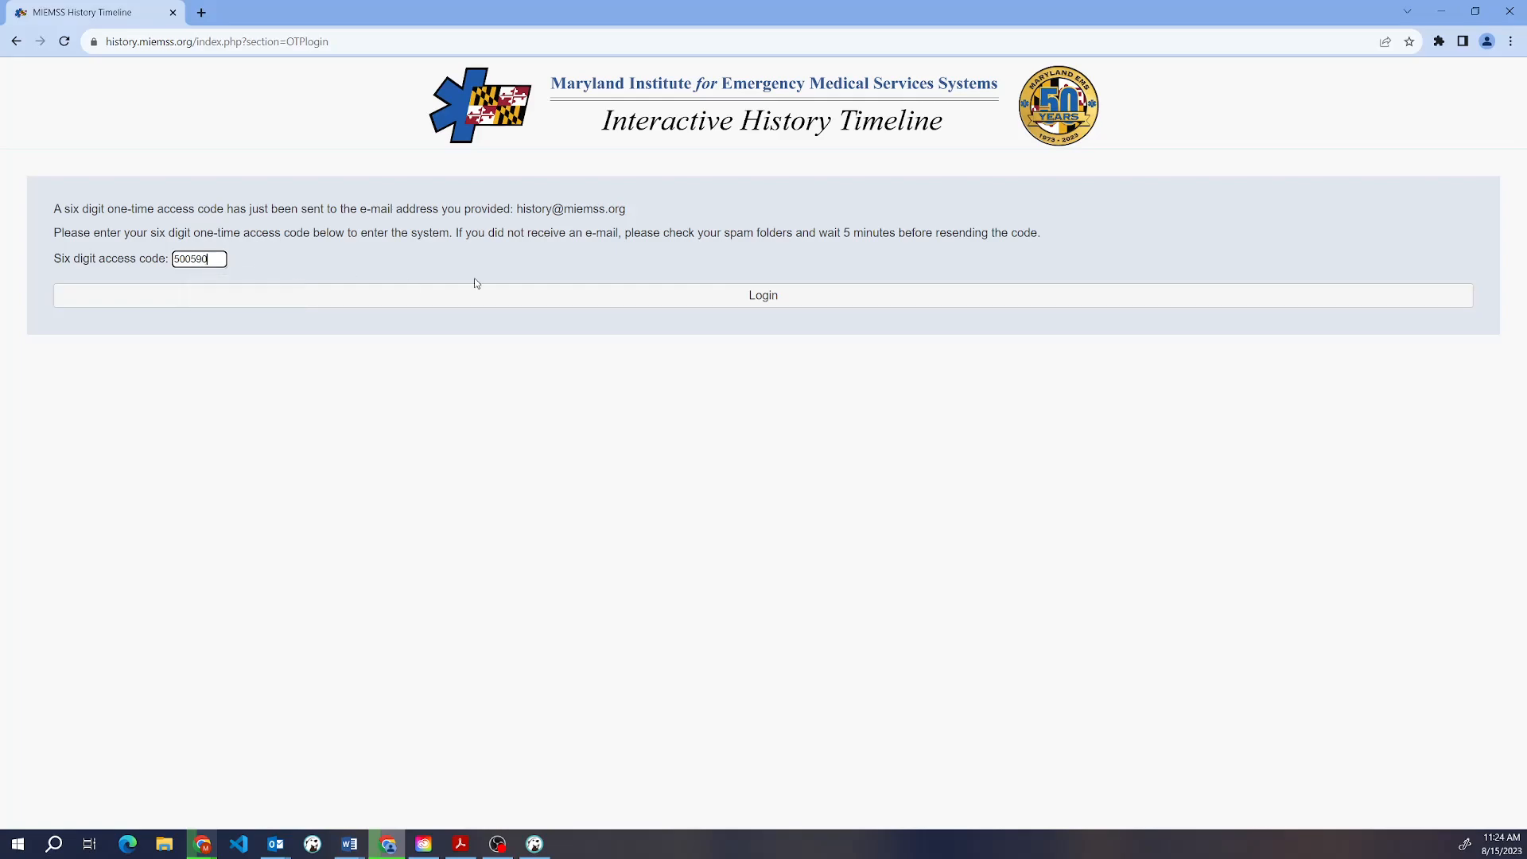
pyautogui.click(765, 295)
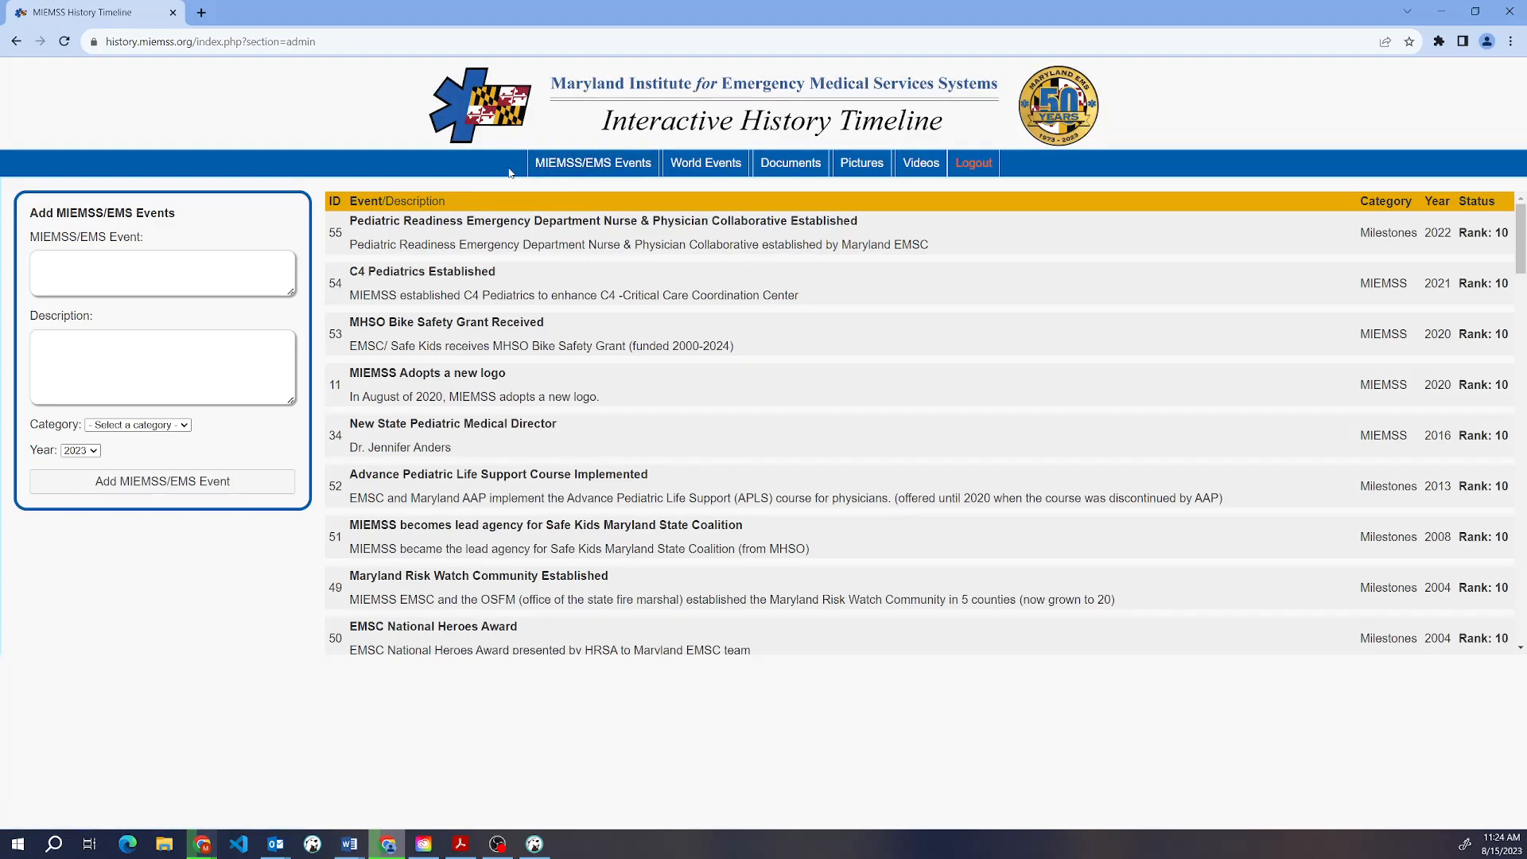
# Step: Browse the World Events, Documents and Pictures admin lists, ending on MIEMSS/EMS Events
pyautogui.click(561, 165)
pyautogui.click(703, 168)
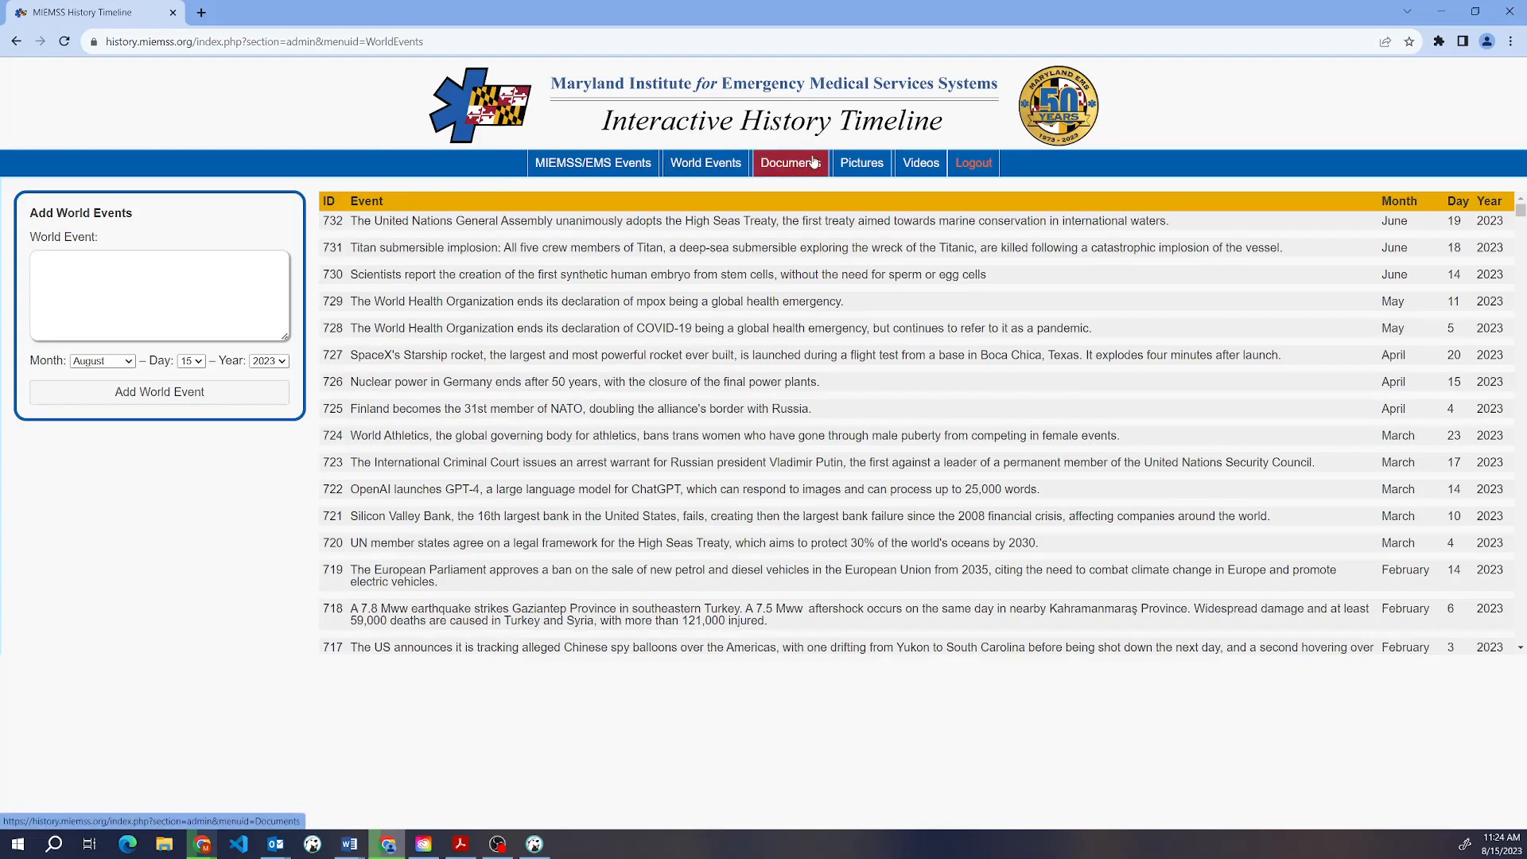
pyautogui.click(813, 163)
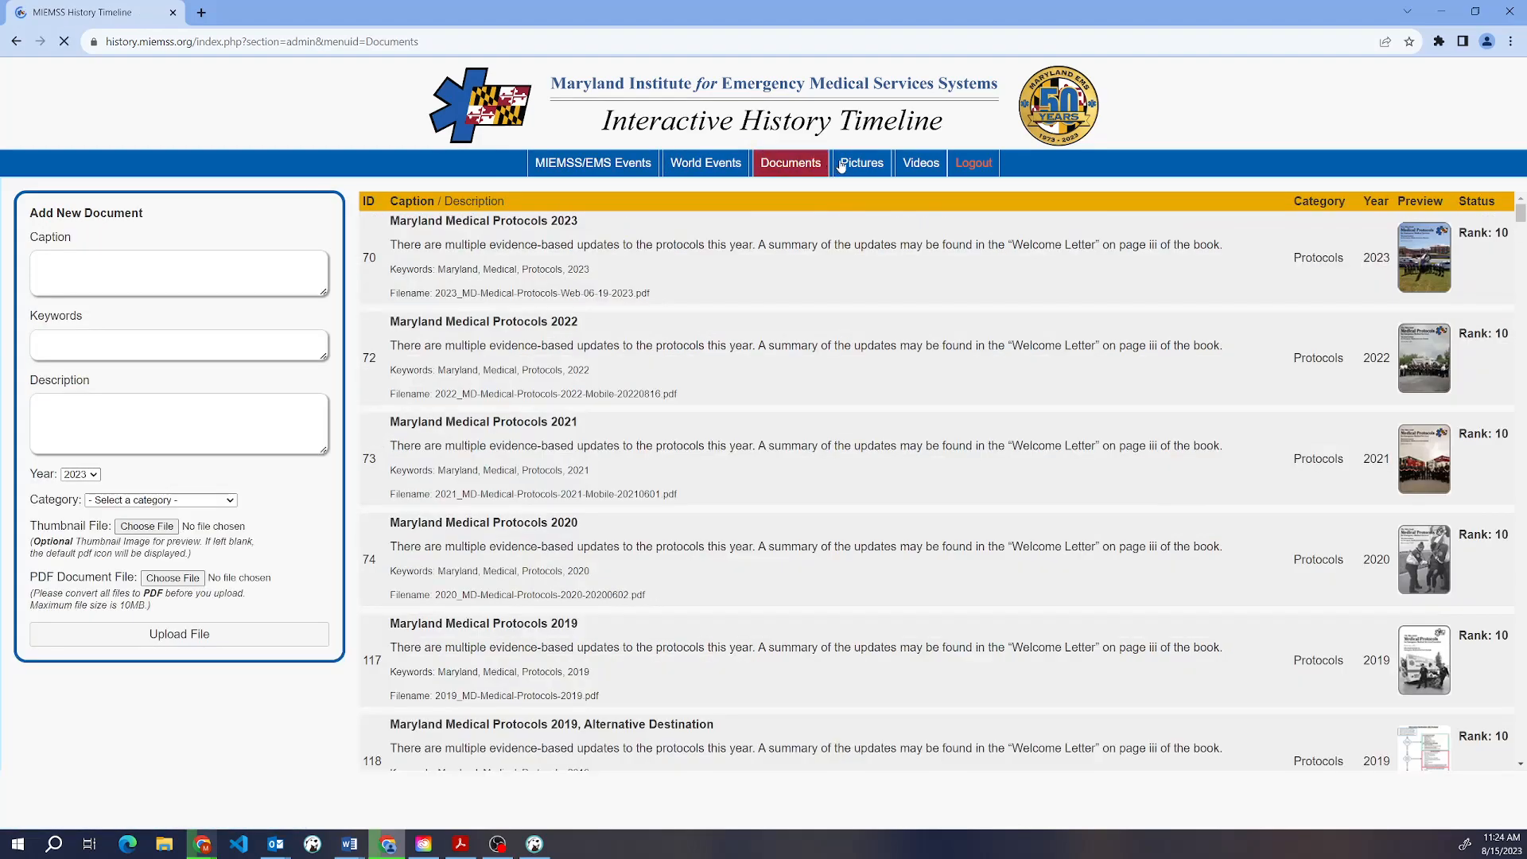
pyautogui.click(857, 166)
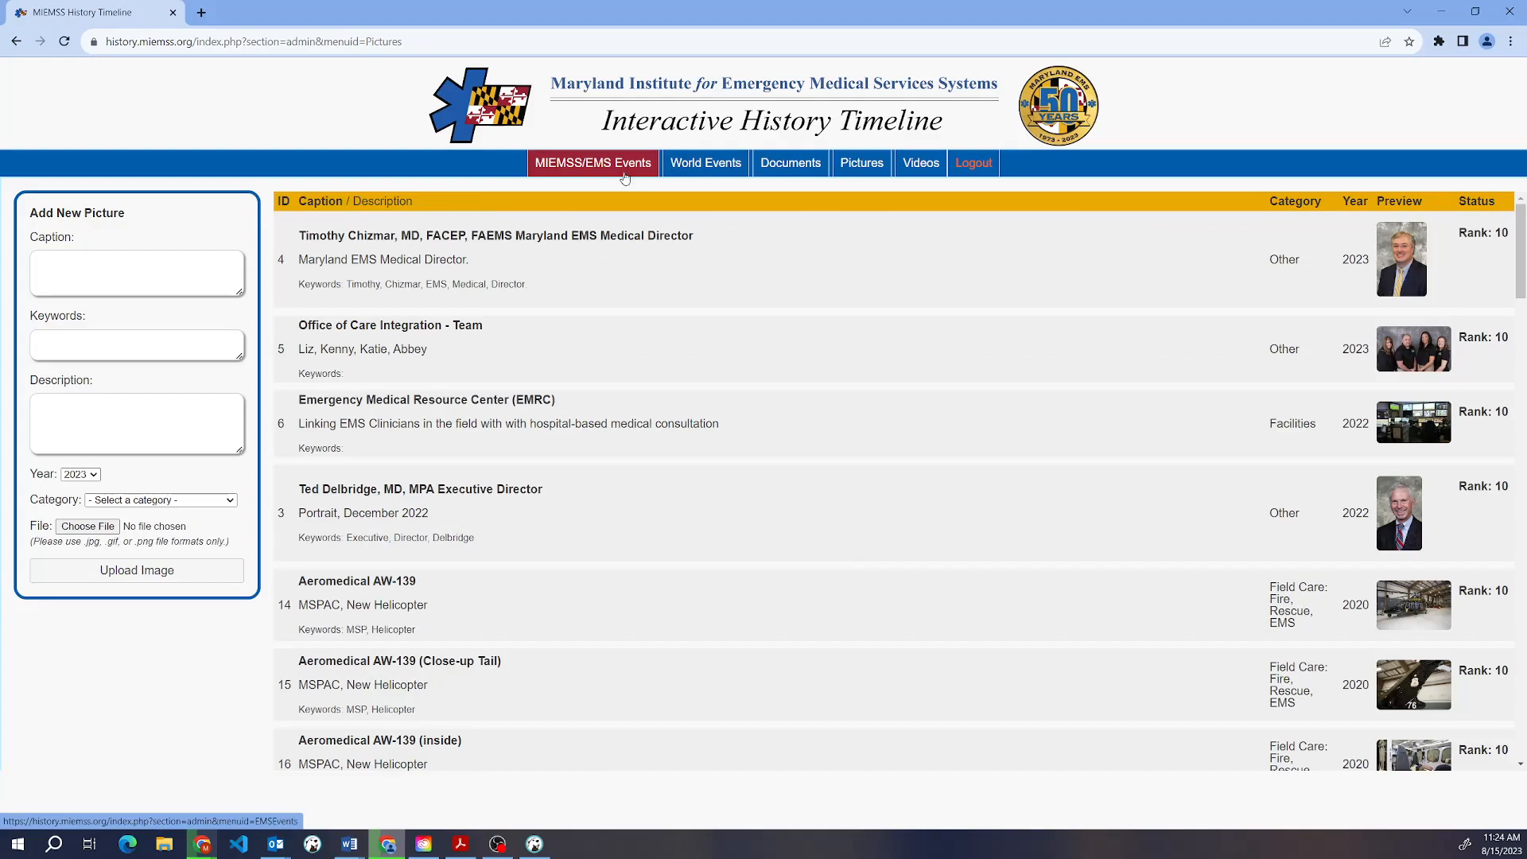
pyautogui.click(628, 170)
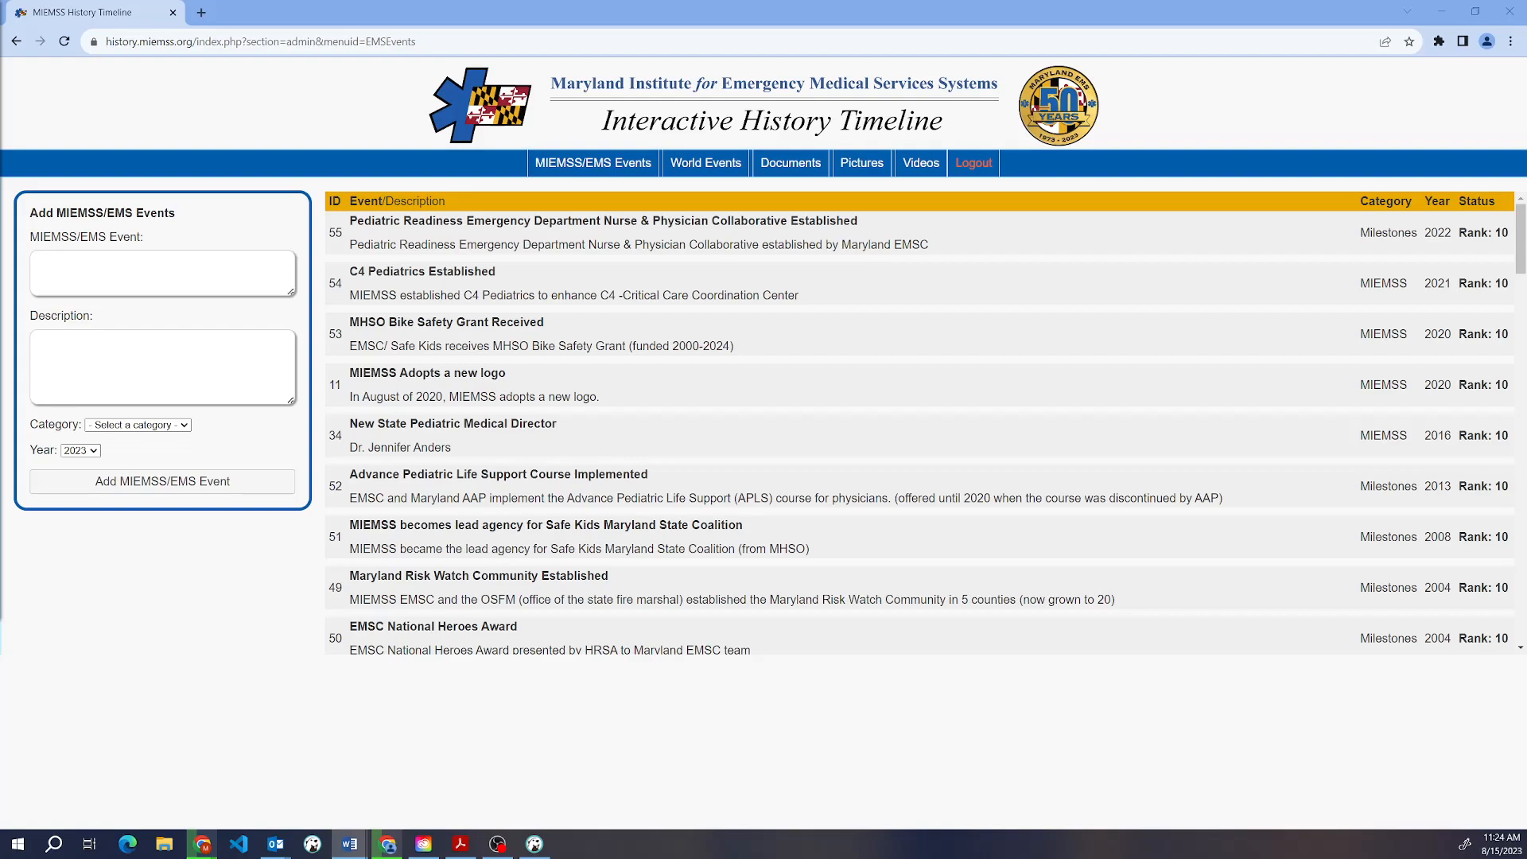
# Step: Paste in the title '50th Anniversary of the Maryland EMS System' and the Annapolis celebration description
pyautogui.click(135, 254)
pyautogui.write('50th Anniversary of the Maryland EMS System')
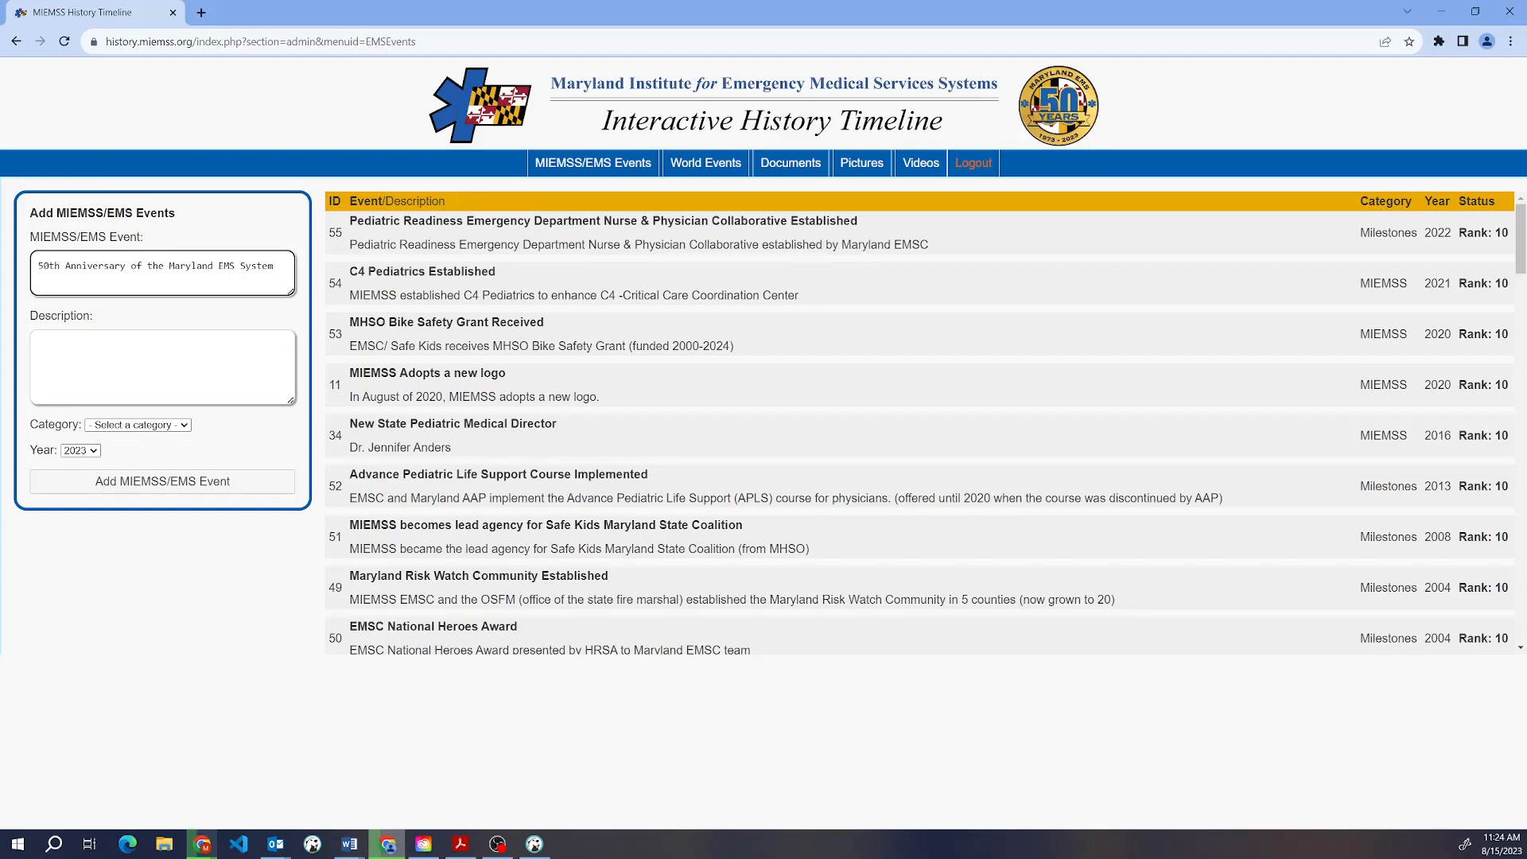
pyautogui.hotkey('alt', 'Tab')
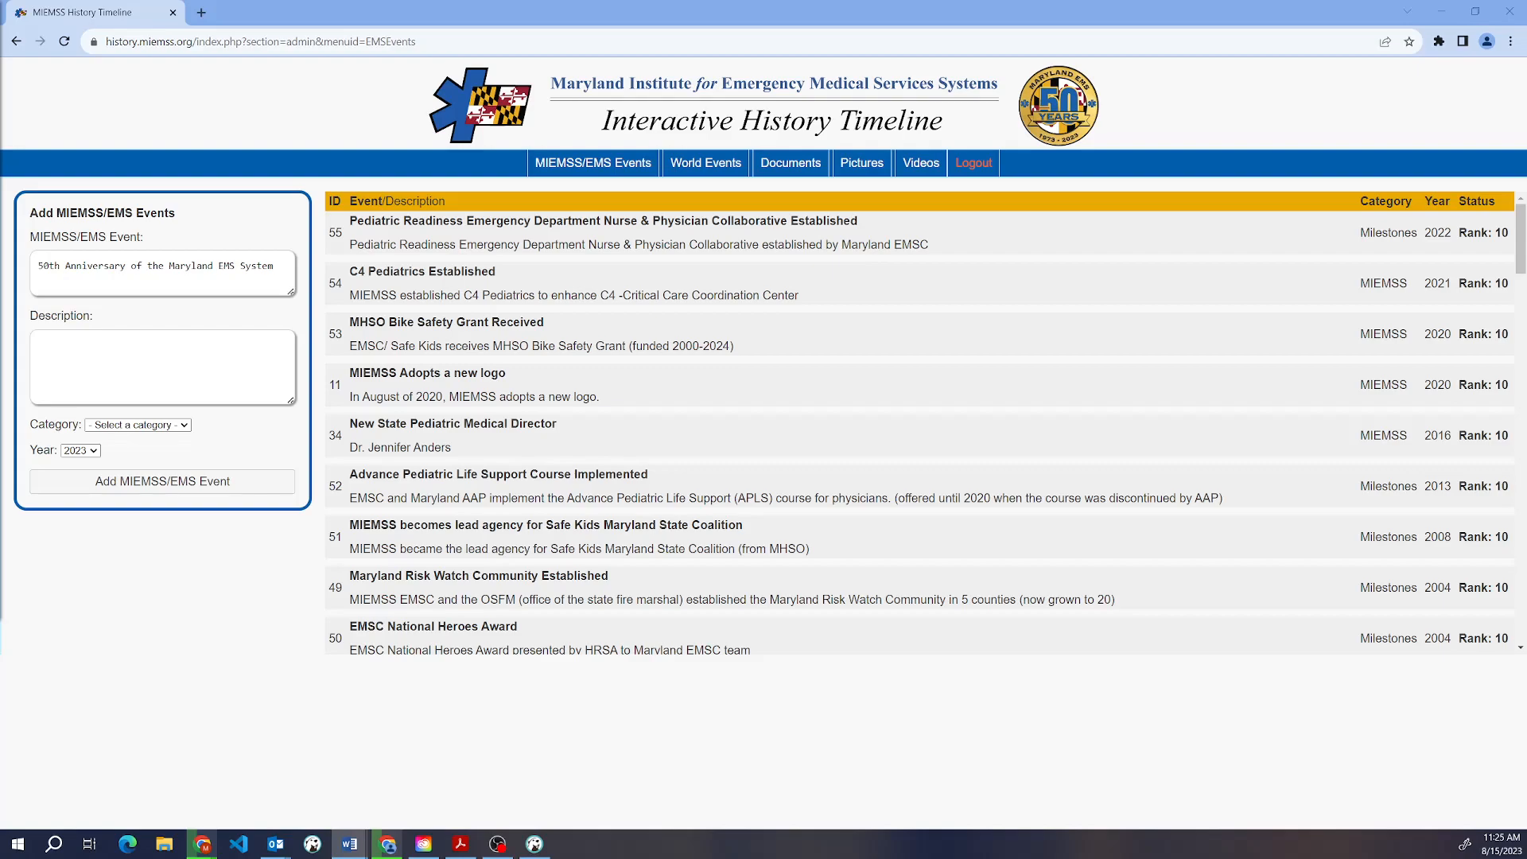
pyautogui.click(163, 356)
pyautogui.write('Celebration of the Maryland EMS system held at the DoubleTree Hilton in Annapolis, MD on July 28, 2023.')
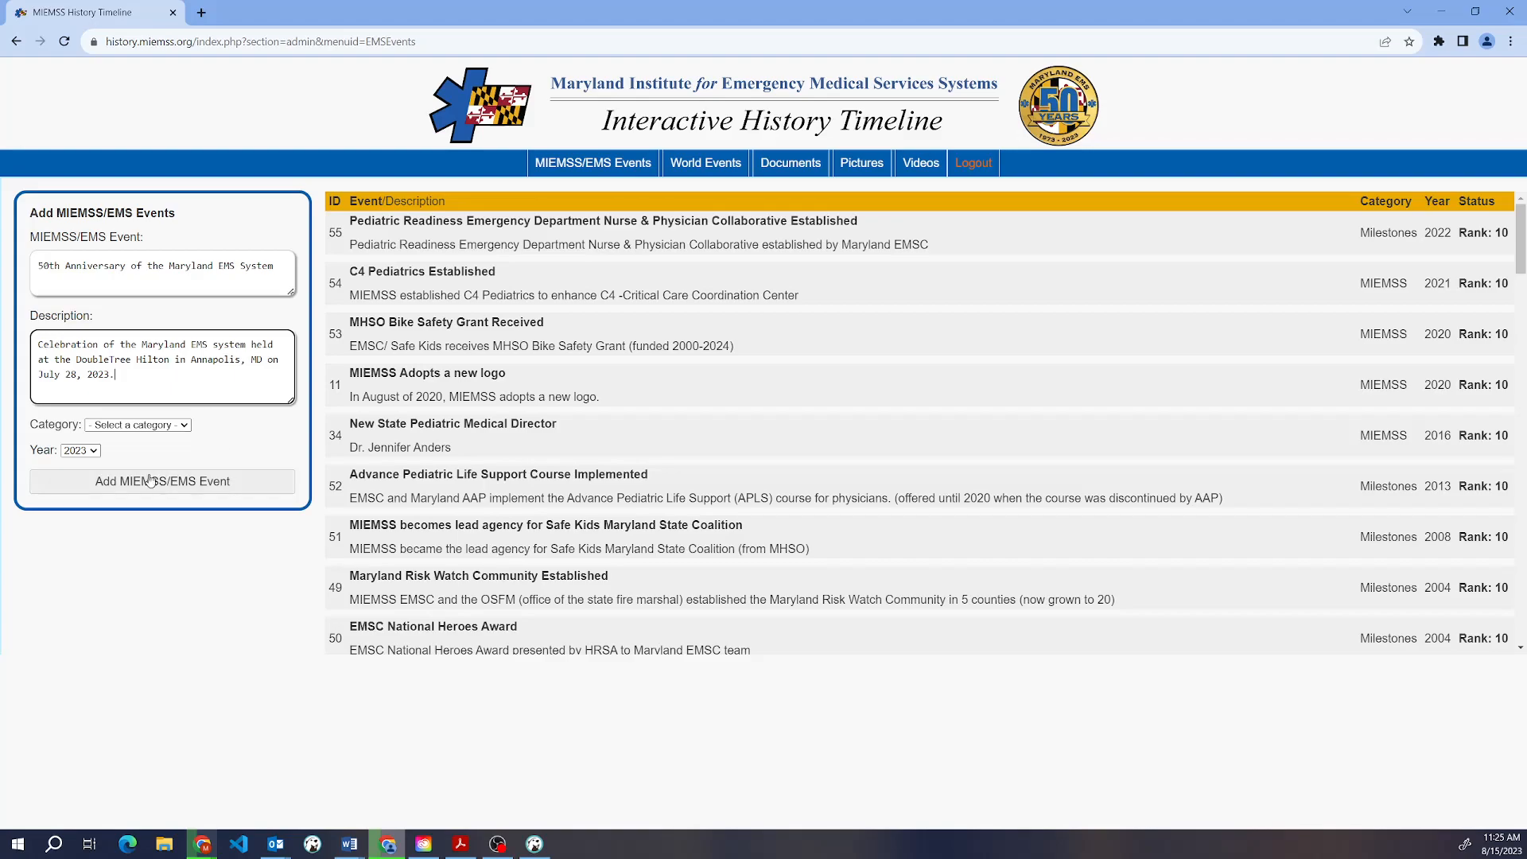
pyautogui.click(155, 414)
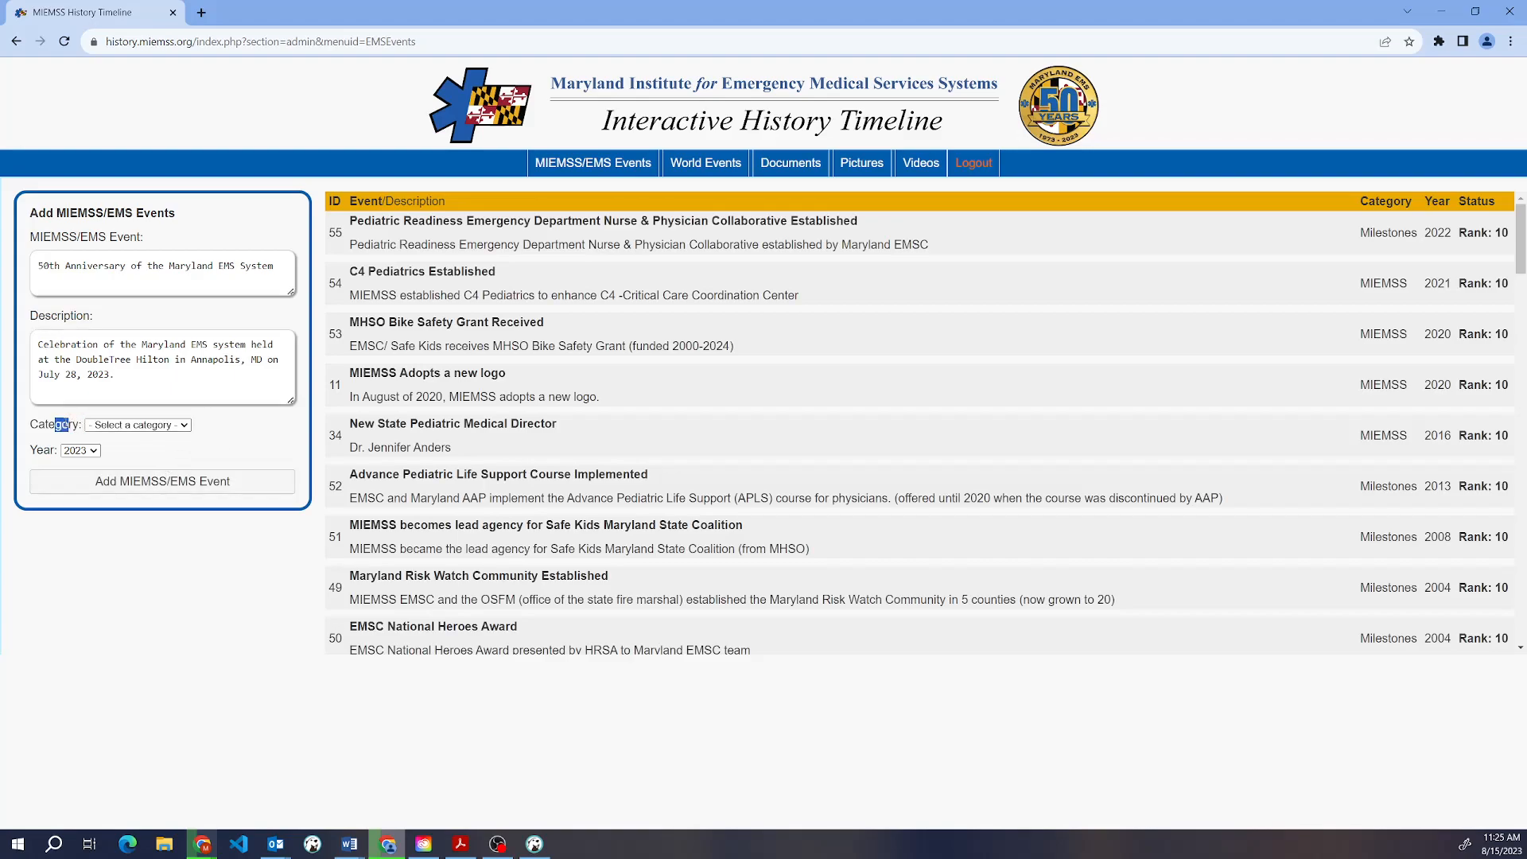
# Step: Set category MIEMSS, keep year 2023, and add the event, now listed as pending
pyautogui.click(170, 427)
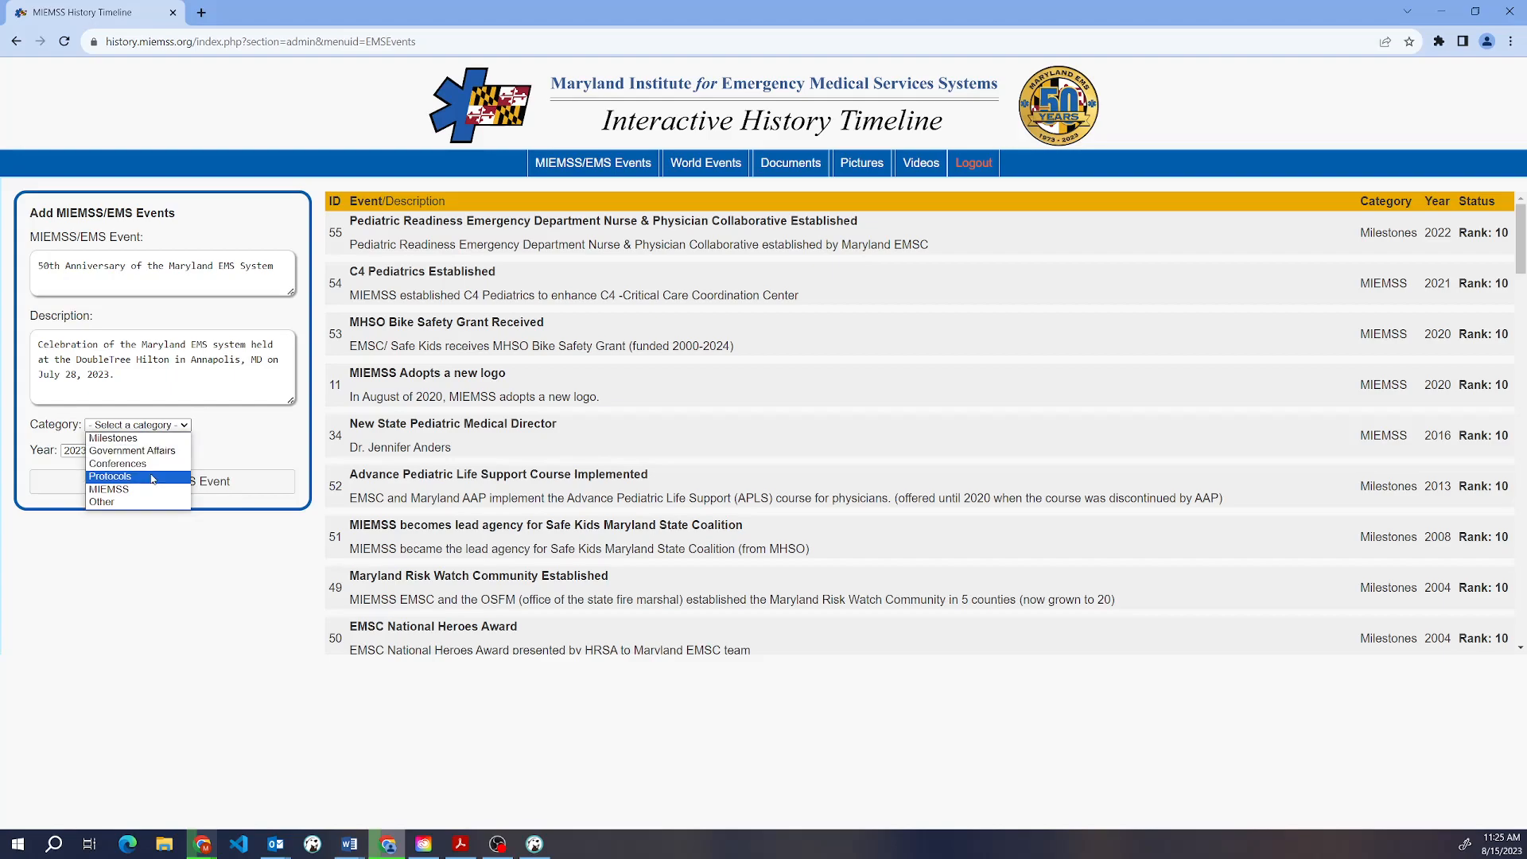
pyautogui.click(111, 489)
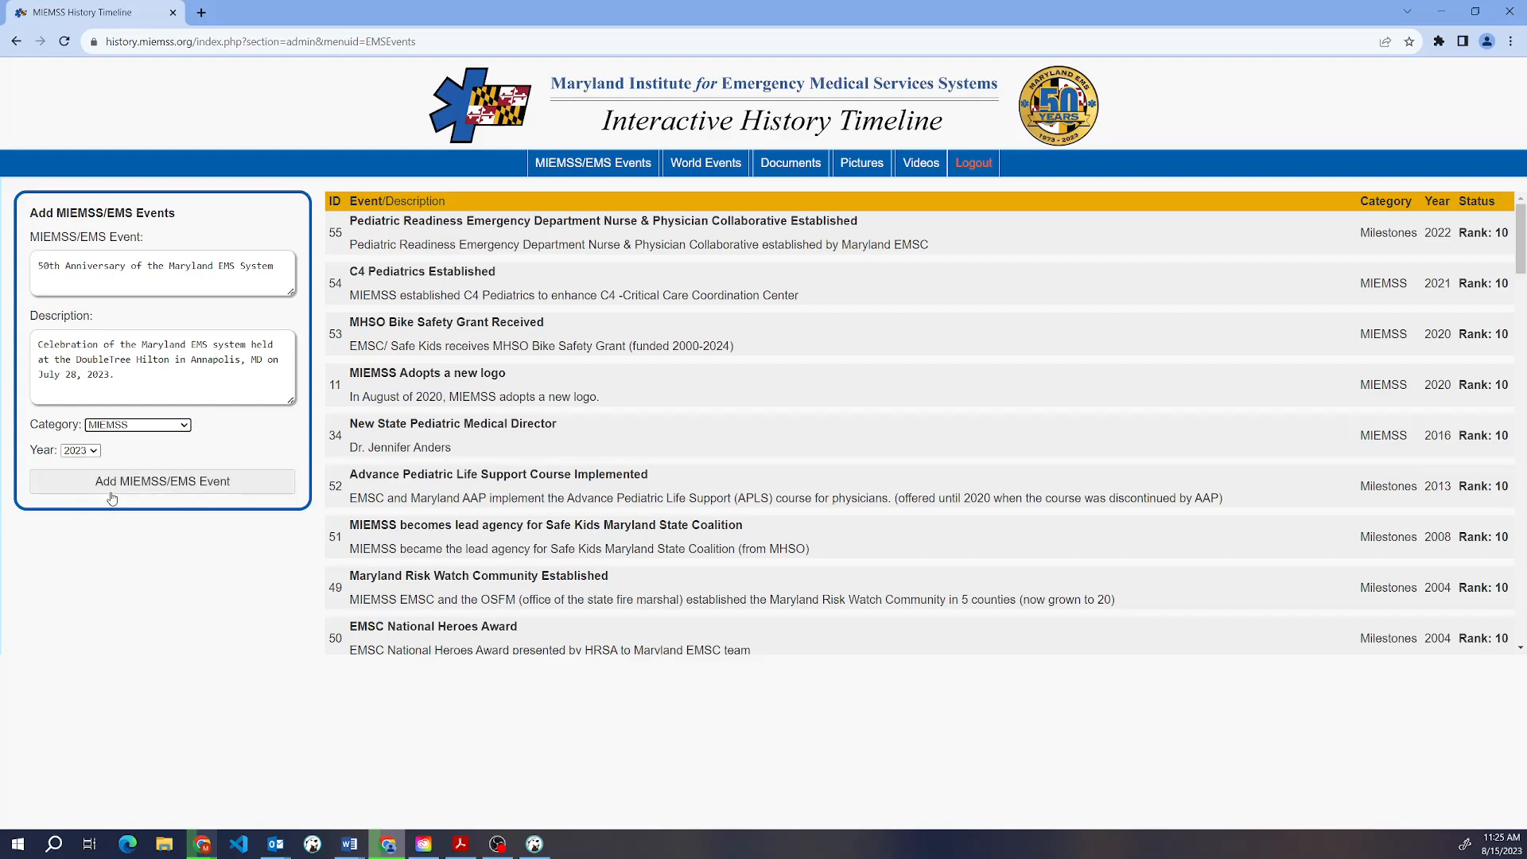
pyautogui.click(91, 451)
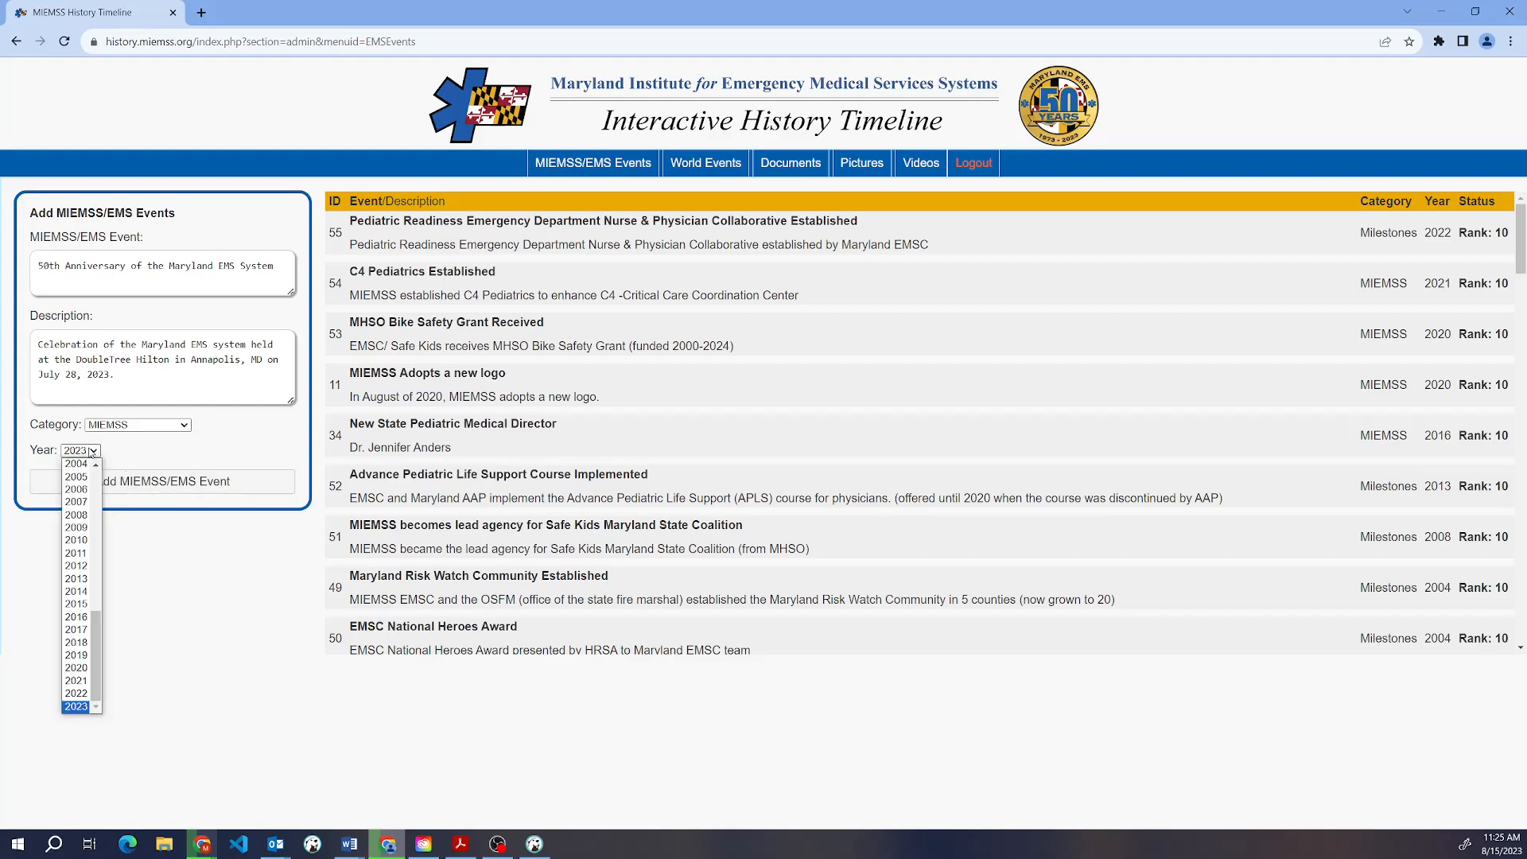
pyautogui.click(92, 452)
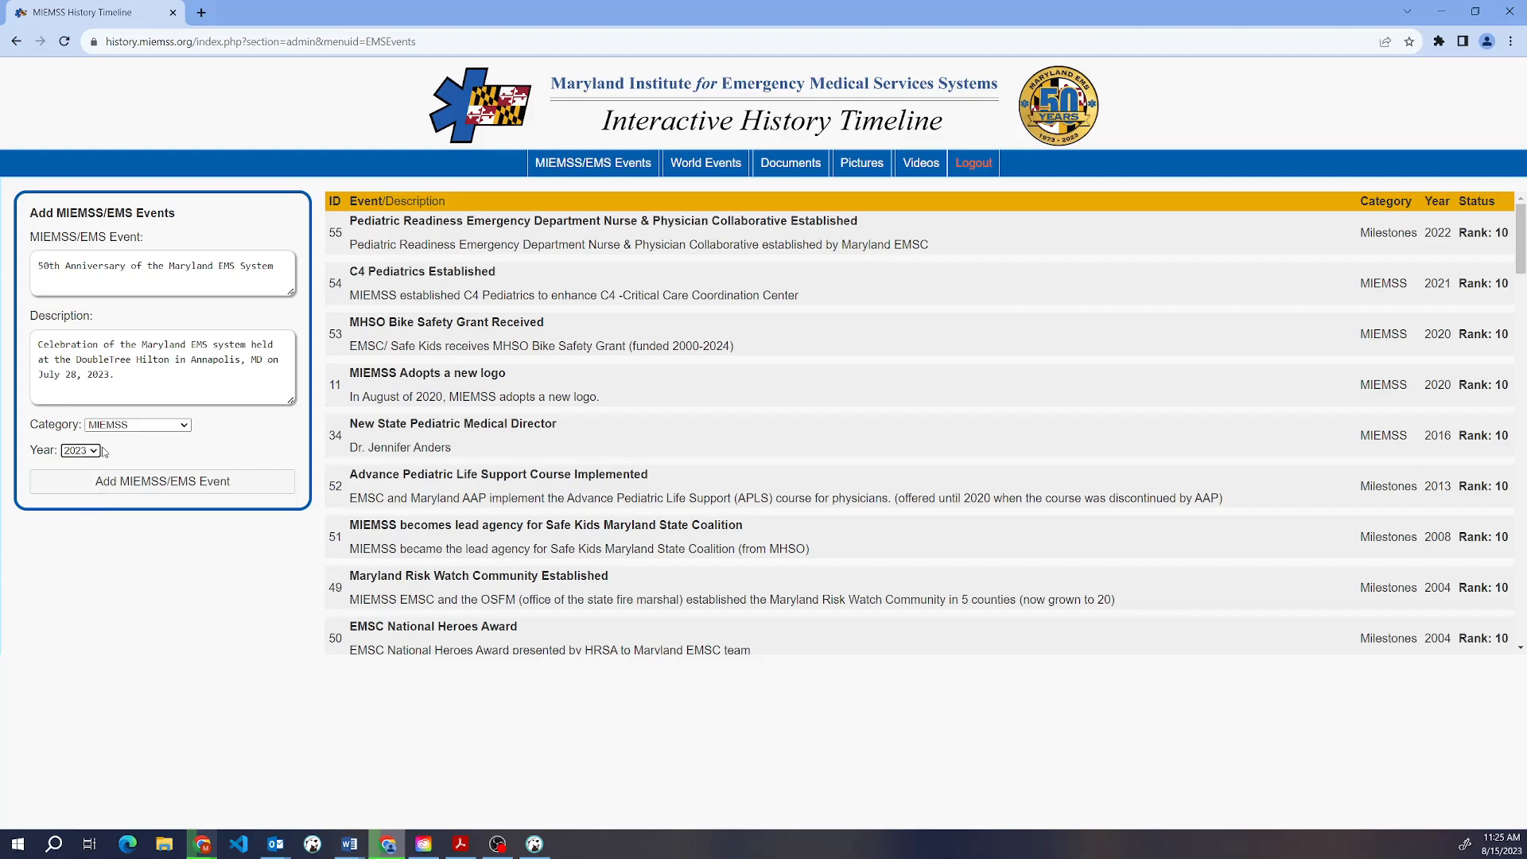
pyautogui.click(157, 481)
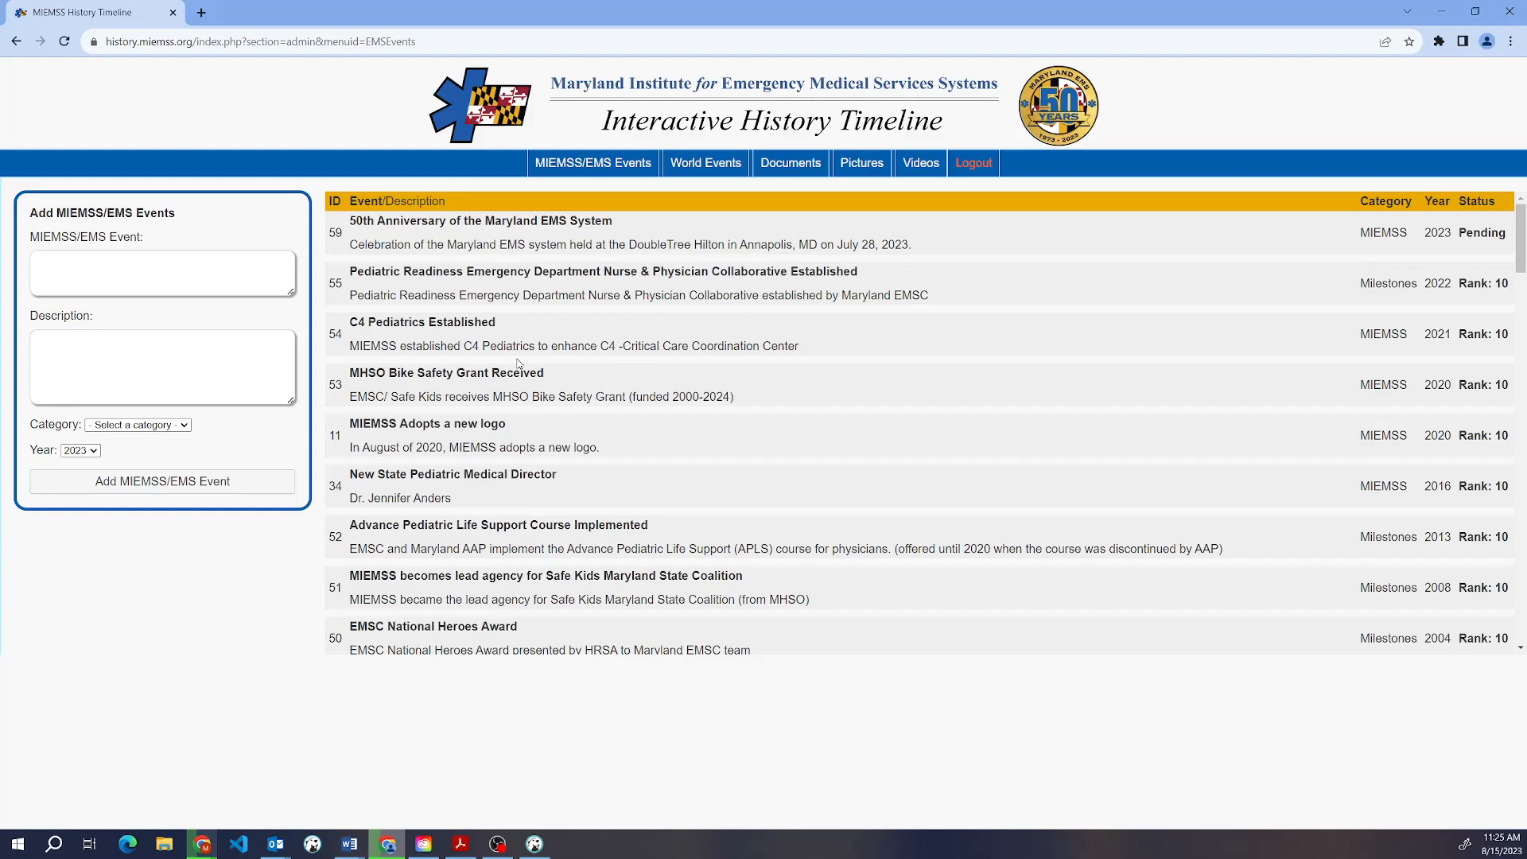
pyautogui.moveTo(351, 223); pyautogui.dragTo(622, 240)
pyautogui.click(622, 239)
# Step: On the Documents admin page, enter the caption 'MIEMSS Fact Sheet 2015' for a new document
pyautogui.click(771, 173)
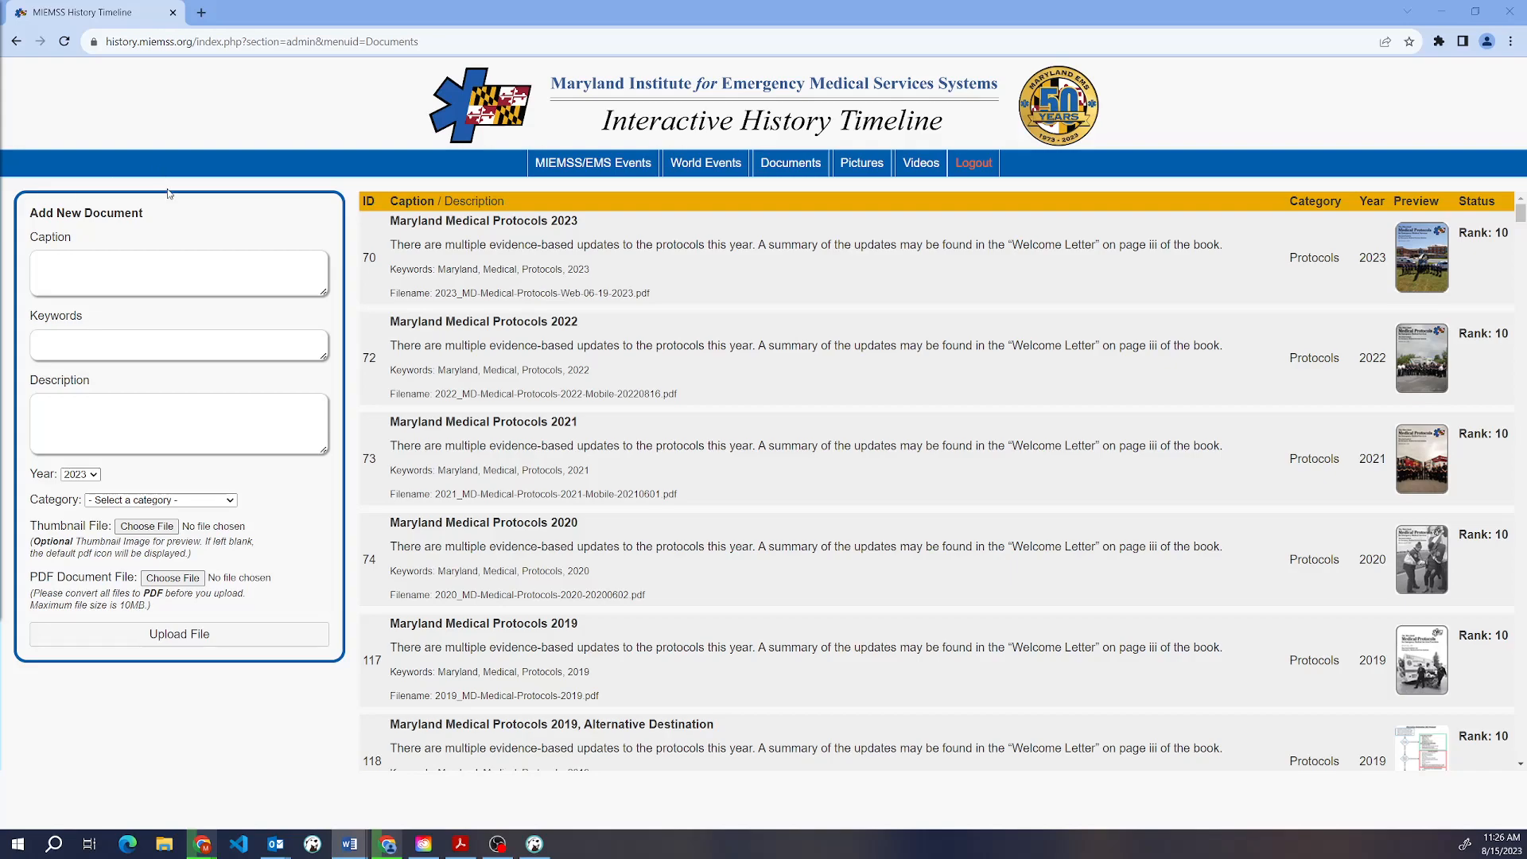
pyautogui.click(140, 258)
pyautogui.write('MIEMSS Fact Sheet 2015')
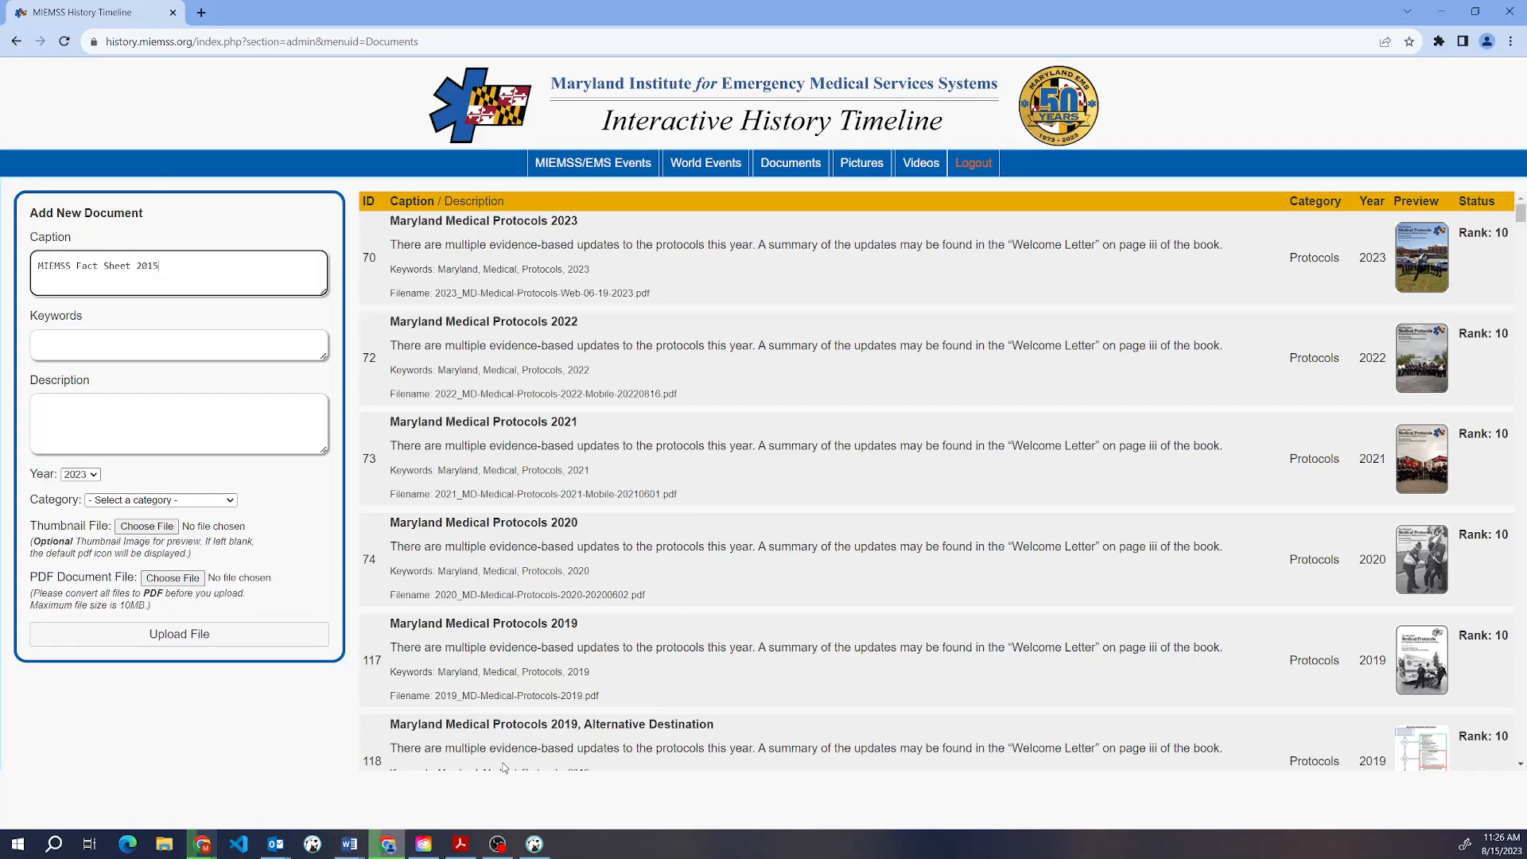
# Step: Review the fact sheet PDF in Acrobat, from its mission page to the Fiscal Year 2015 statistics
pyautogui.click(462, 844)
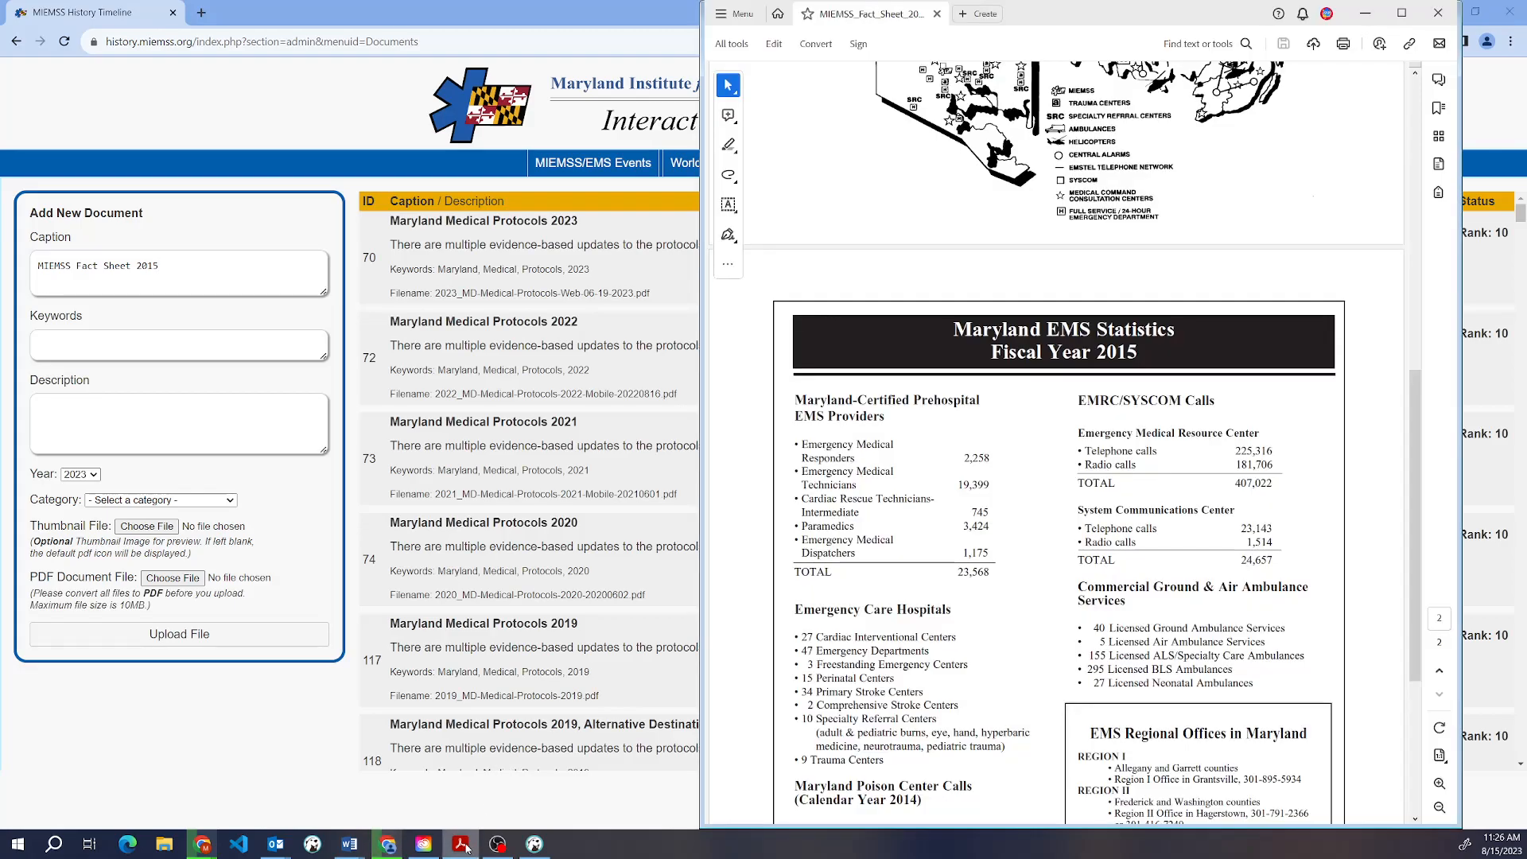
pyautogui.scroll(10, 1044, 527)
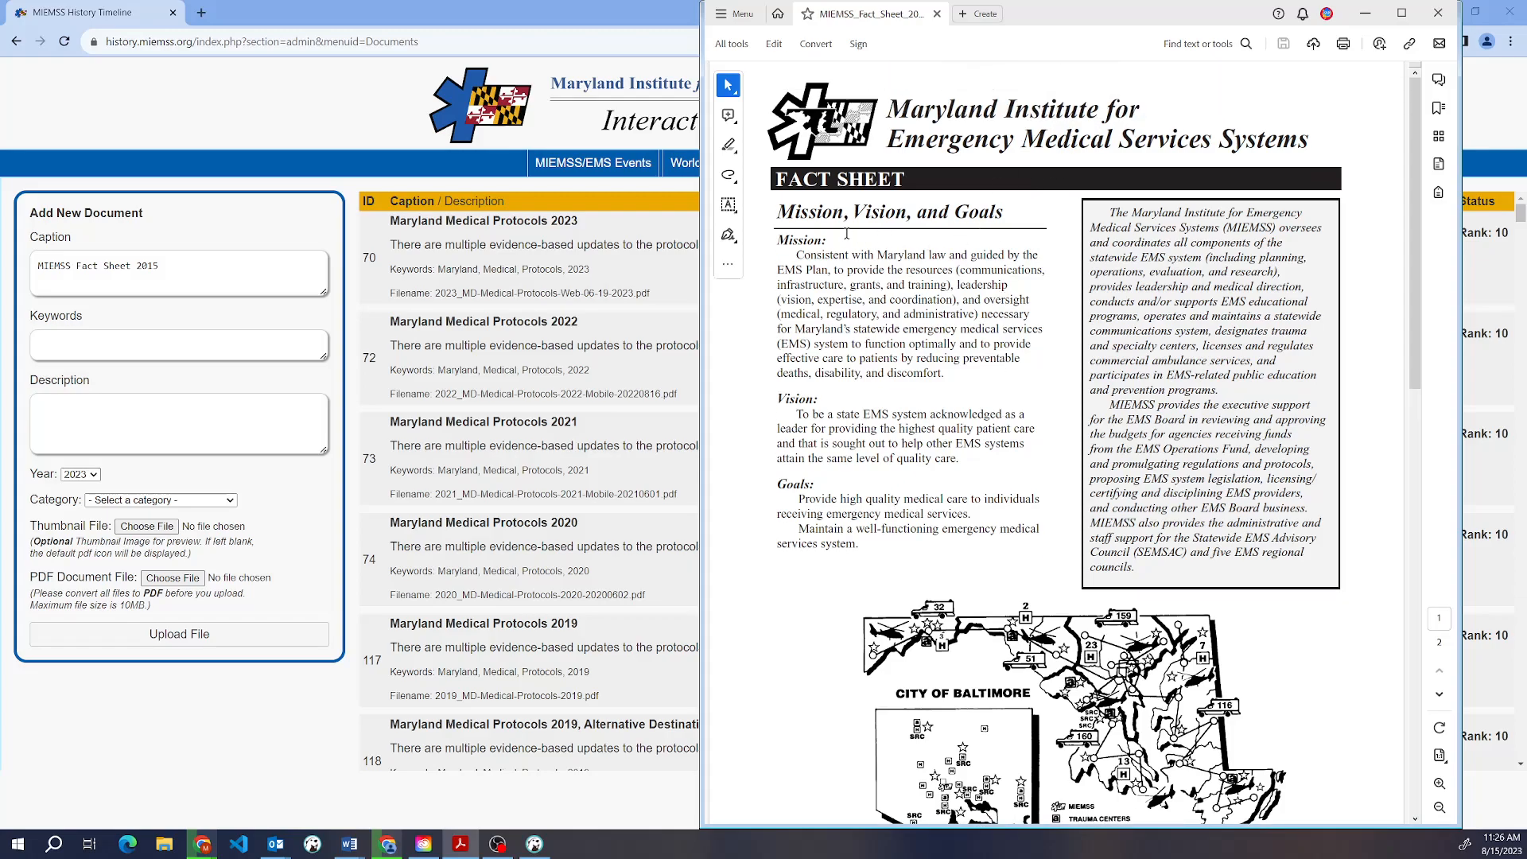
pyautogui.scroll(-7, 950, 243)
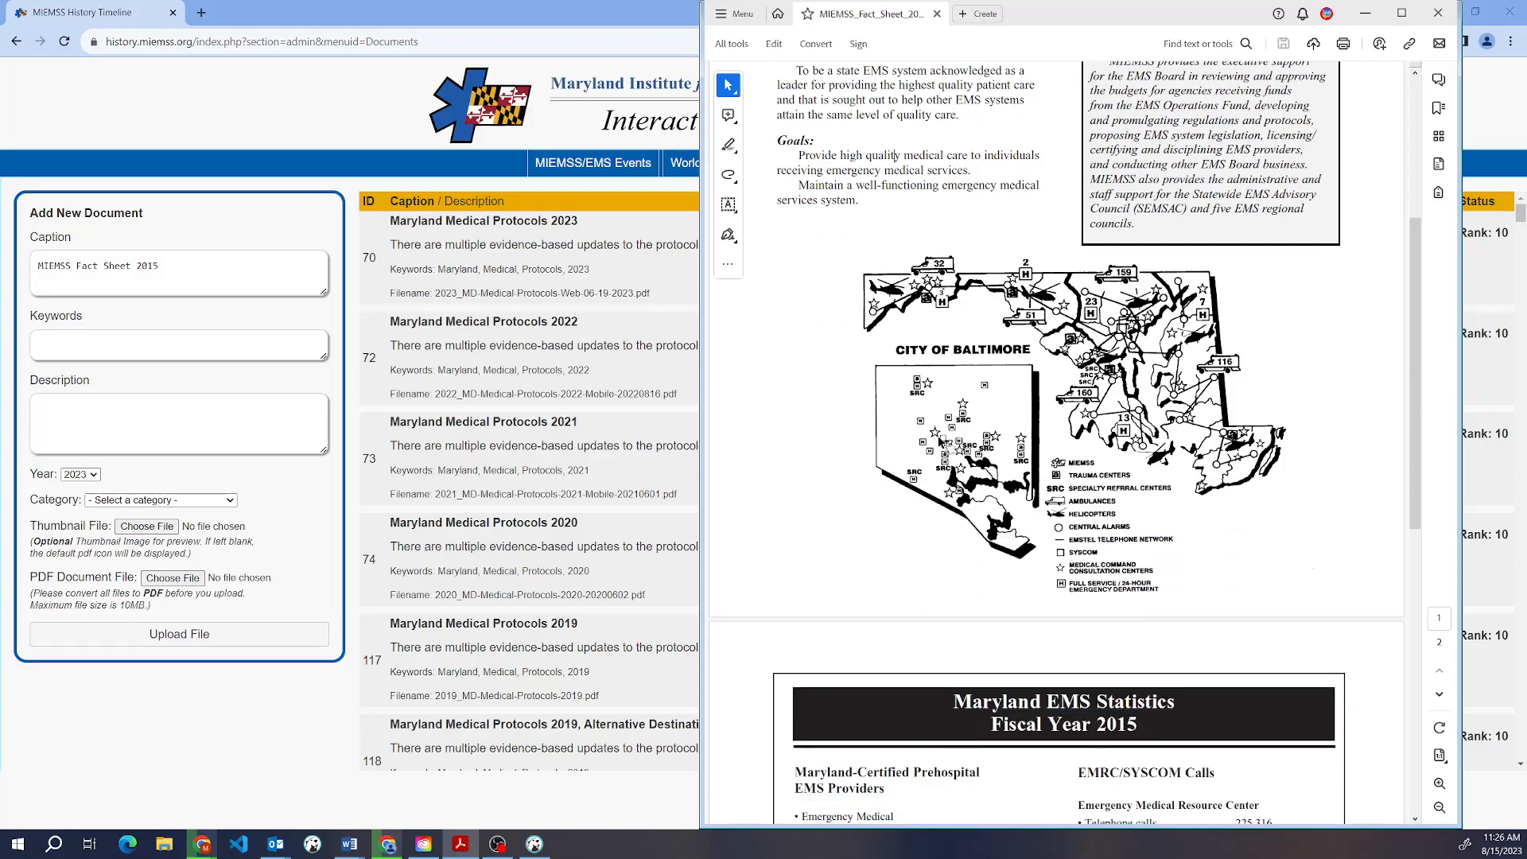
pyautogui.scroll(-4, 938, 435)
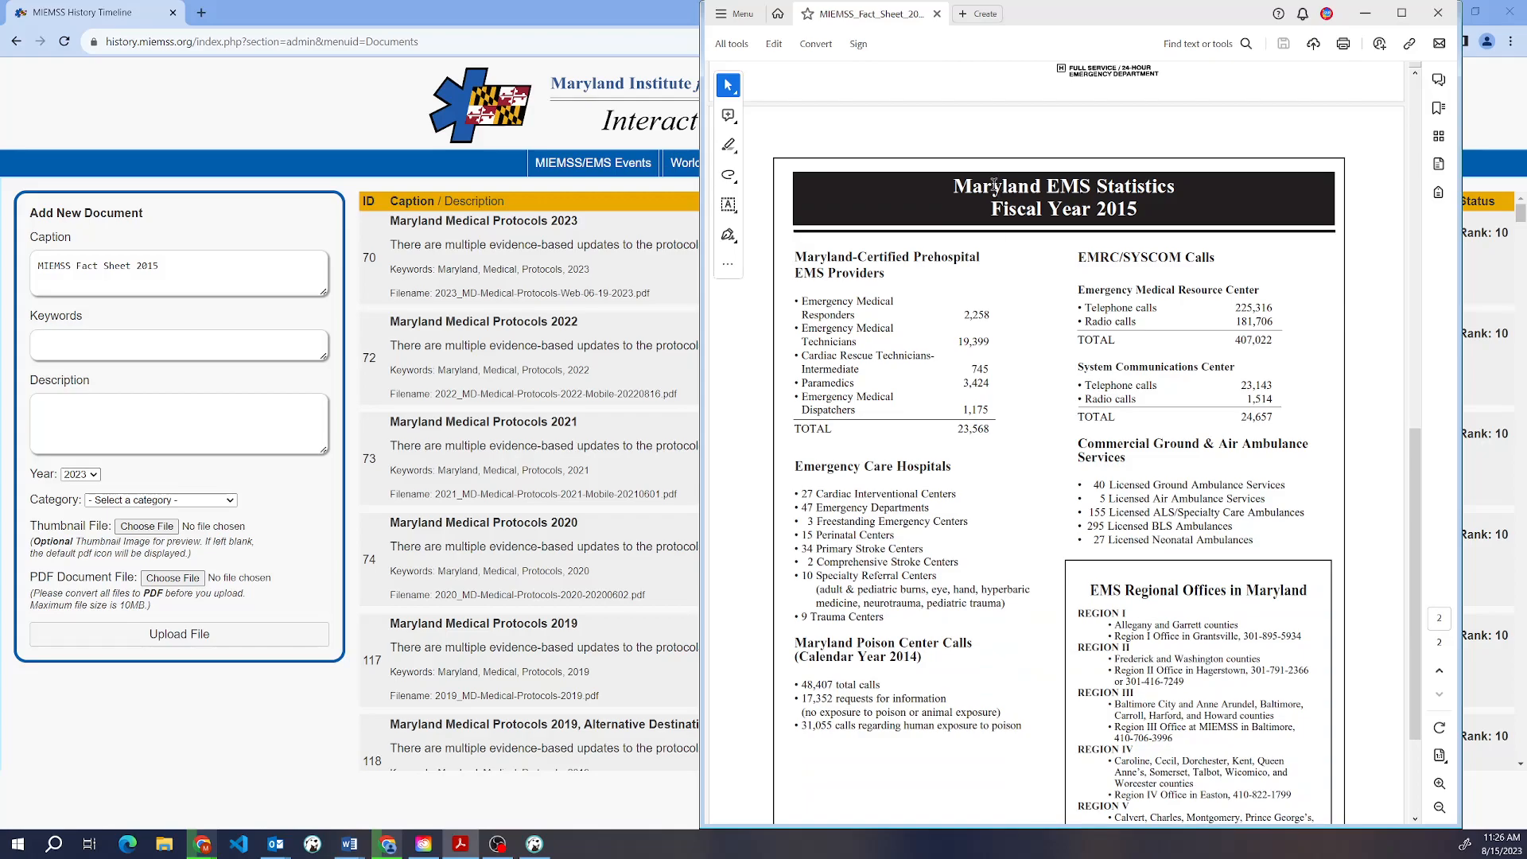
pyautogui.scroll(10, 994, 184)
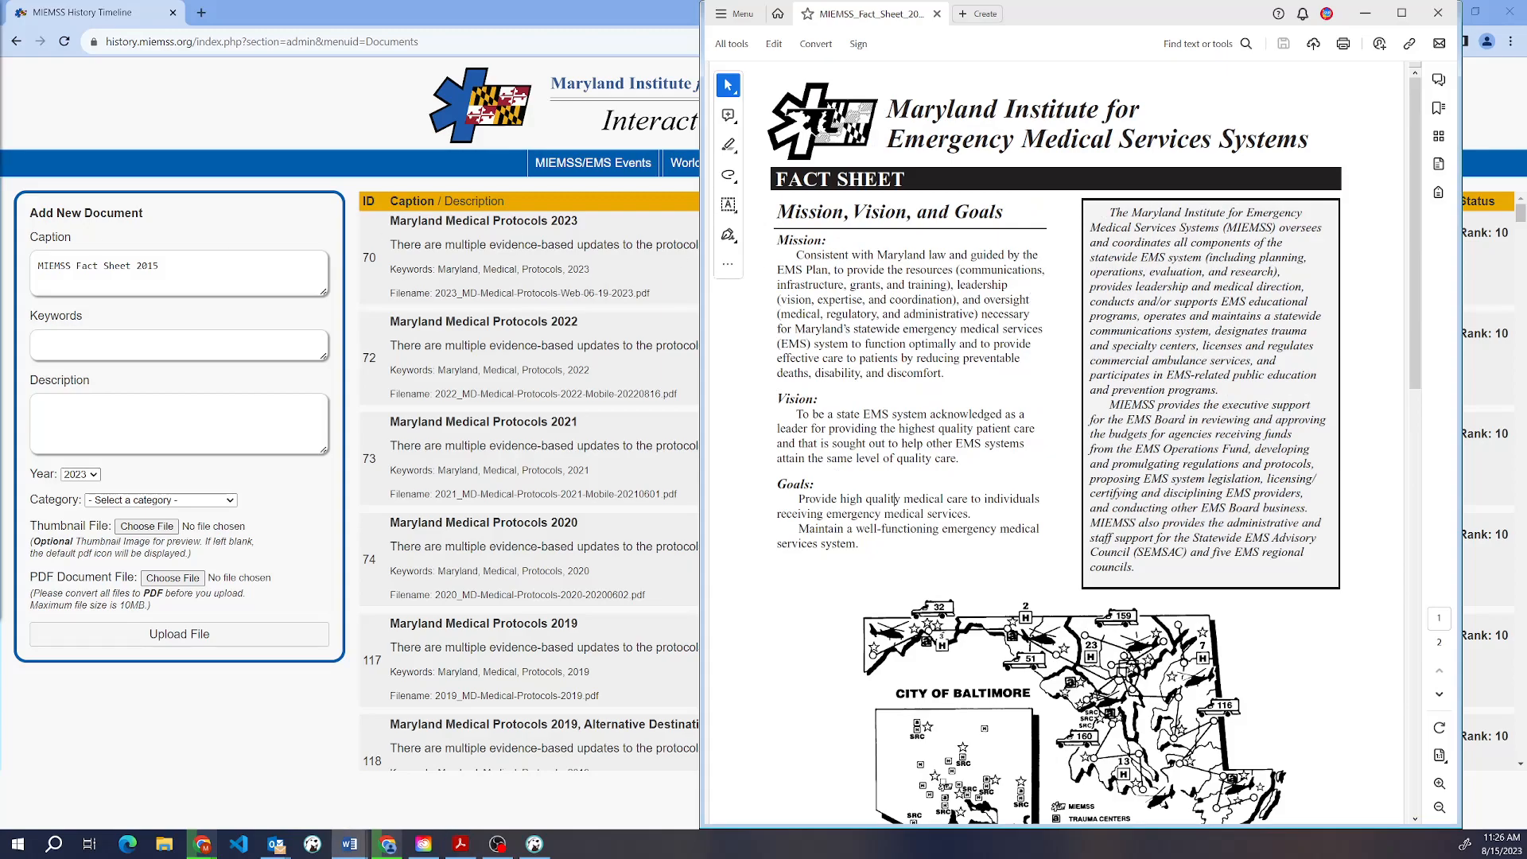
# Step: Paste the fact sheet description and keywords into the document form
pyautogui.click(224, 435)
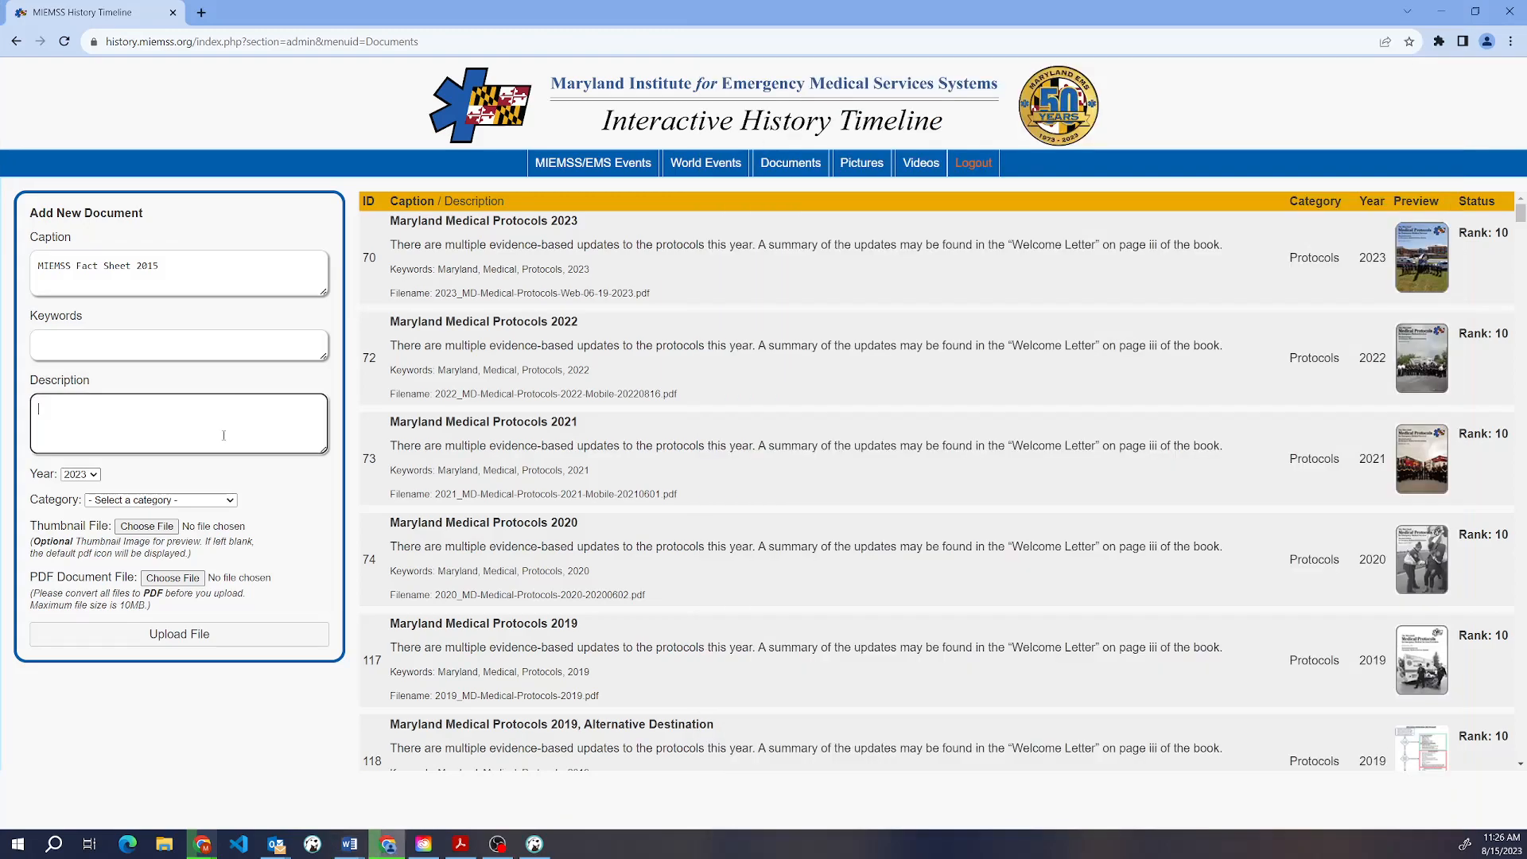
pyautogui.write('Fact sheet outlining MIEMSS’ Mission, Vision, and Goals – as well as Maryland EMS statistics for fiscal year 2015.')
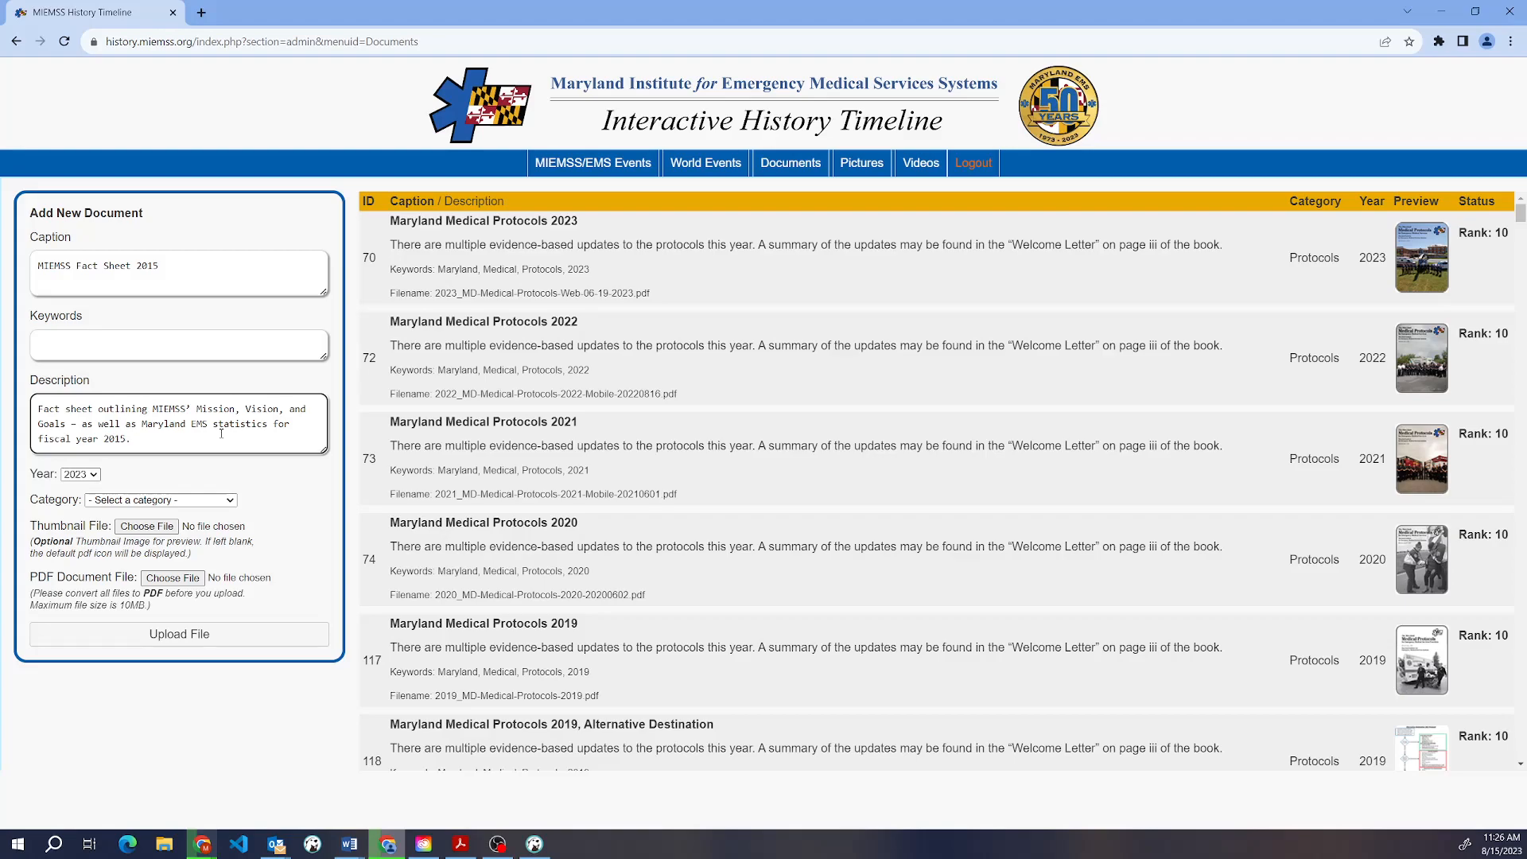
pyautogui.click(249, 353)
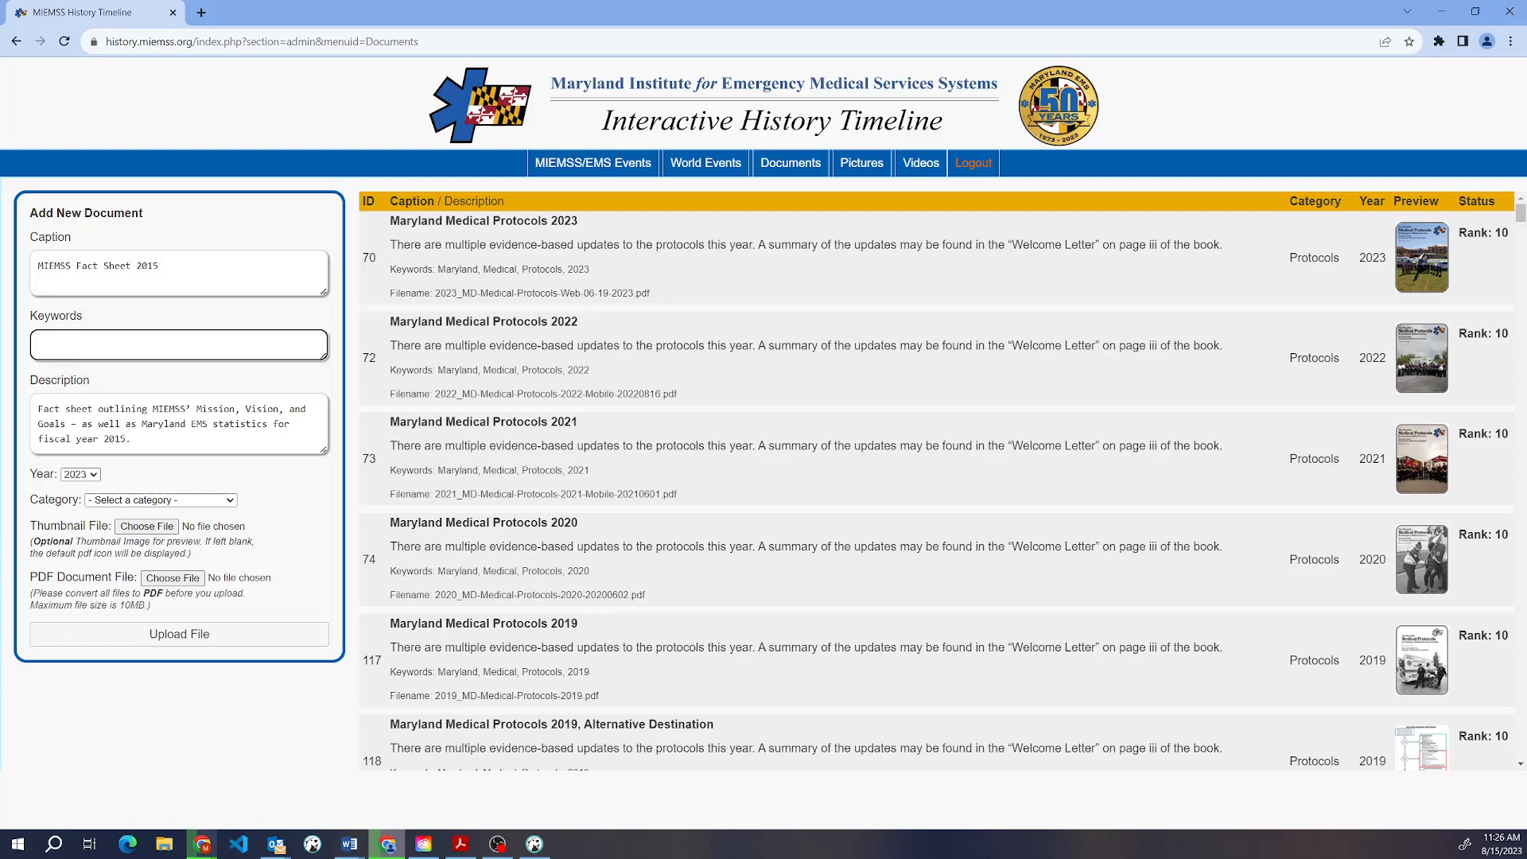
pyautogui.hotkey('alt', 'Tab')
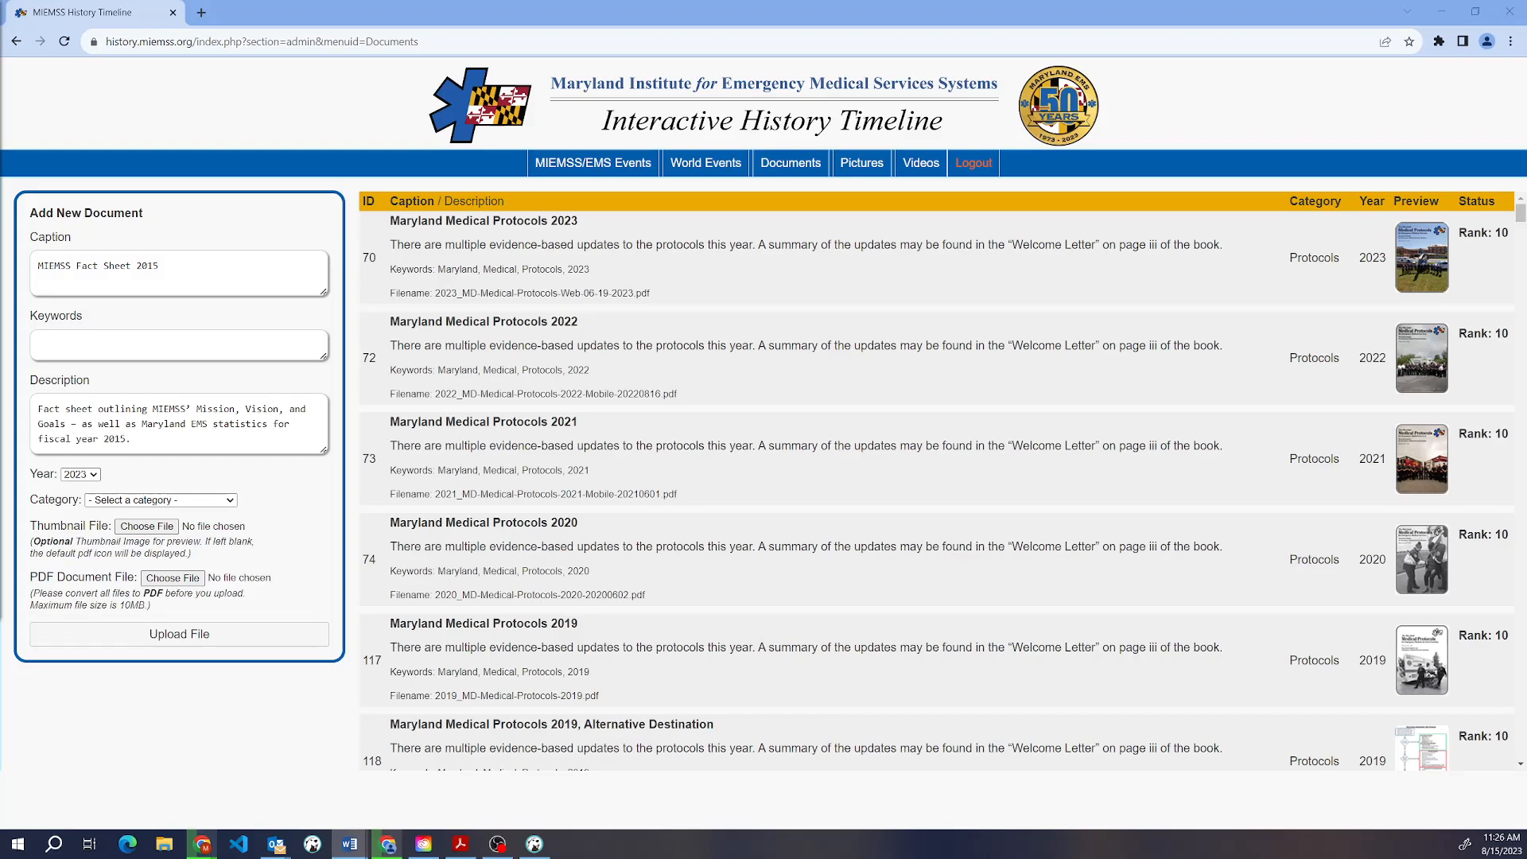
pyautogui.click(161, 336)
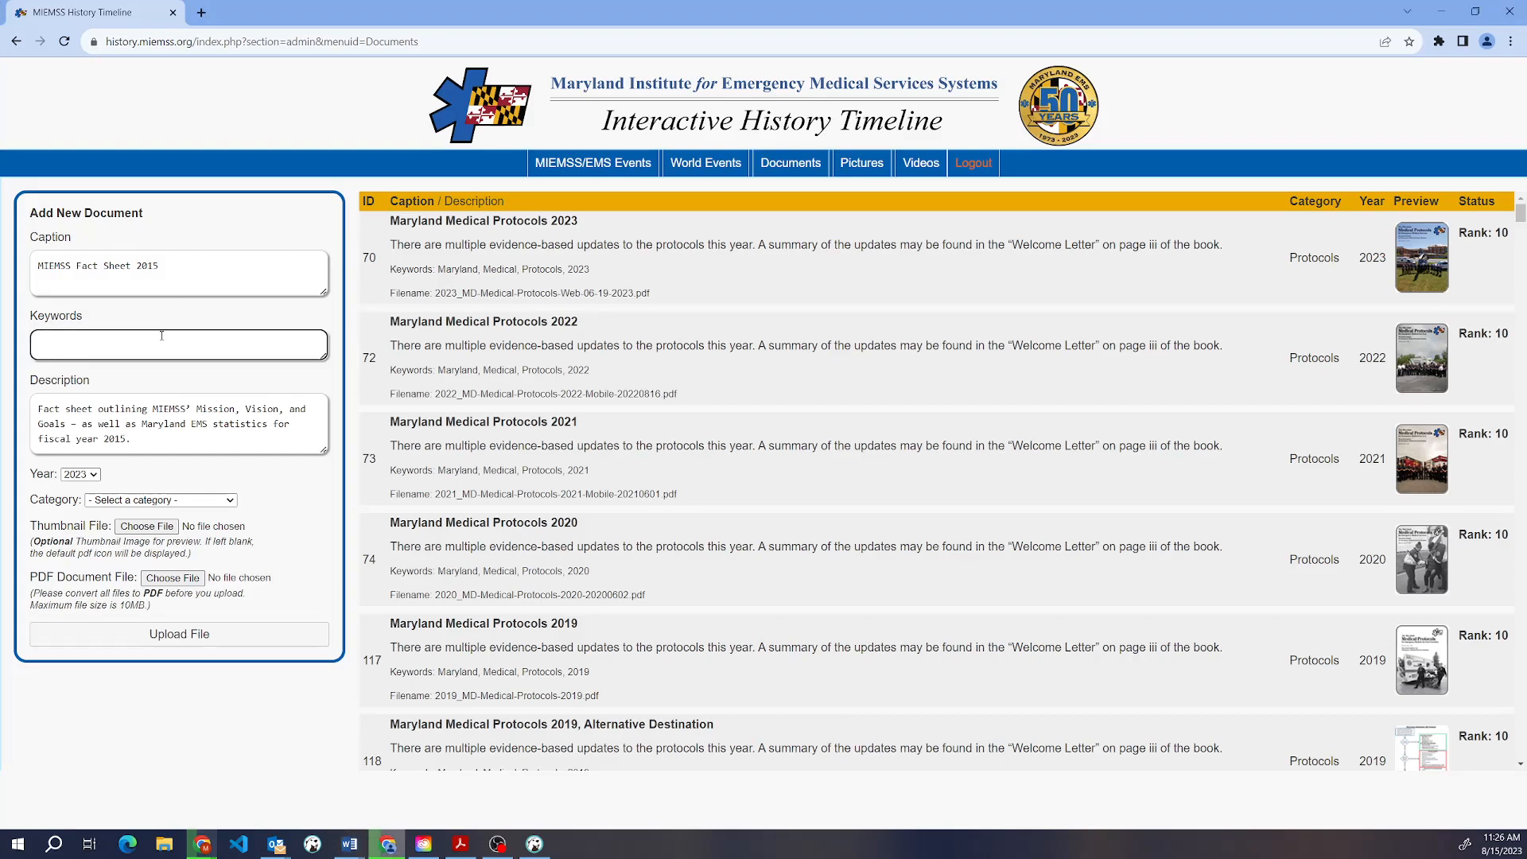
pyautogui.write('Mission, goals, vision, fact sheet, statistics')
# Step: Set the document year to 2015 and category to Public Information / Prevention
pyautogui.click(46, 473)
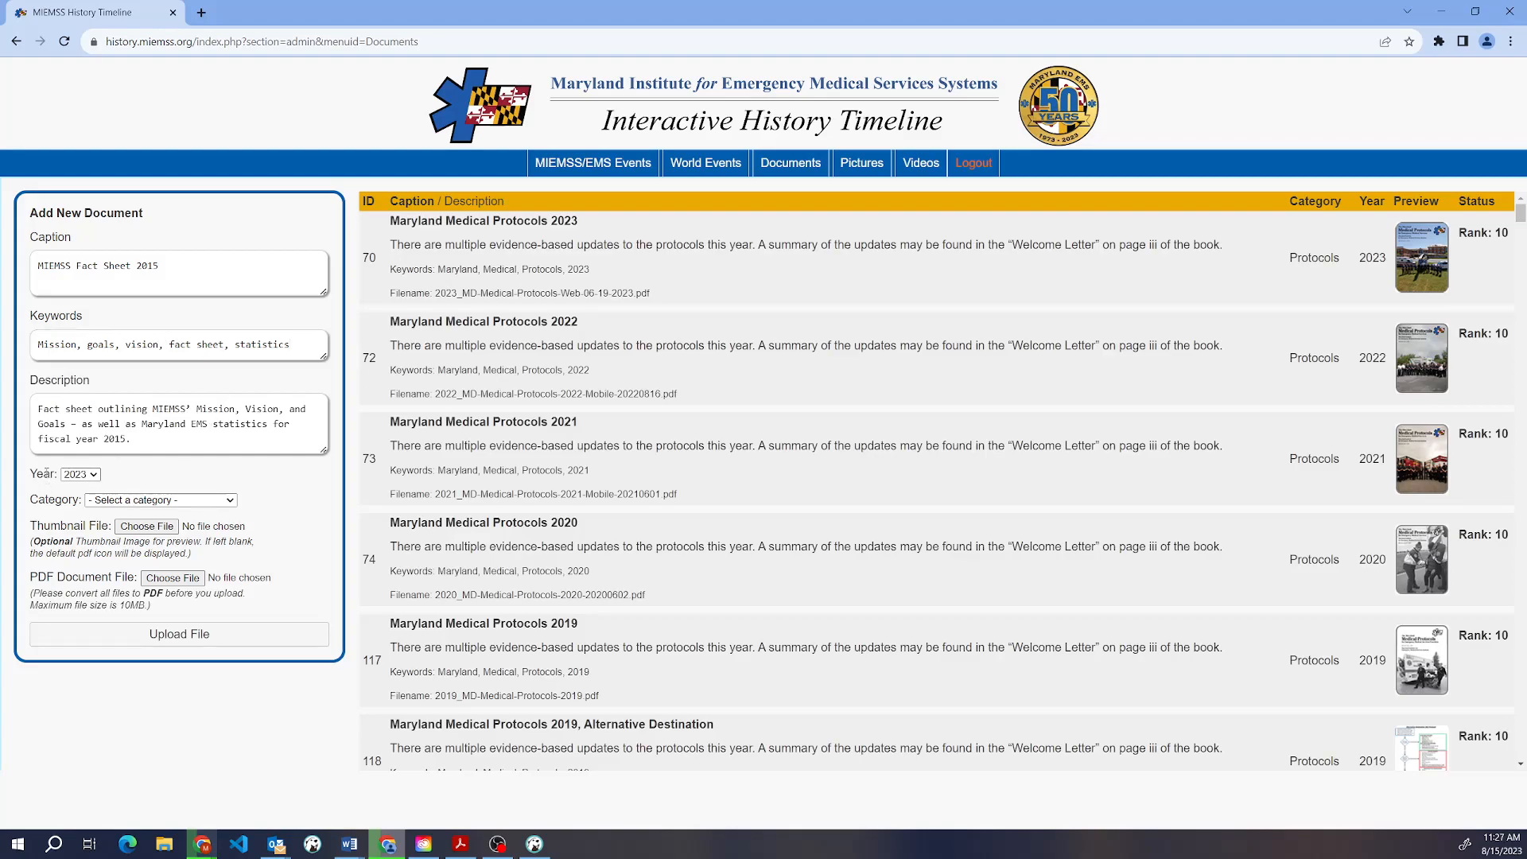
pyautogui.click(92, 476)
pyautogui.scroll(3, 77, 517)
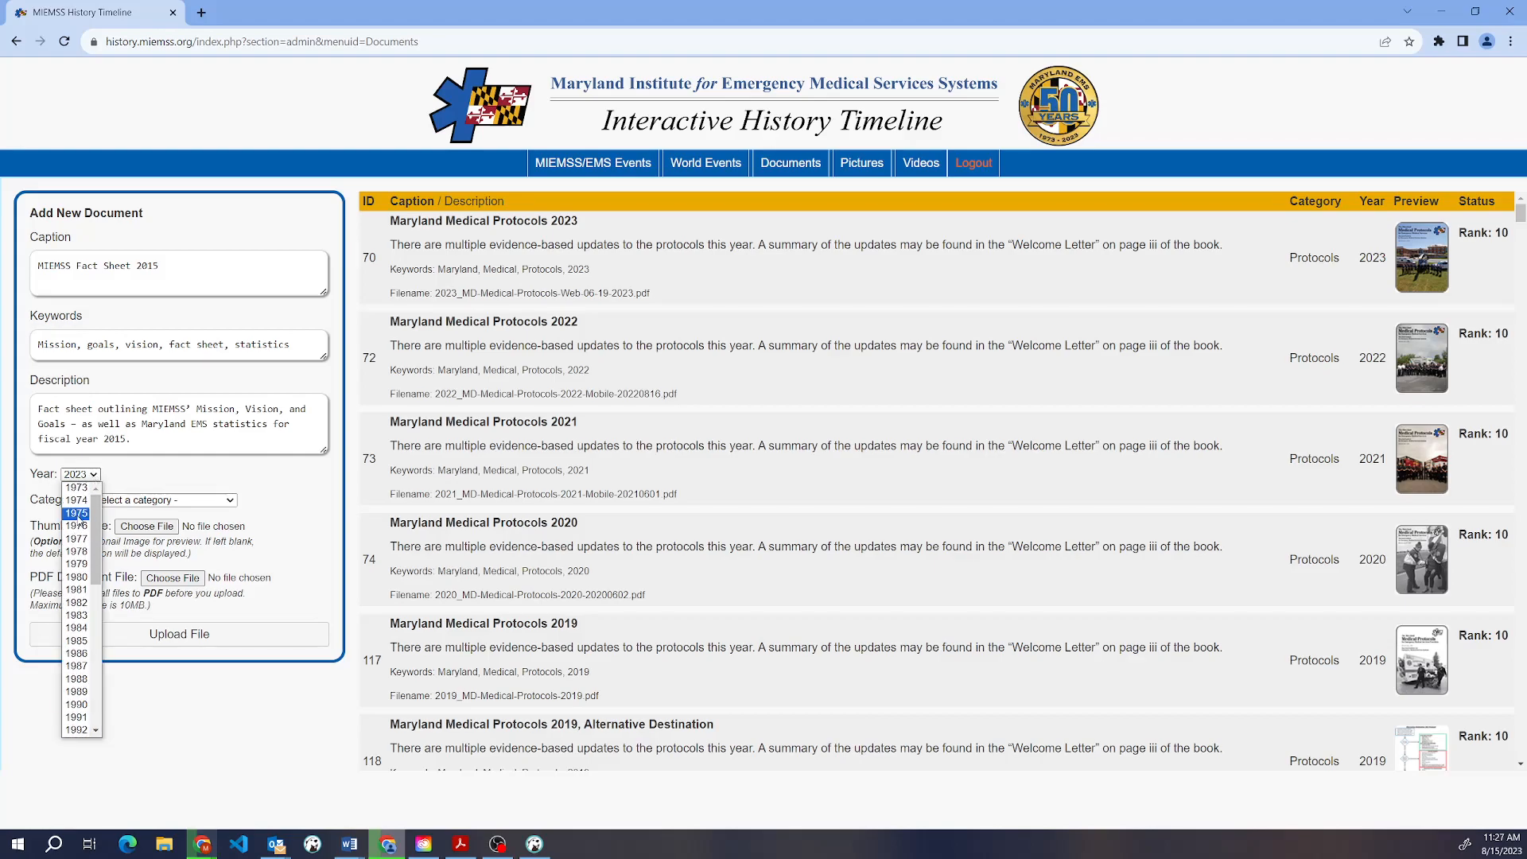
pyautogui.scroll(-2, 77, 518)
pyautogui.click(76, 631)
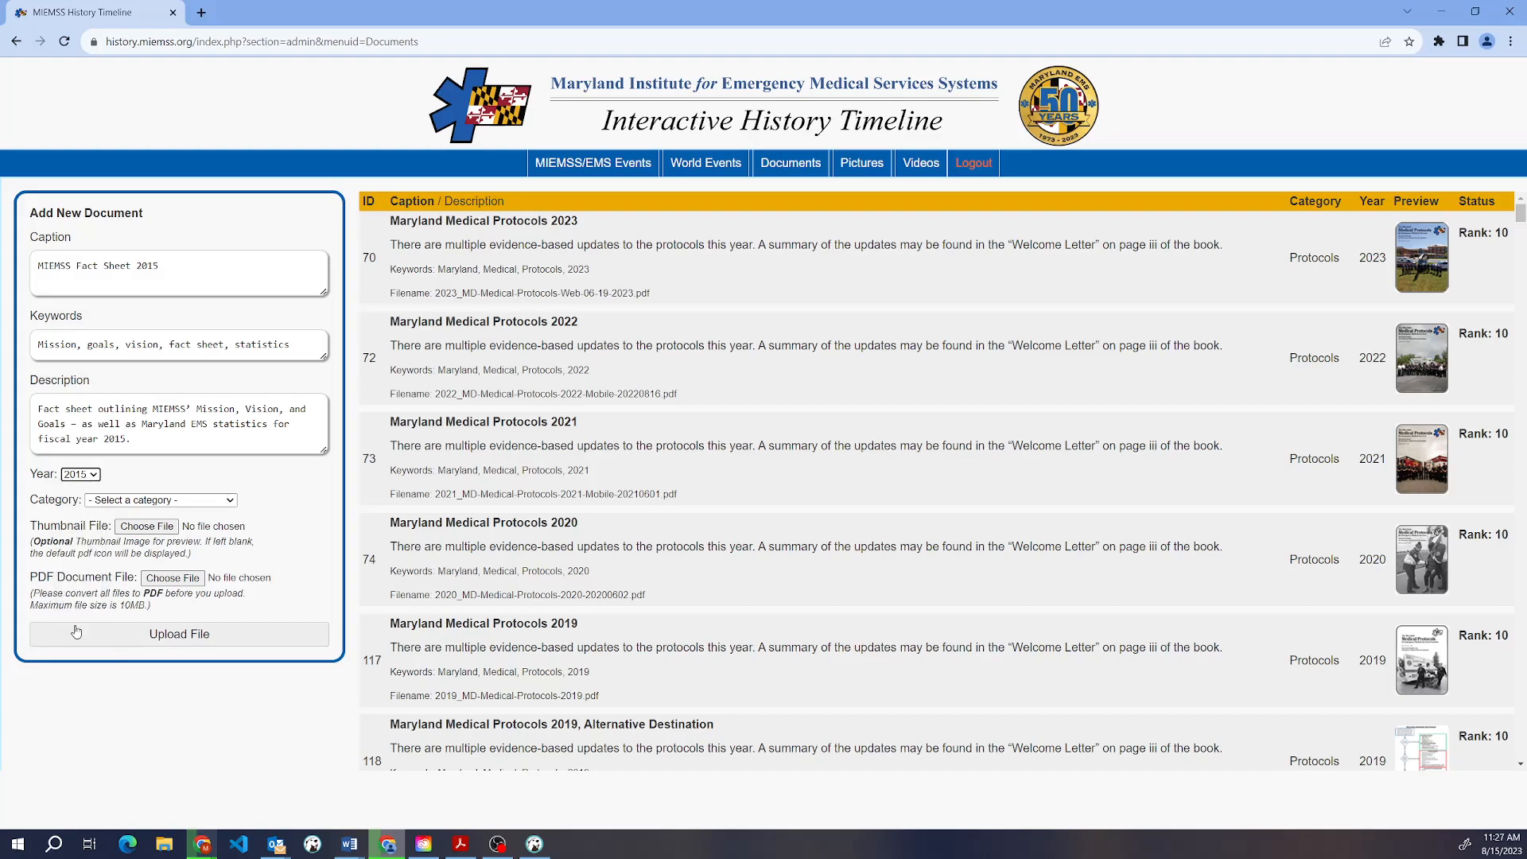
pyautogui.click(94, 500)
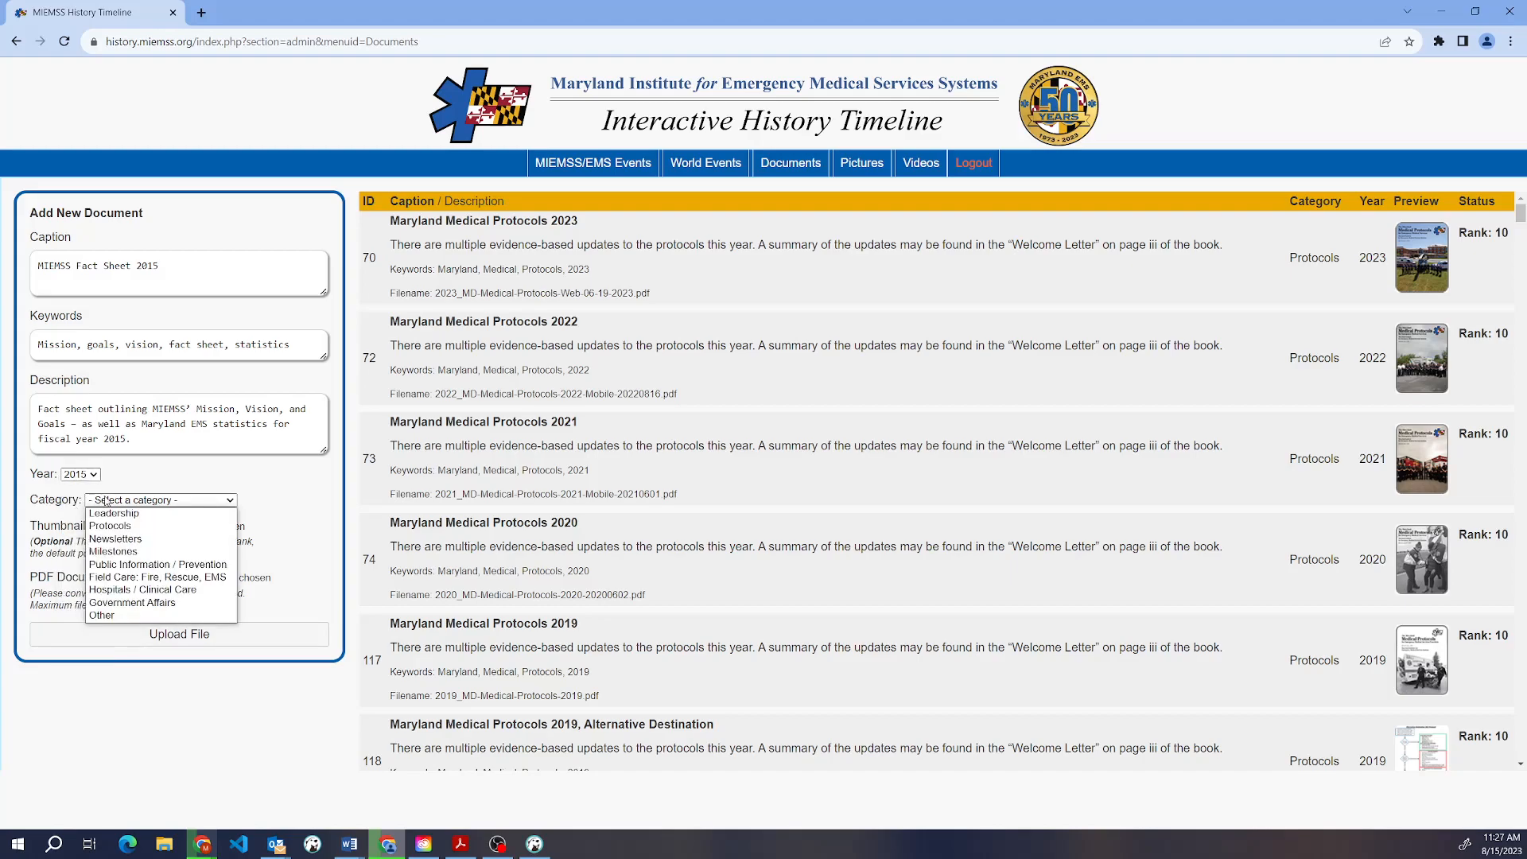
pyautogui.click(128, 566)
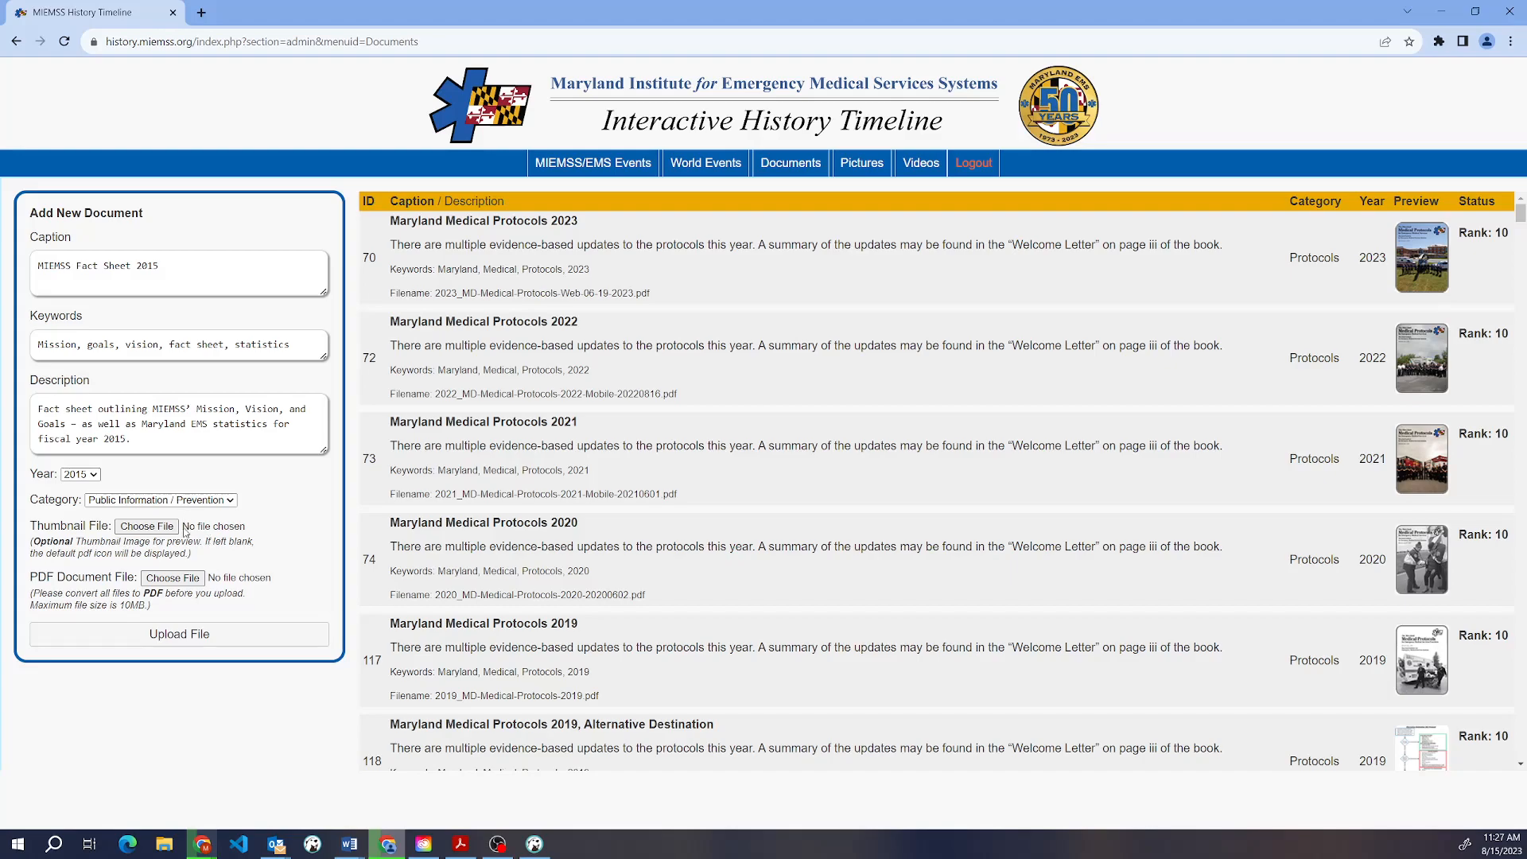
pyautogui.moveTo(1379, 233); pyautogui.dragTo(1455, 538)
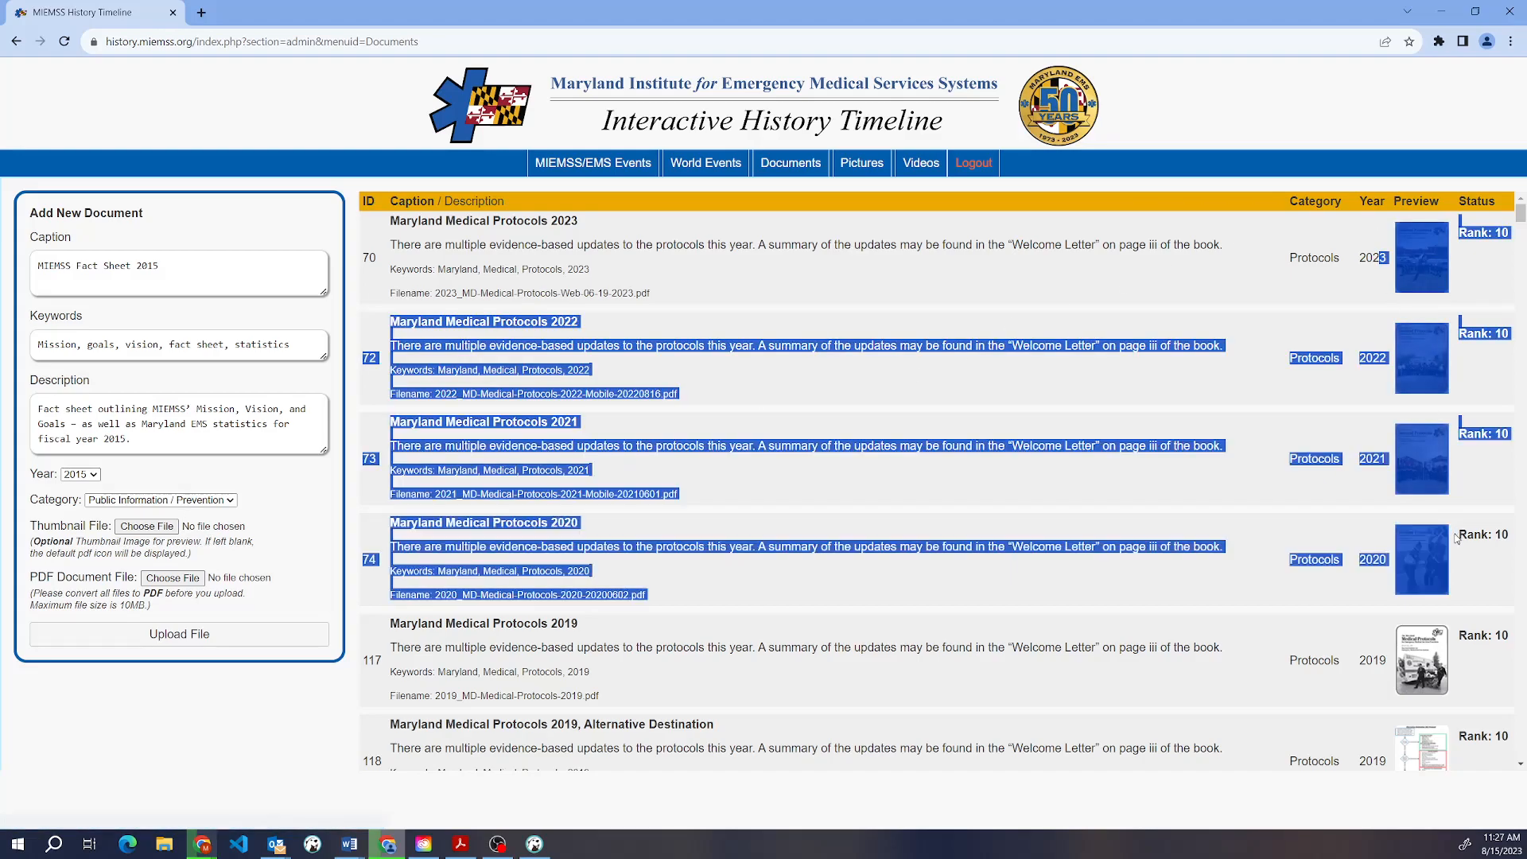
pyautogui.click(1471, 493)
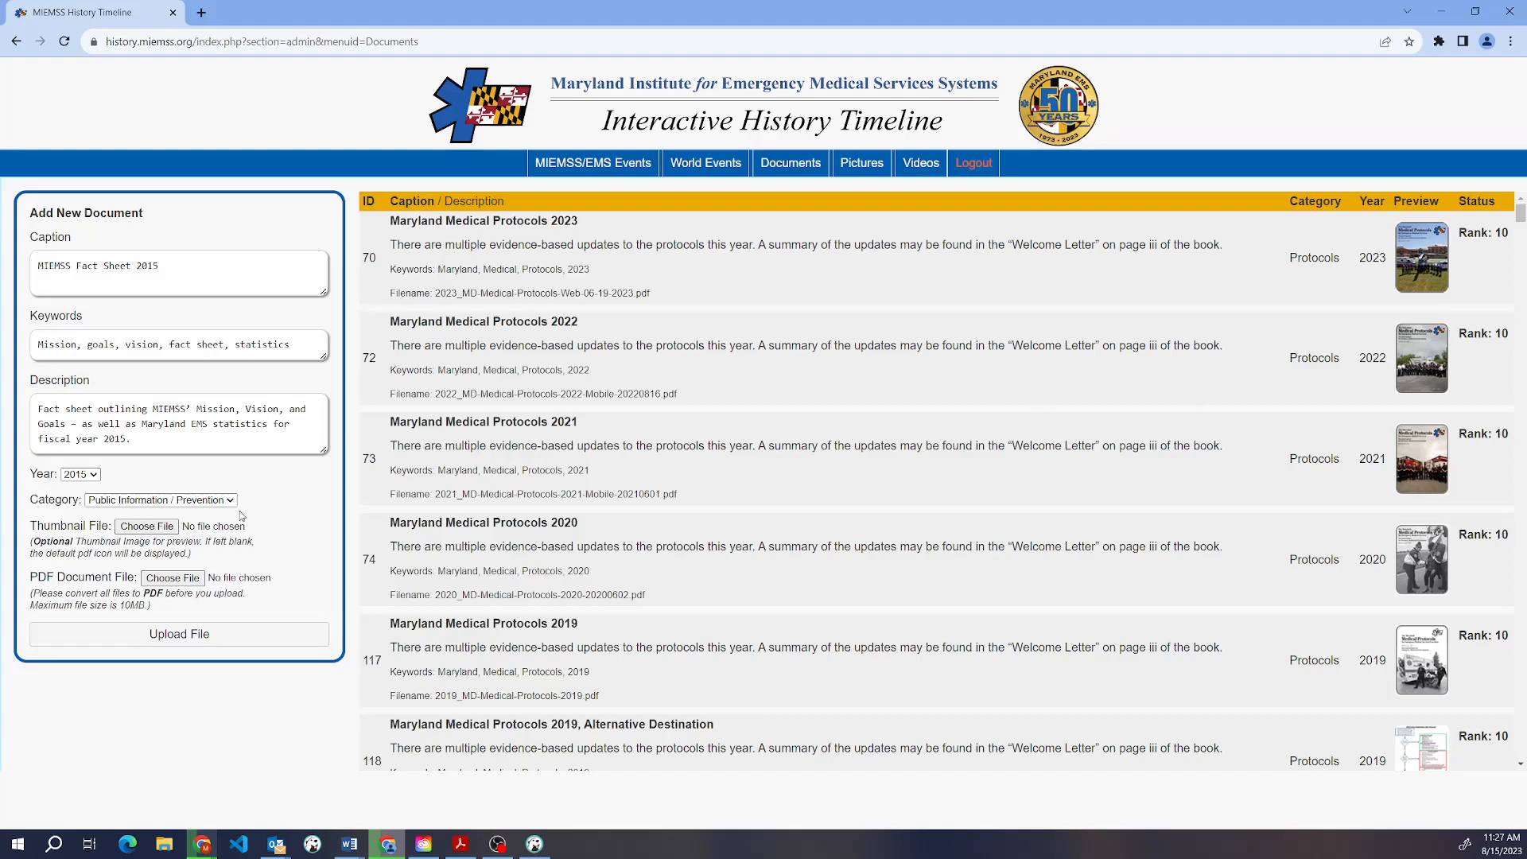
# Step: Attach the Page_1 thumbnail image and MIEMSS_Fact_Sheet_2015 PDF, then upload the document
pyautogui.click(169, 527)
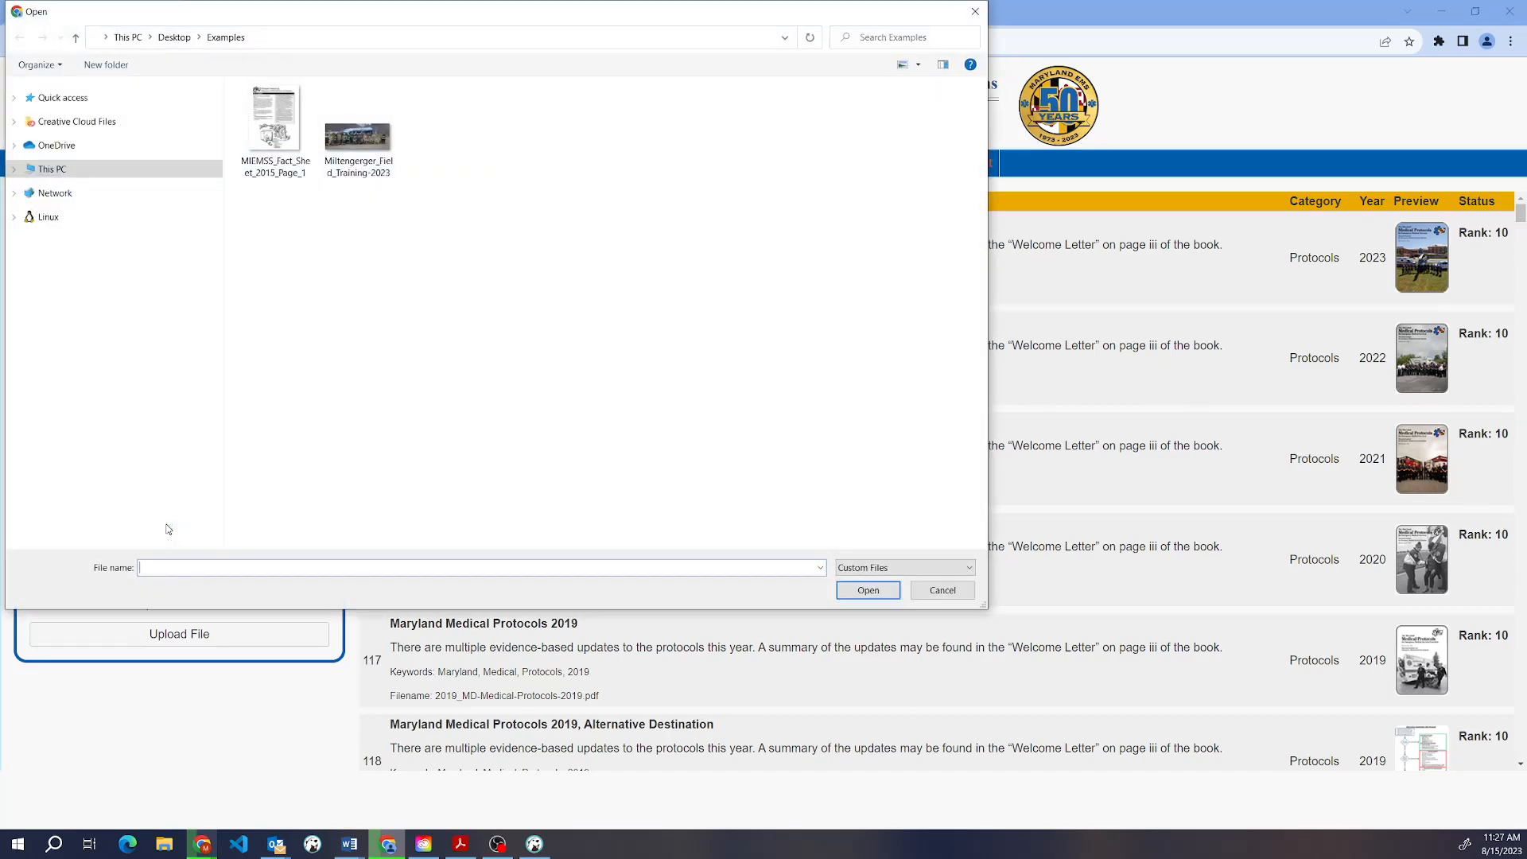
pyautogui.click(280, 115)
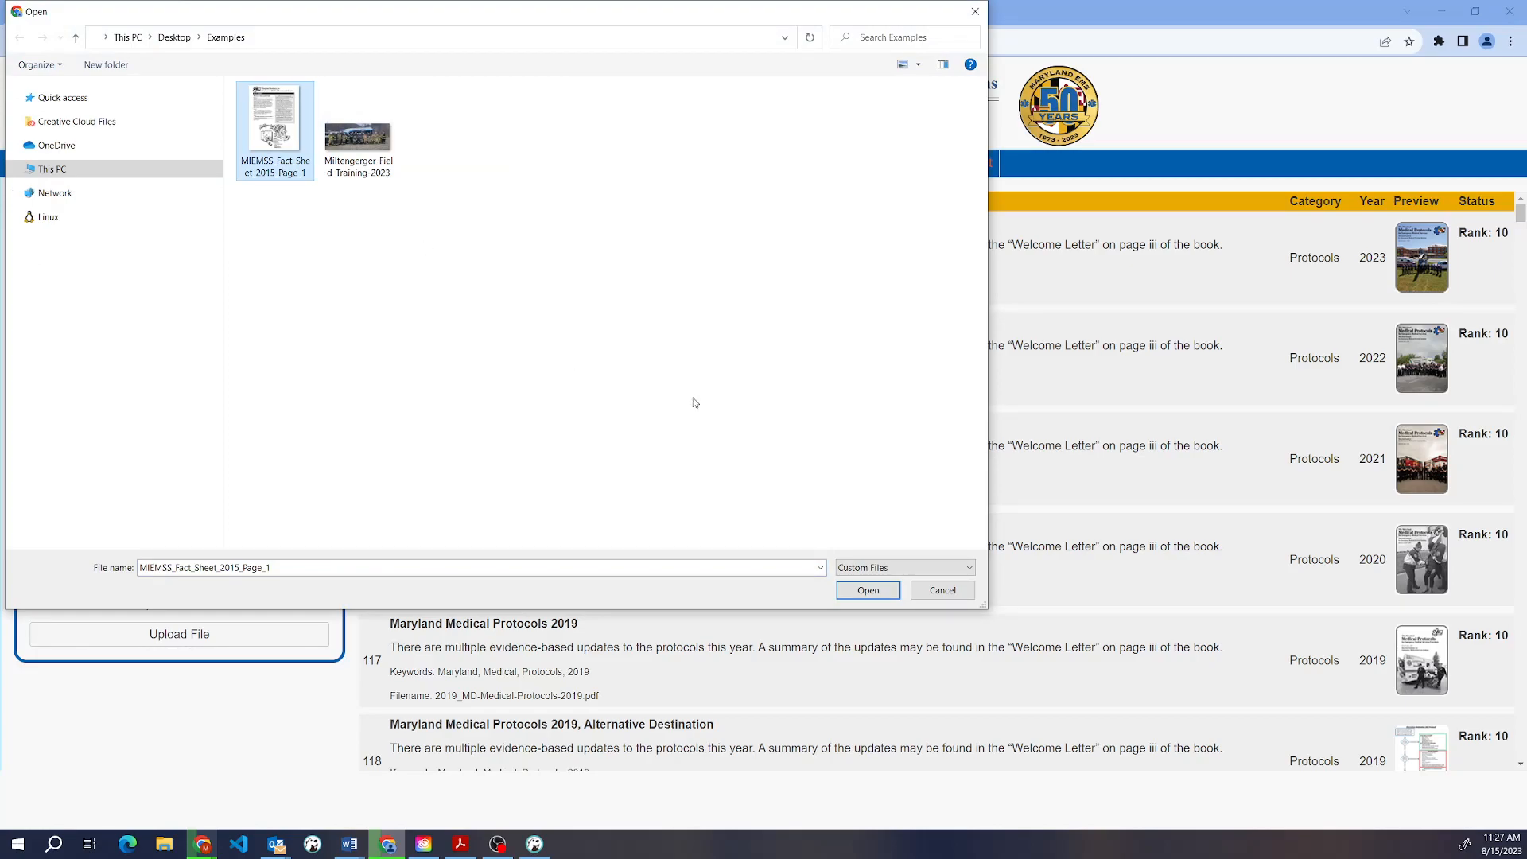
pyautogui.click(868, 590)
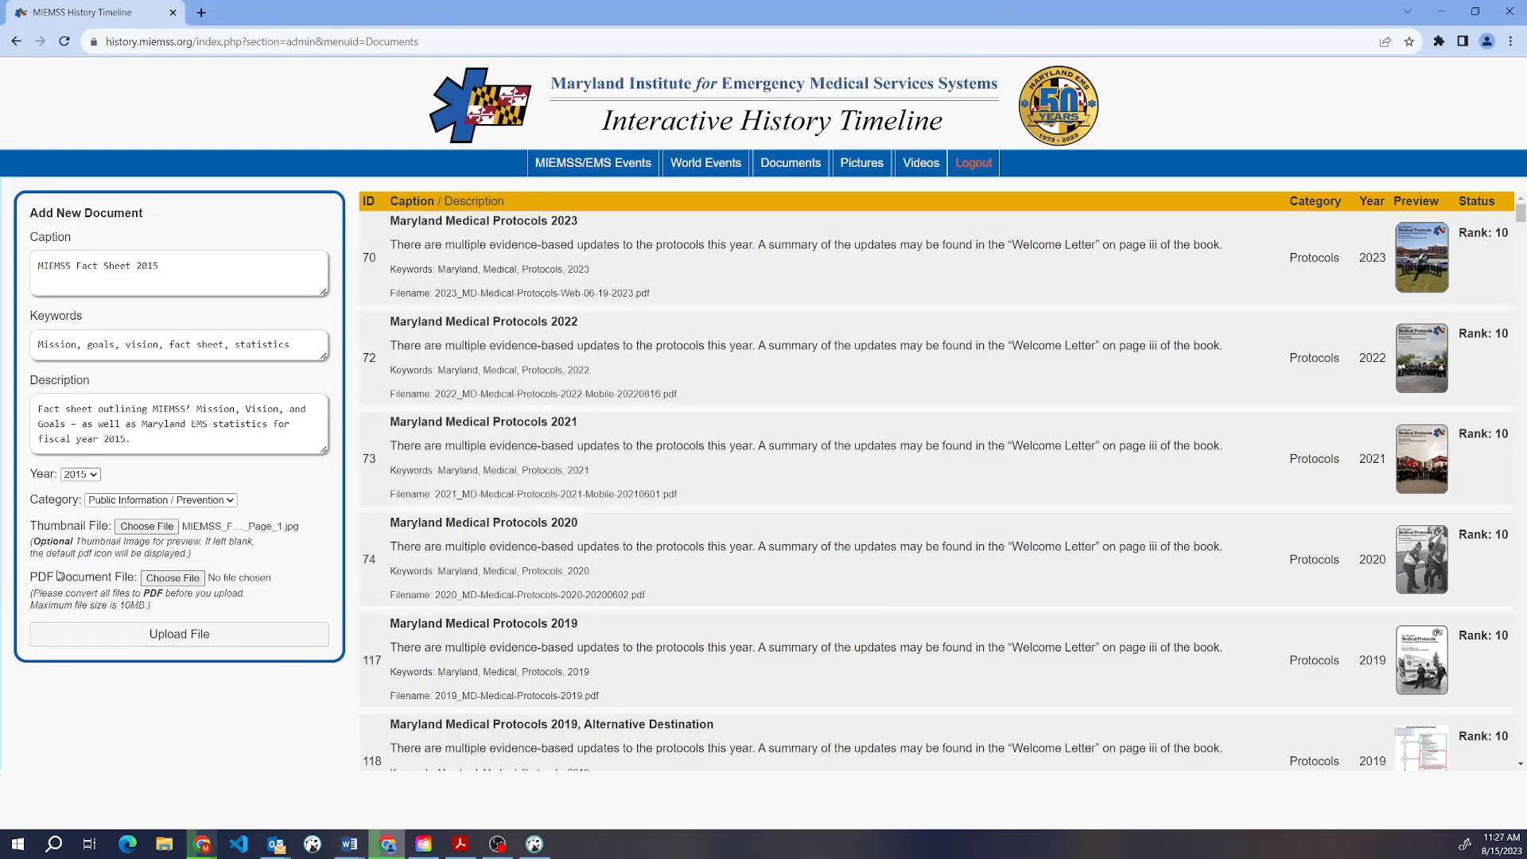
pyautogui.click(181, 579)
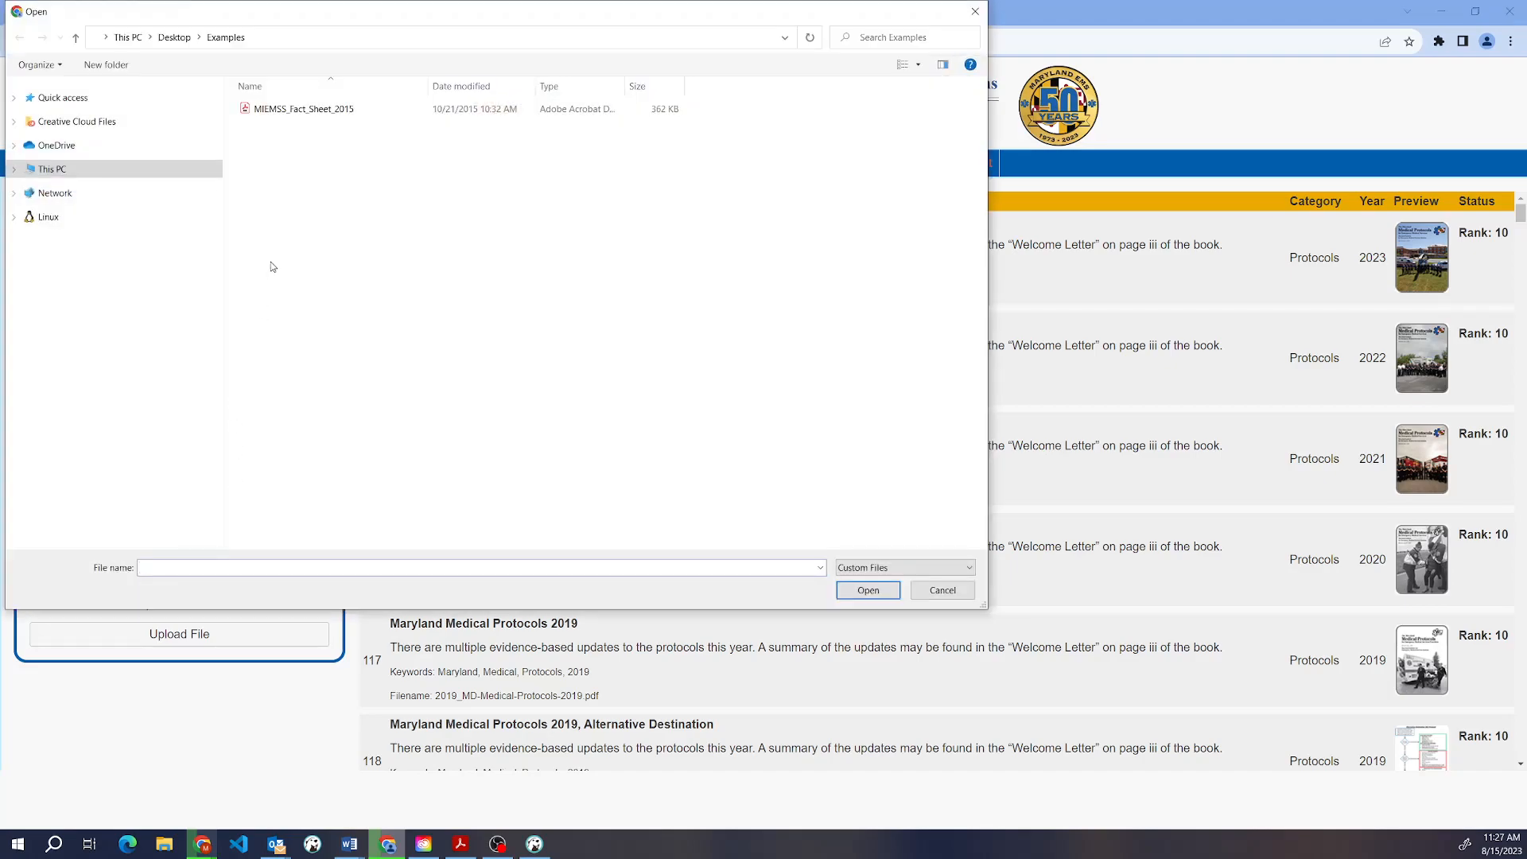
pyautogui.click(310, 113)
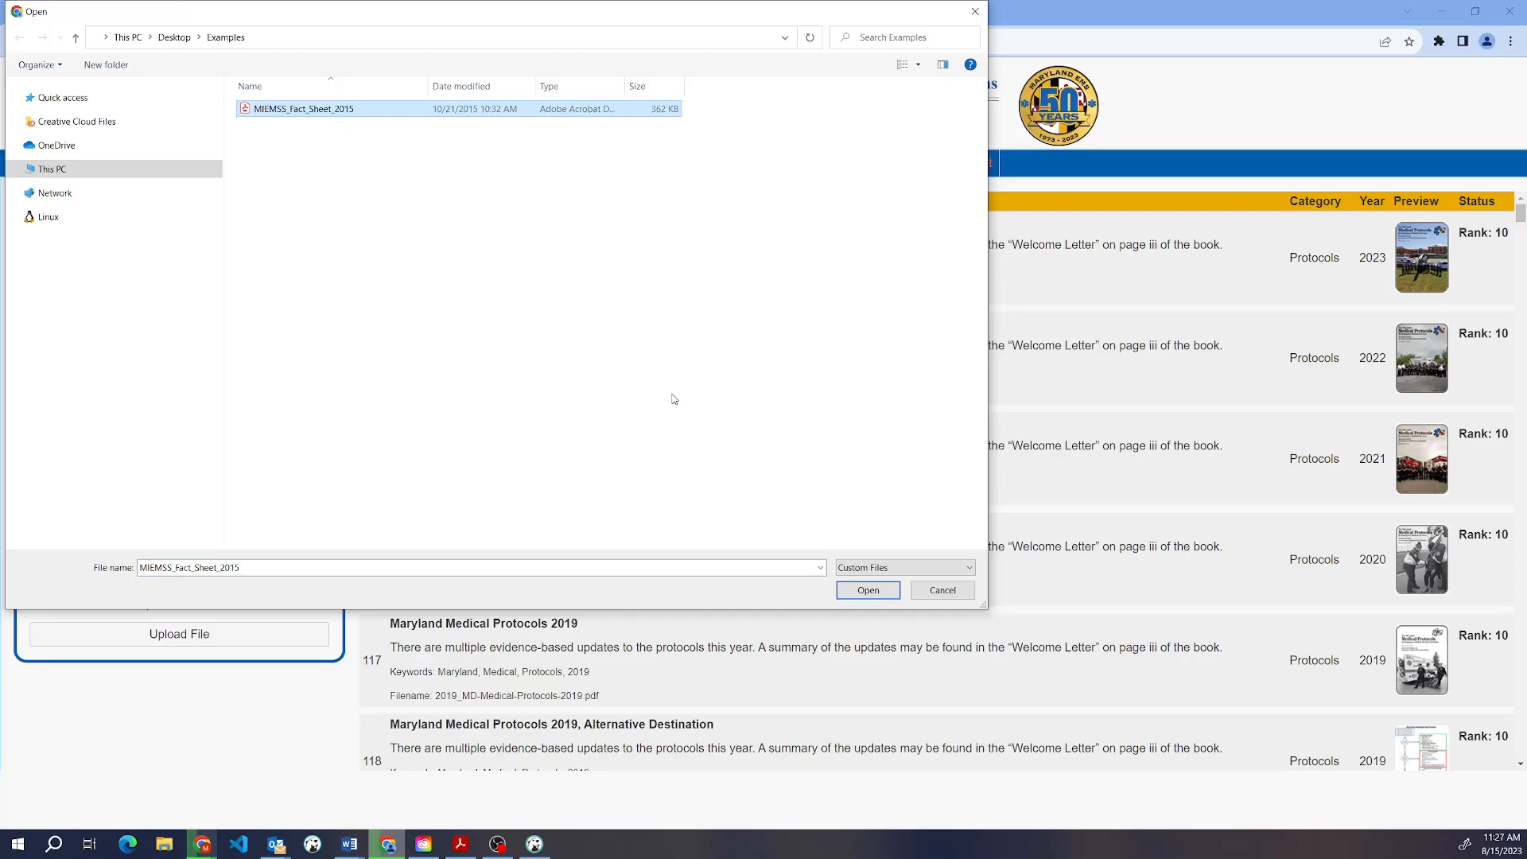
pyautogui.click(849, 595)
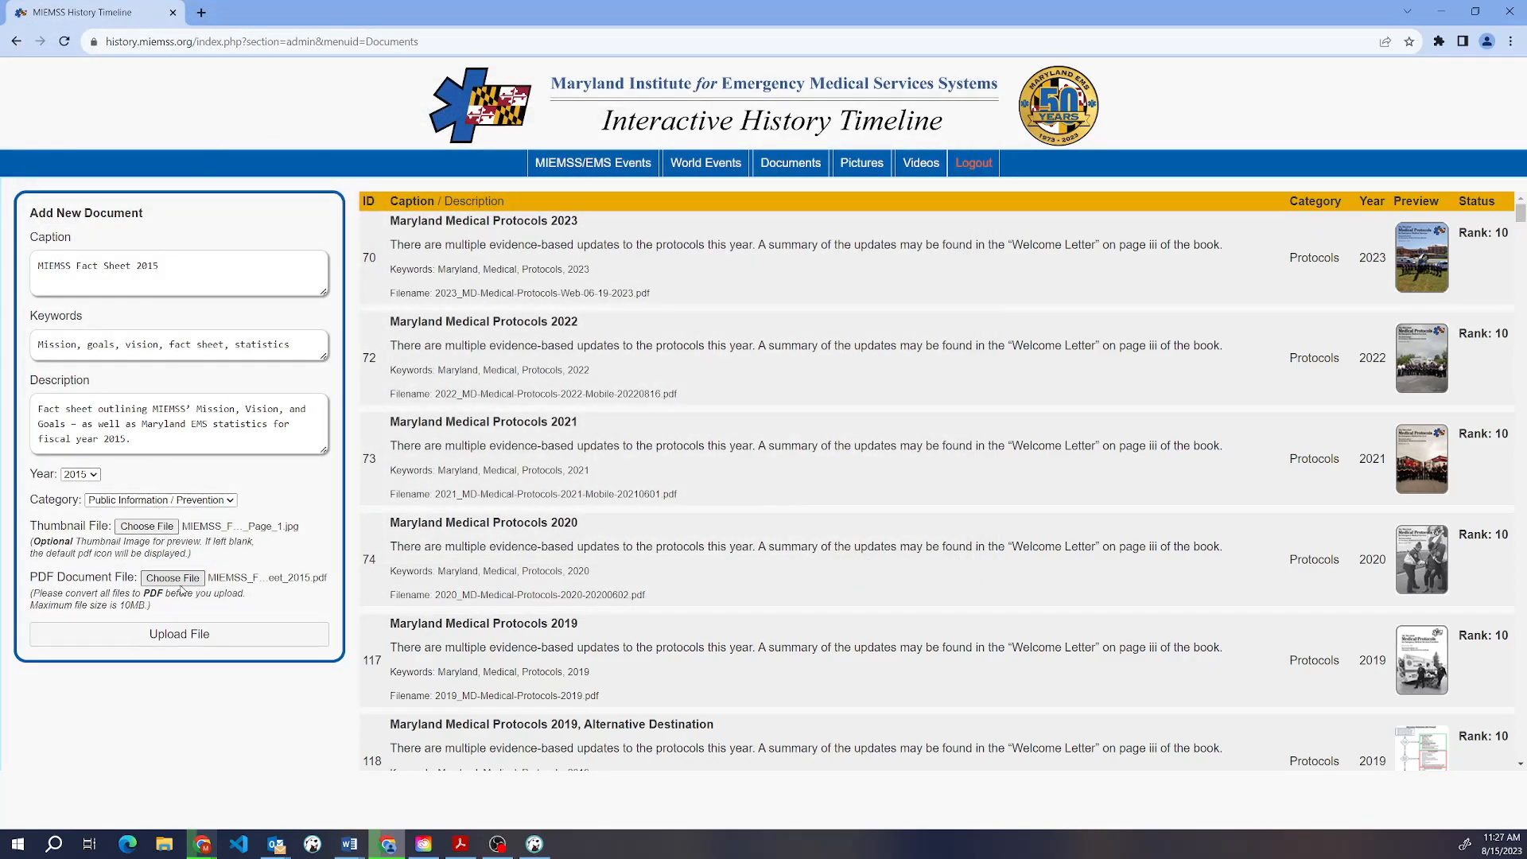
pyautogui.click(190, 644)
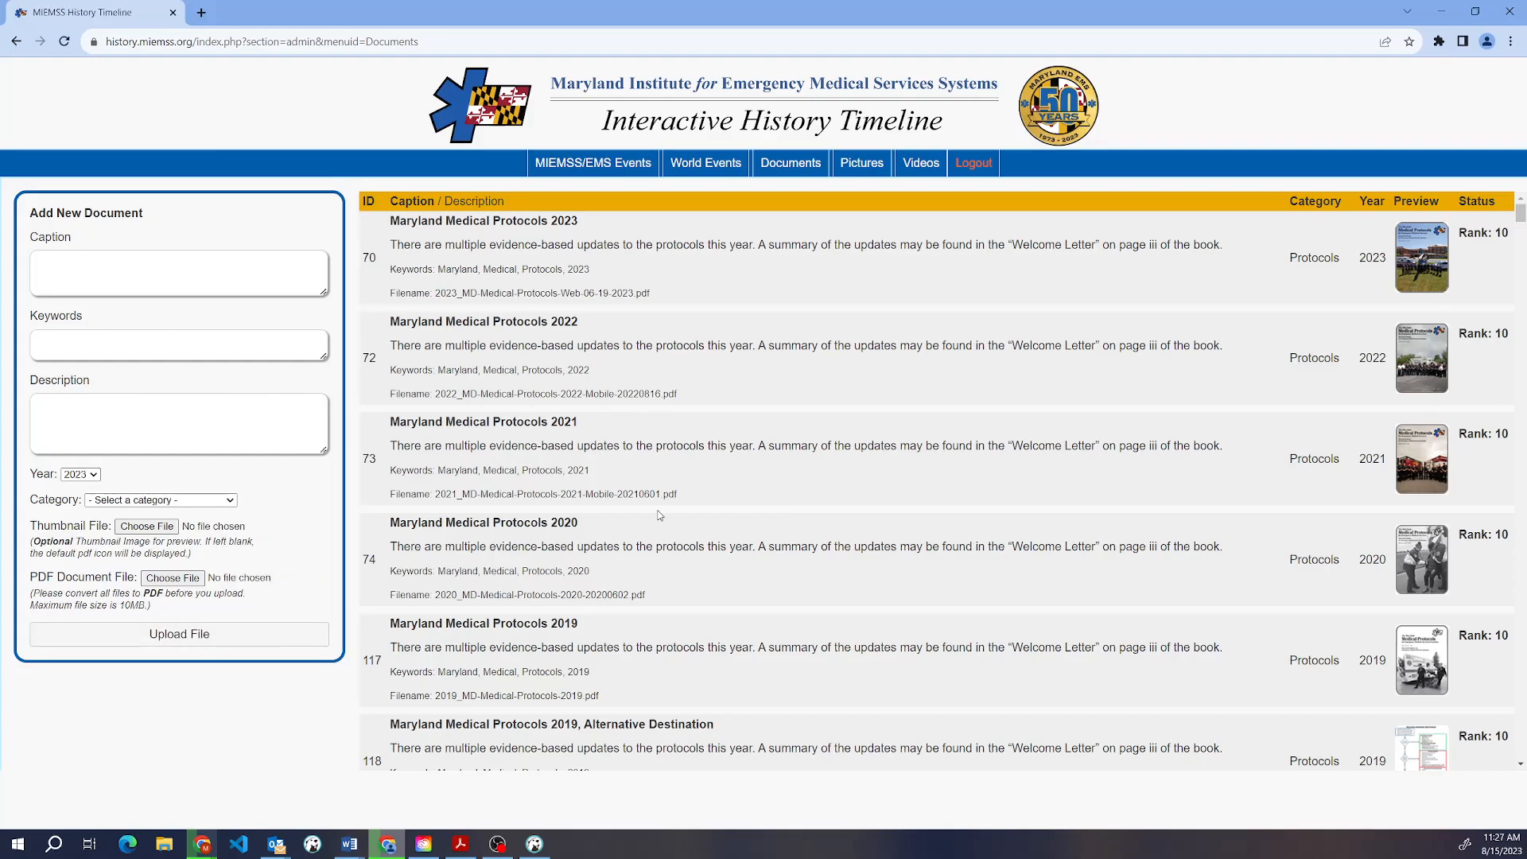
# Step: Find the Pending MIEMSS Fact Sheet 2015 entry at row 180 and check its title, description and keywords
pyautogui.scroll(-3, 694, 513)
pyautogui.scroll(-7, 696, 511)
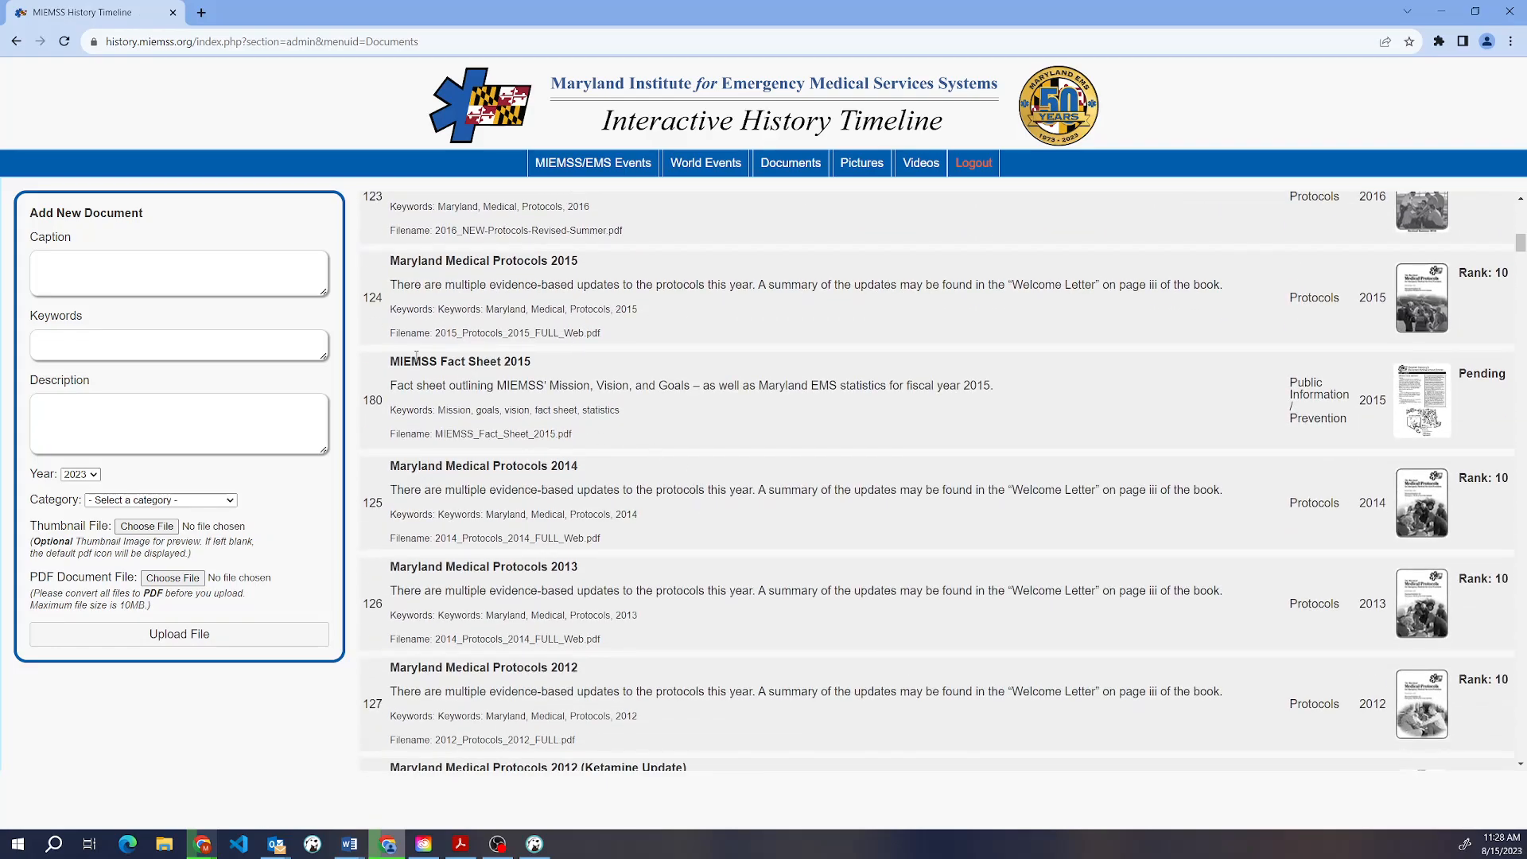
pyautogui.moveTo(396, 360); pyautogui.dragTo(539, 369)
pyautogui.moveTo(449, 386); pyautogui.dragTo(591, 386)
pyautogui.moveTo(446, 411); pyautogui.dragTo(540, 433)
pyautogui.click(920, 401)
# Step: On the Pictures page, paste the caption 'Field Training During Miltenberger 2023' and its description
pyautogui.click(878, 164)
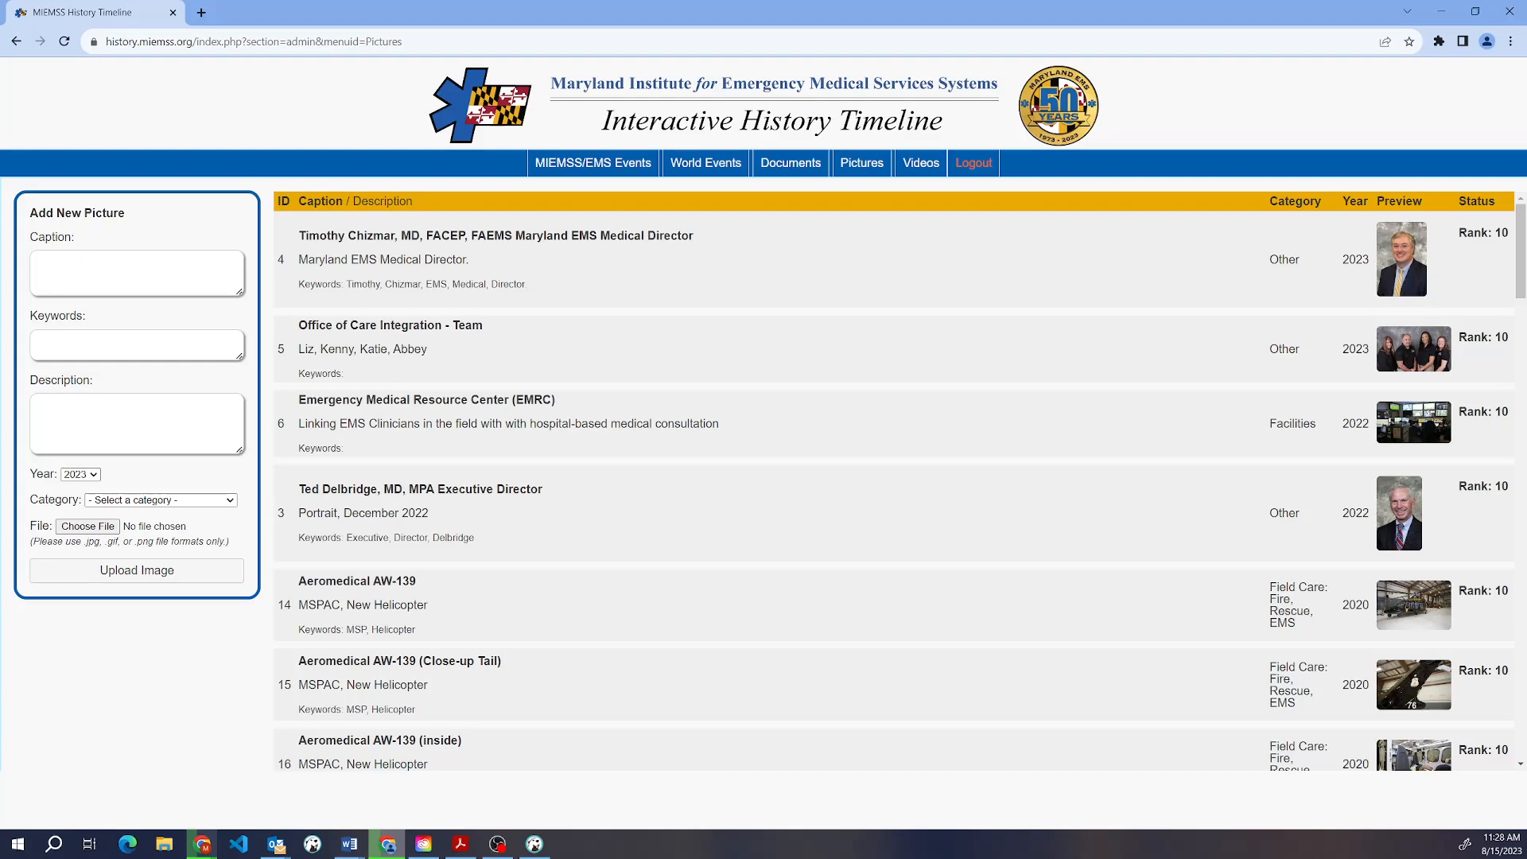
pyautogui.hotkey('alt', 'Tab')
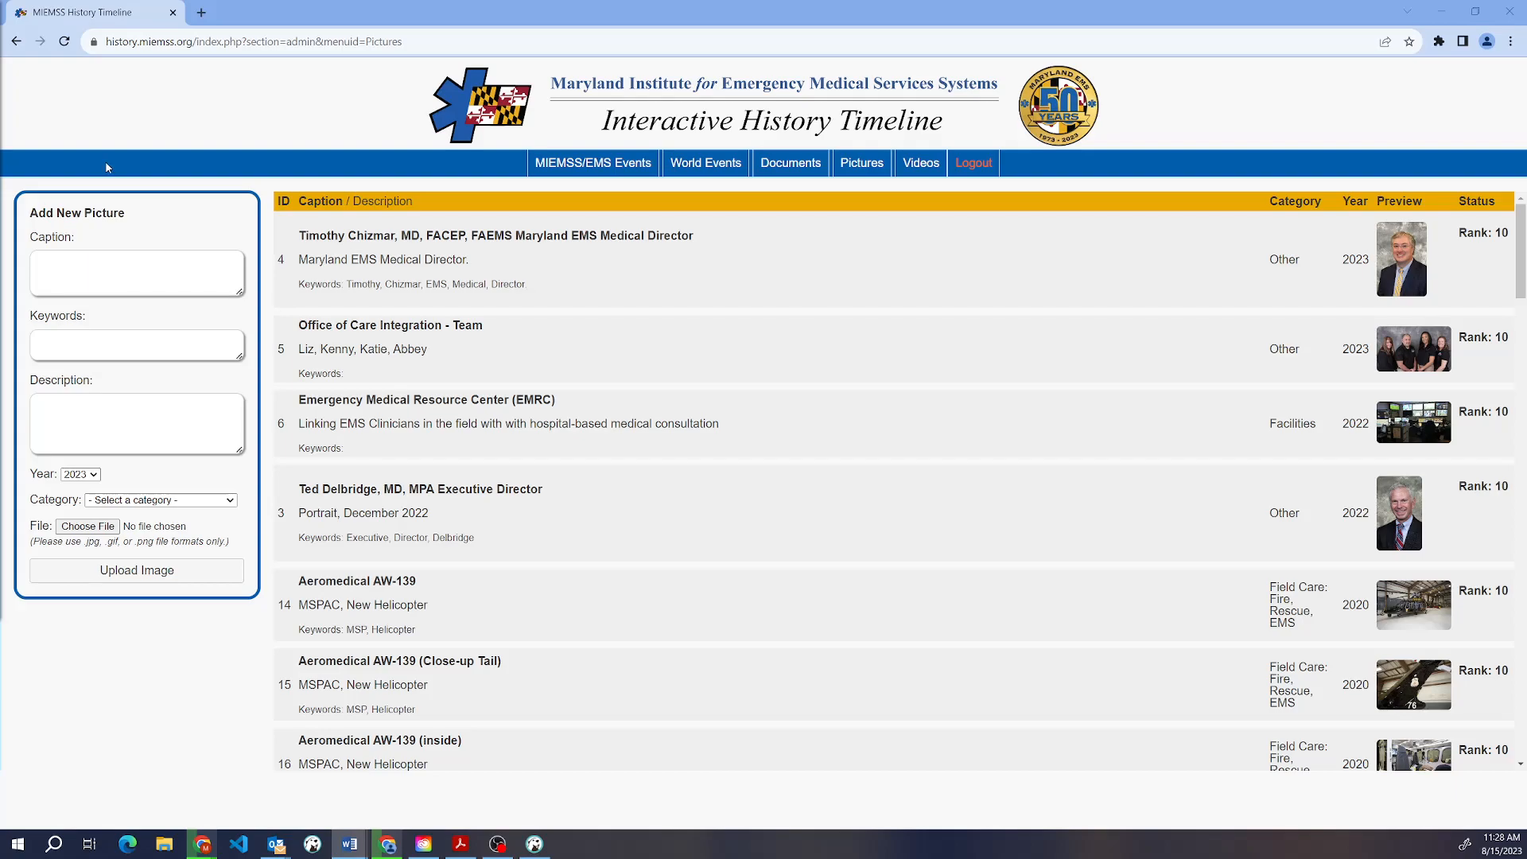
pyautogui.click(117, 263)
pyautogui.write('Field Training During Miltenberger 2023')
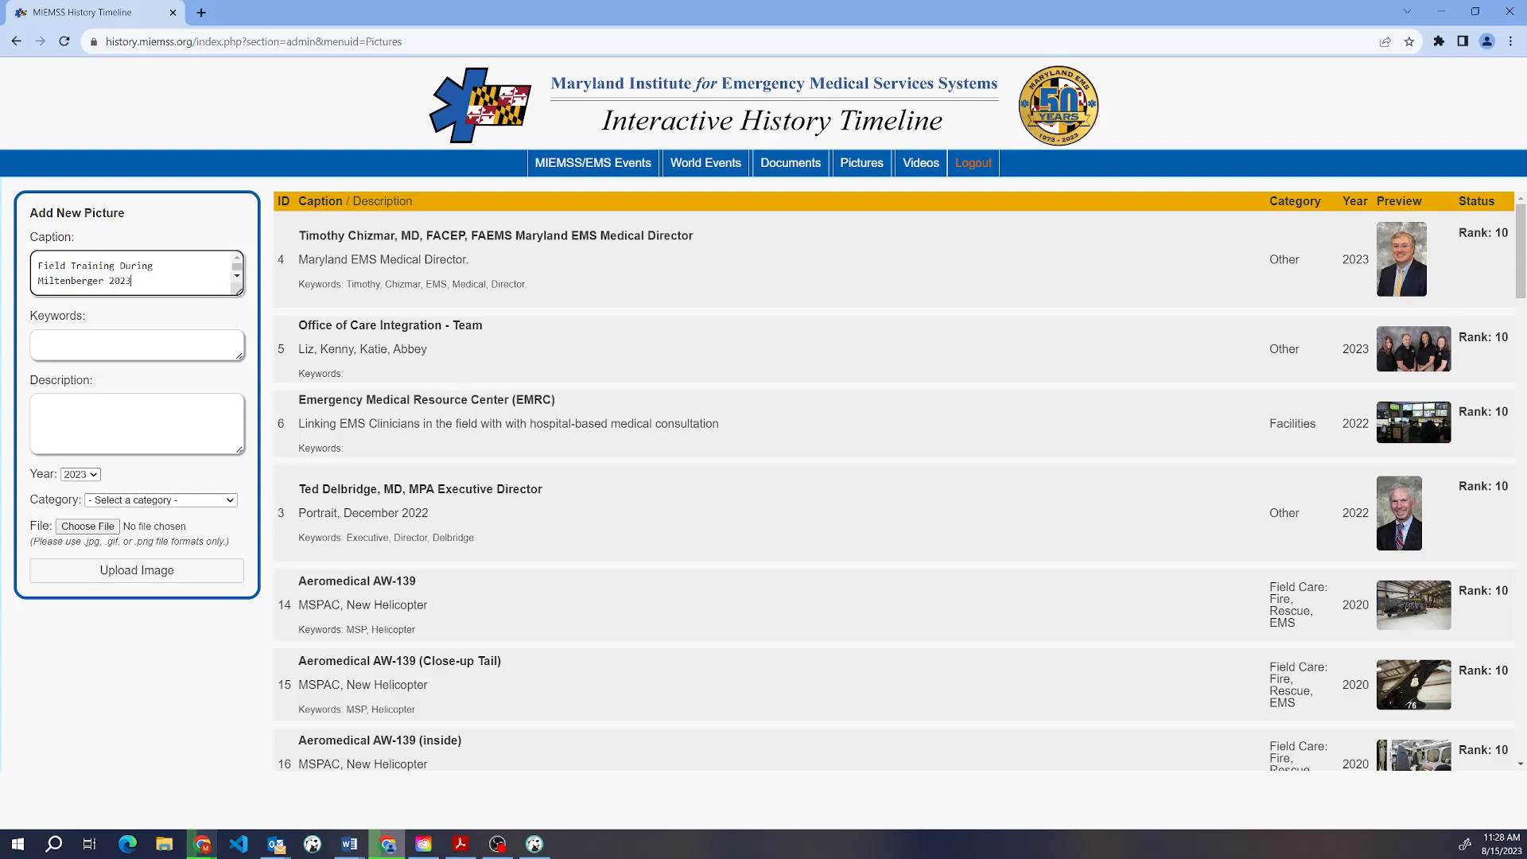
pyautogui.hotkey('alt', 'Tab')
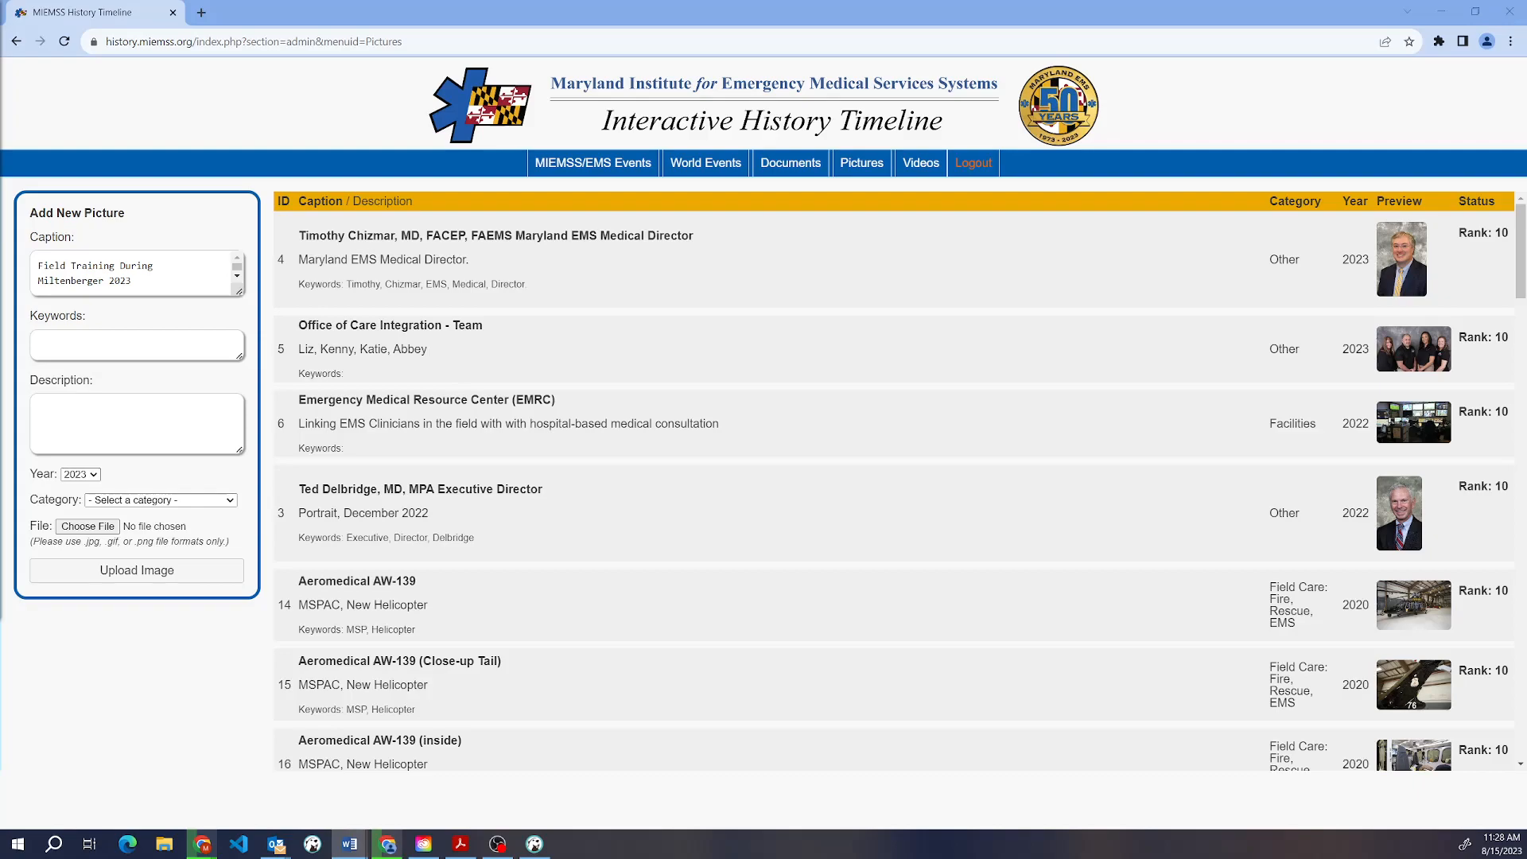
pyautogui.click(82, 438)
pyautogui.hotkey('ctrl', 'v')
pyautogui.scroll(1, 117, 430)
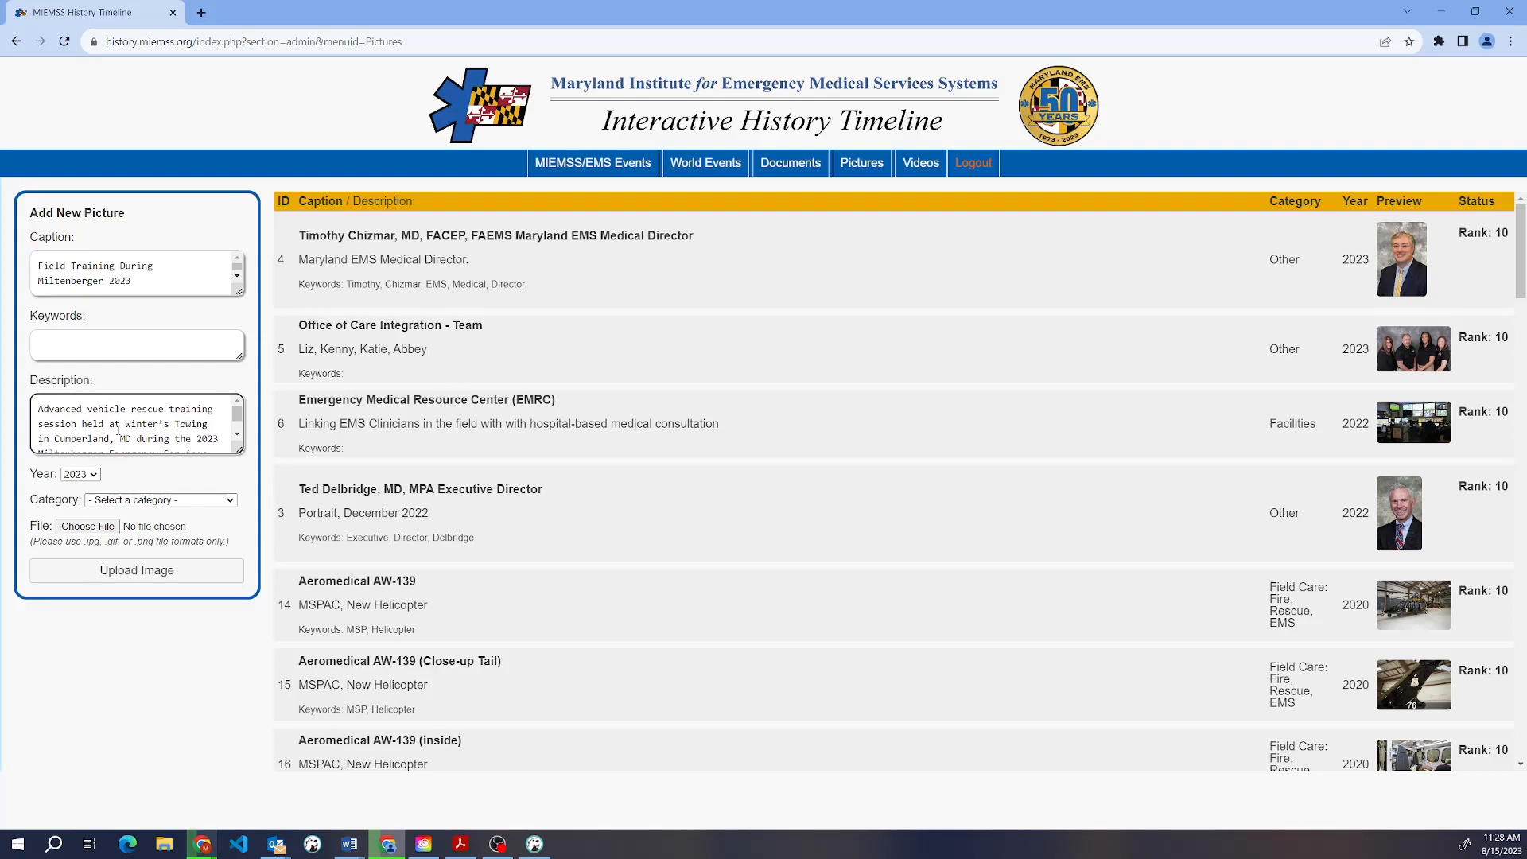
pyautogui.scroll(-1, 118, 430)
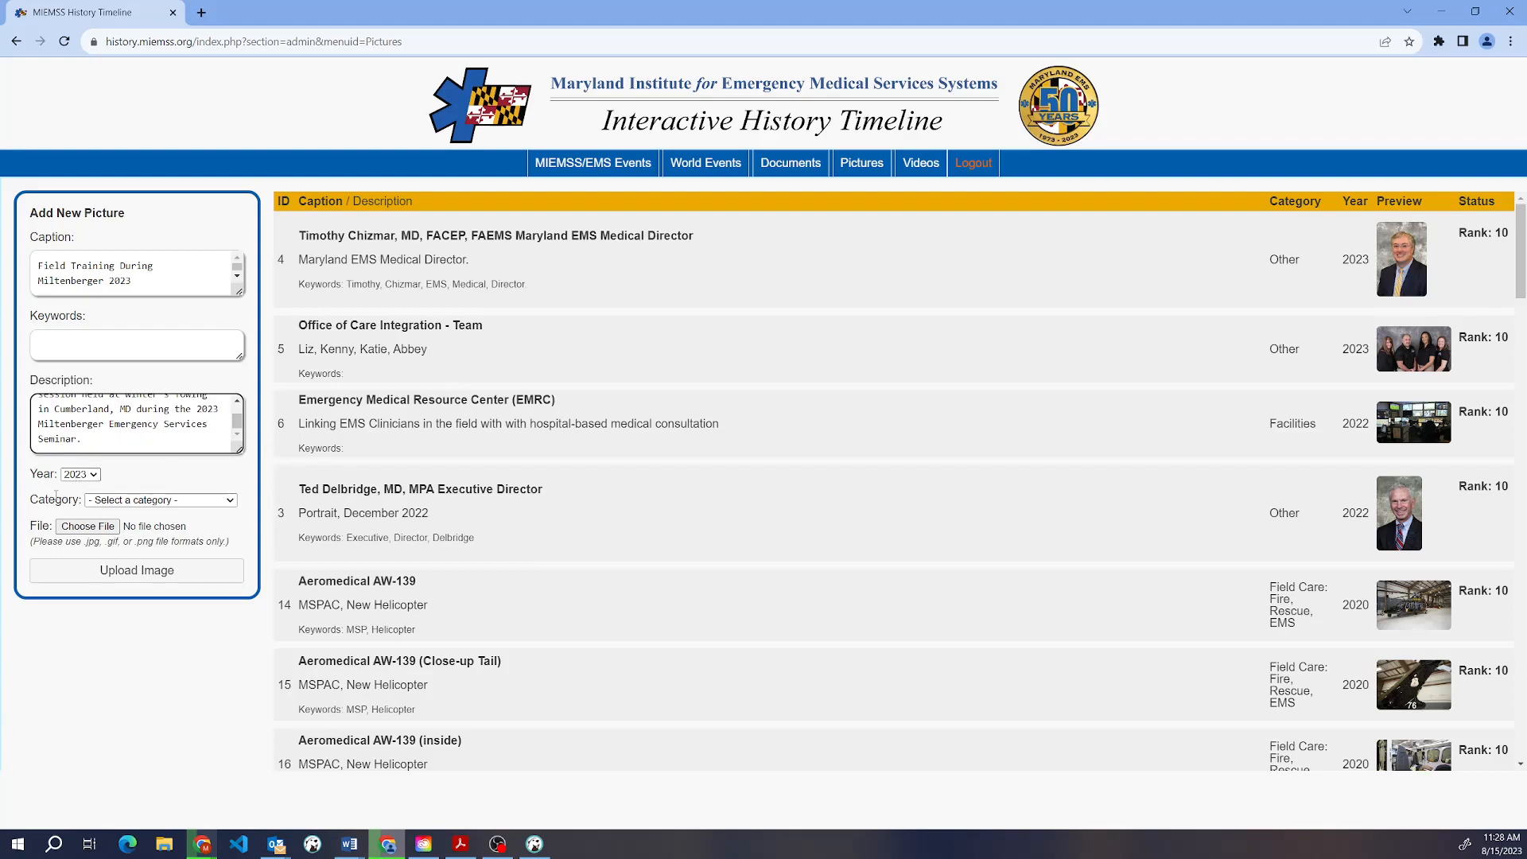
# Step: Add keywords training, field, fire, rescue, miltenberger without blank lines, and set category Conferences
pyautogui.click(90, 479)
pyautogui.click(89, 478)
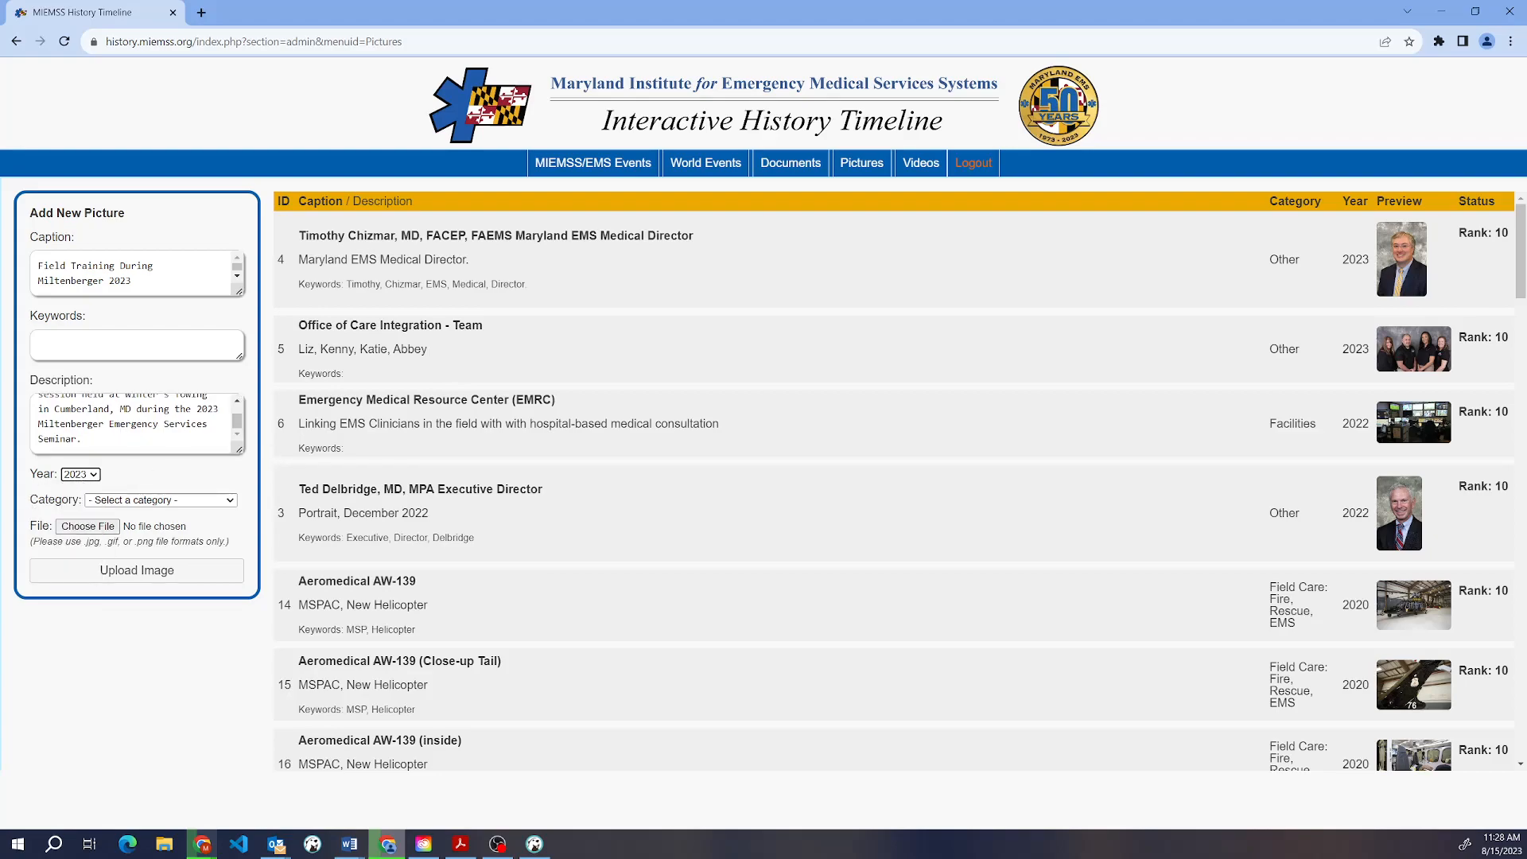
pyautogui.hotkey('alt', 'Tab')
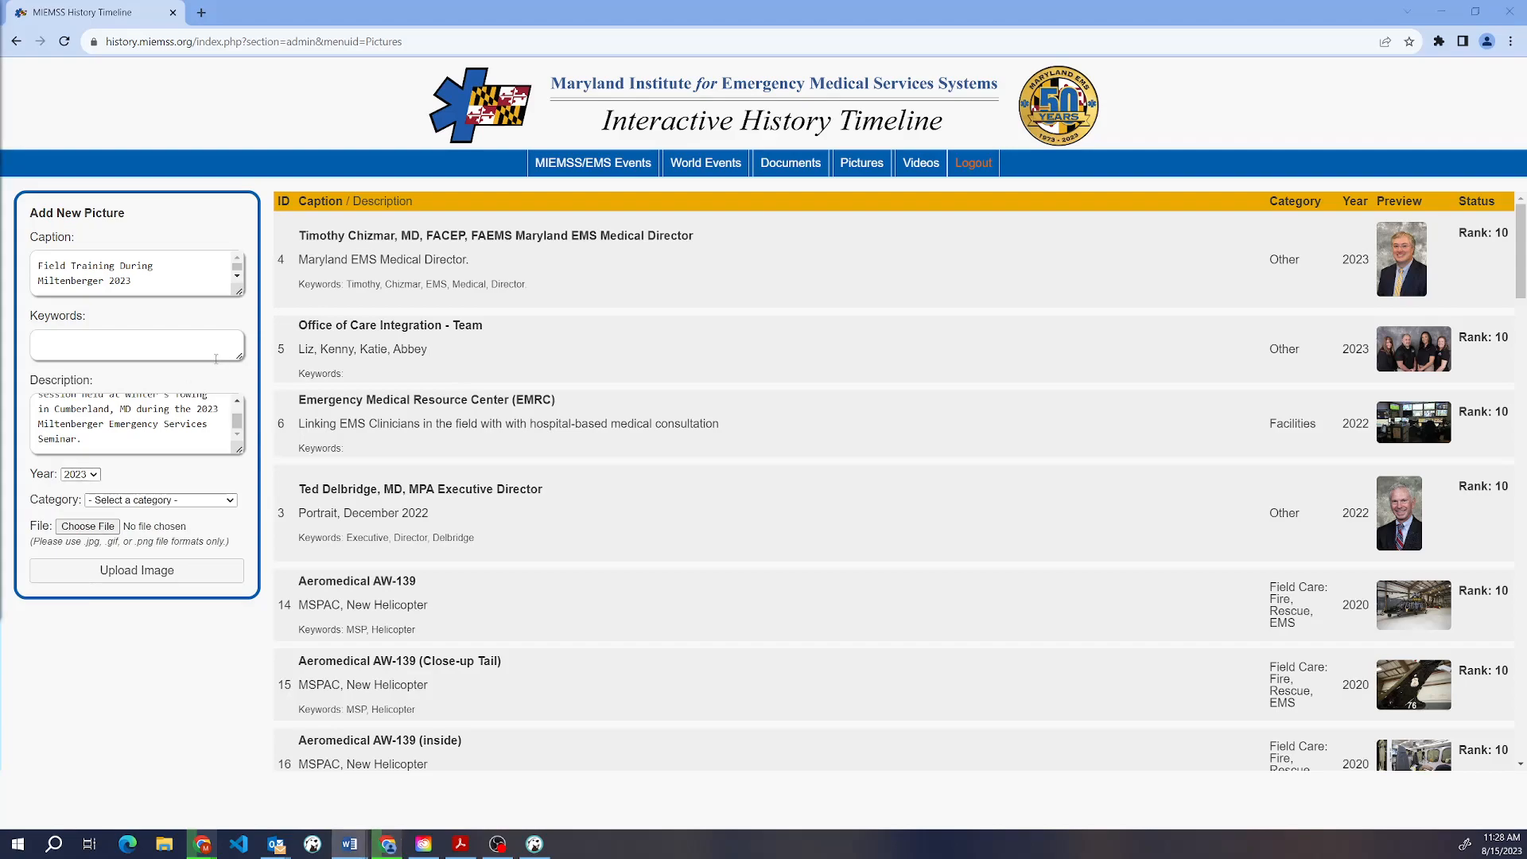
pyautogui.click(91, 347)
pyautogui.write('miltenberger')
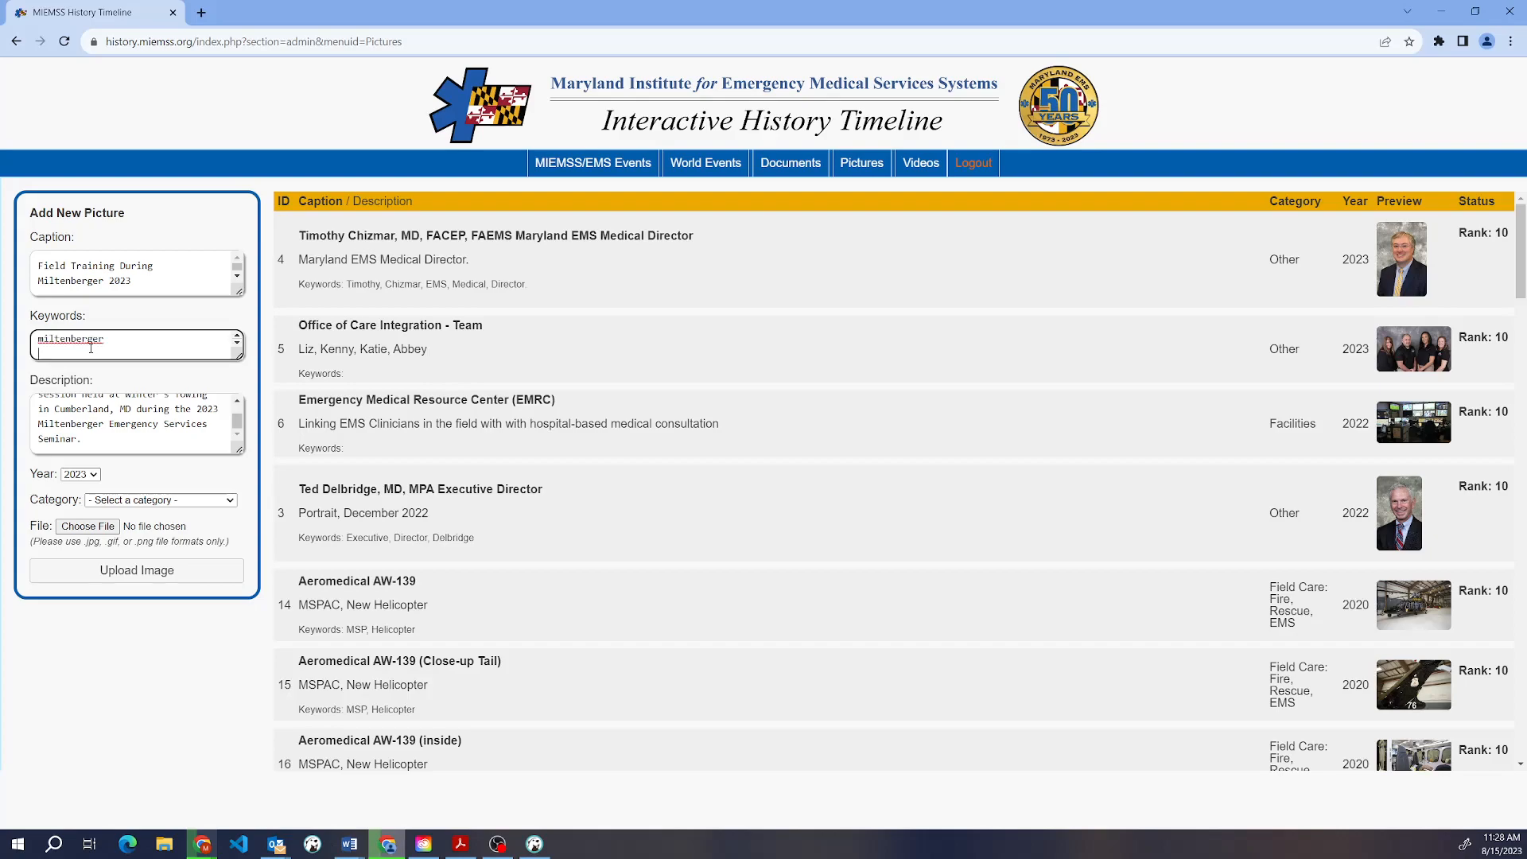
pyautogui.press('BackSpace')
pyautogui.scroll(1, 90, 349)
pyautogui.scroll(-1, 89, 350)
pyautogui.scroll(1, 89, 350)
pyautogui.click(44, 345)
pyautogui.press('Delete')
pyautogui.scroll(-1, 45, 344)
pyautogui.click(87, 499)
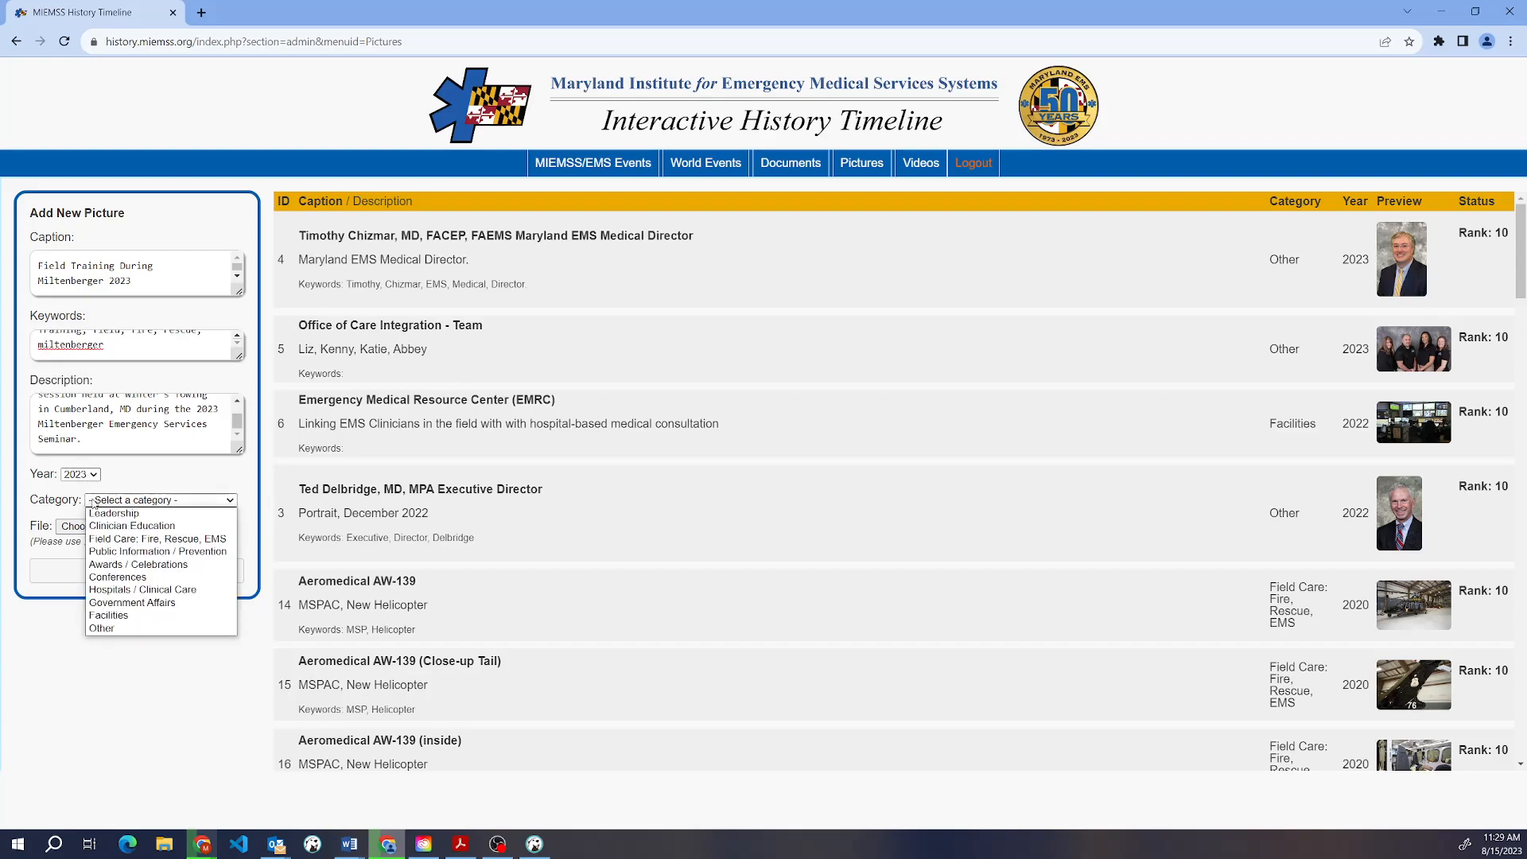
pyautogui.click(113, 581)
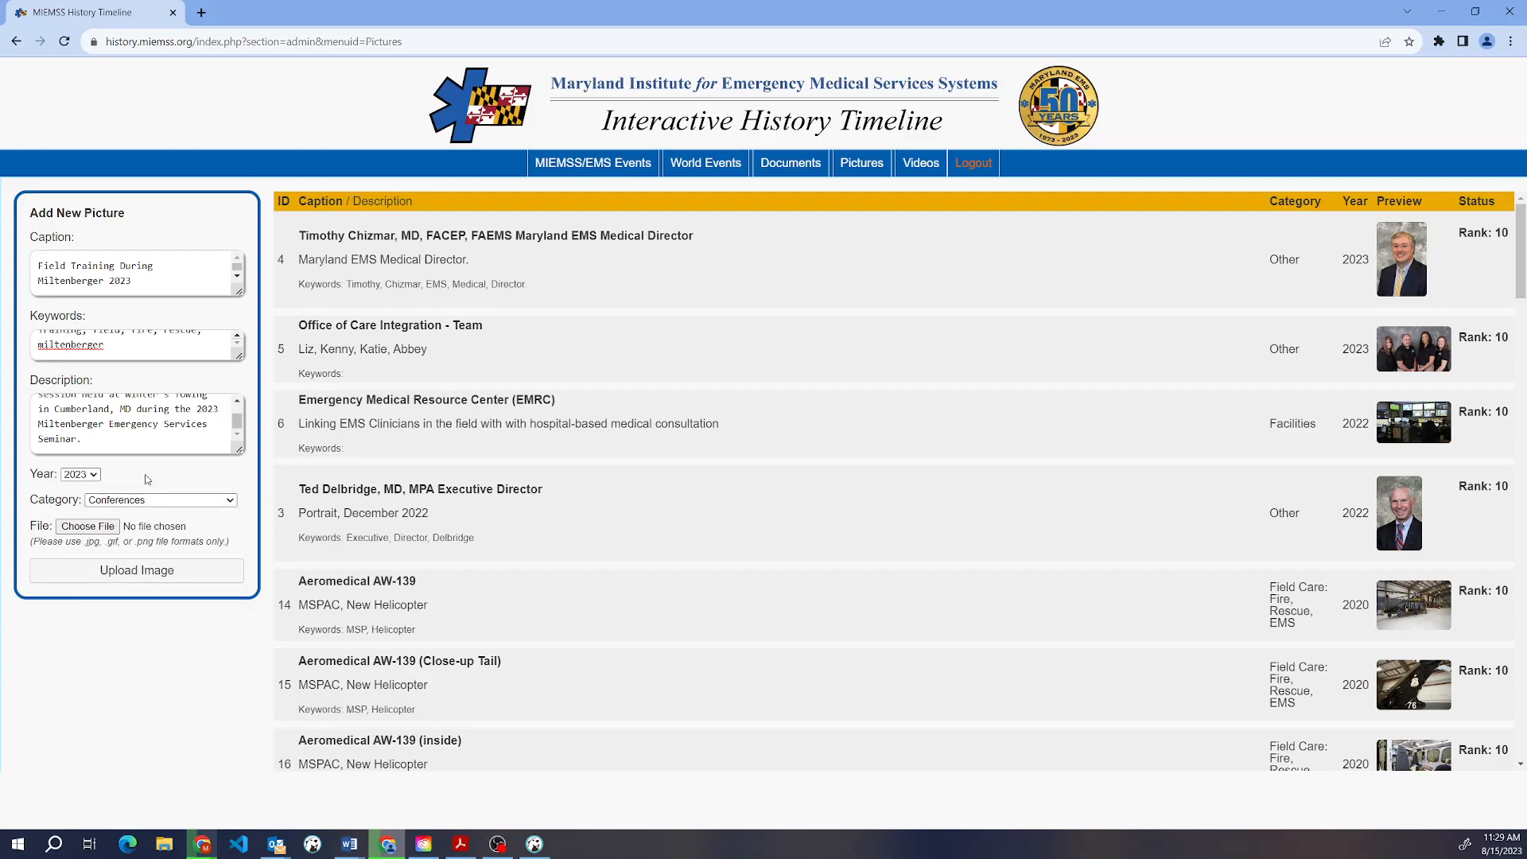
# Step: Attach the Miltengerger_Field_Training-2023 photo and upload it as pending picture entry 42
pyautogui.click(113, 530)
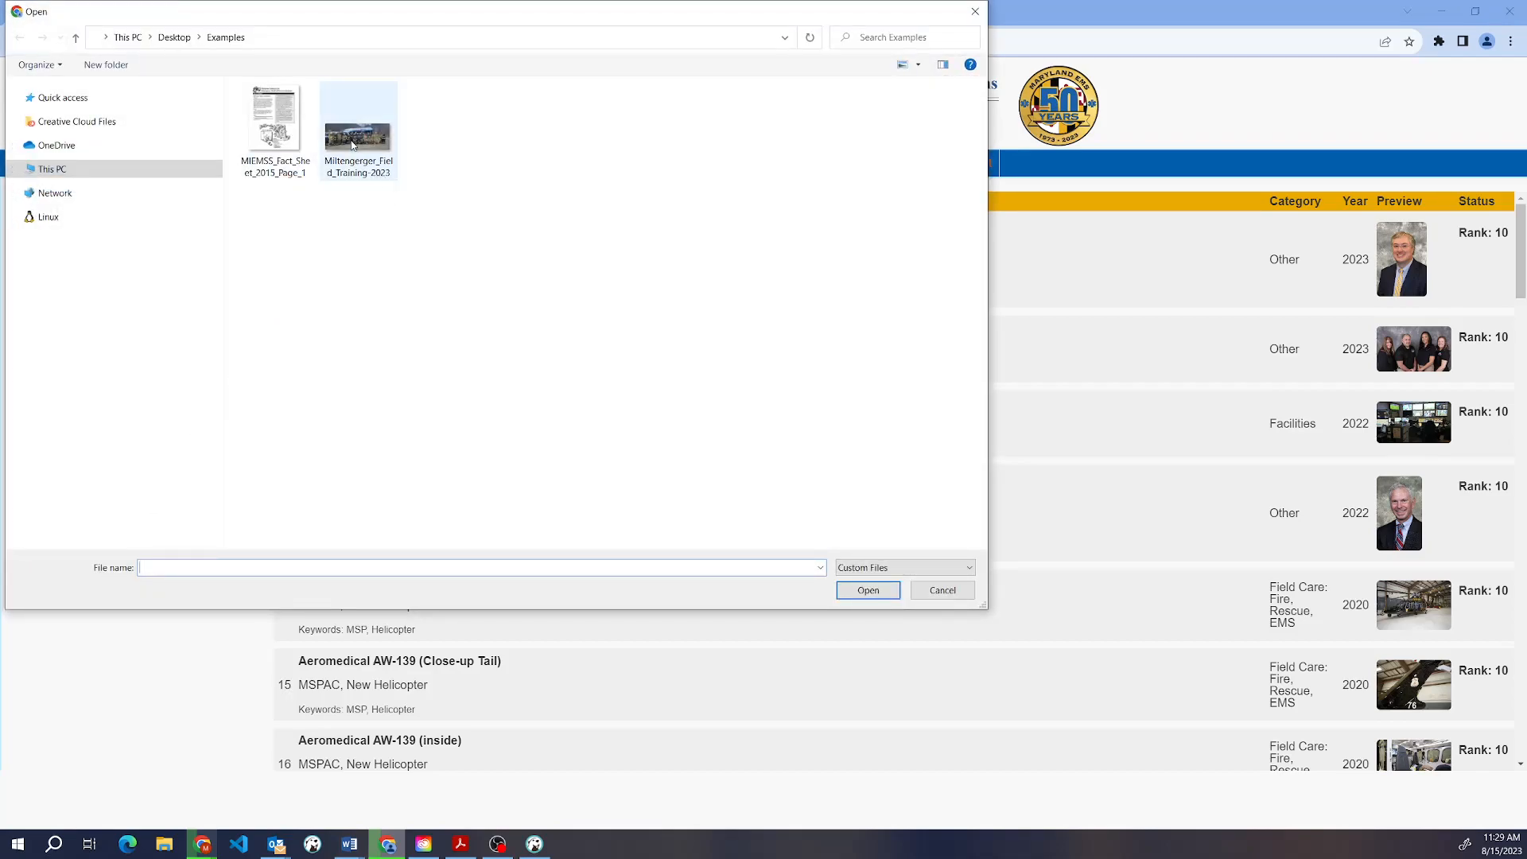
pyautogui.click(353, 143)
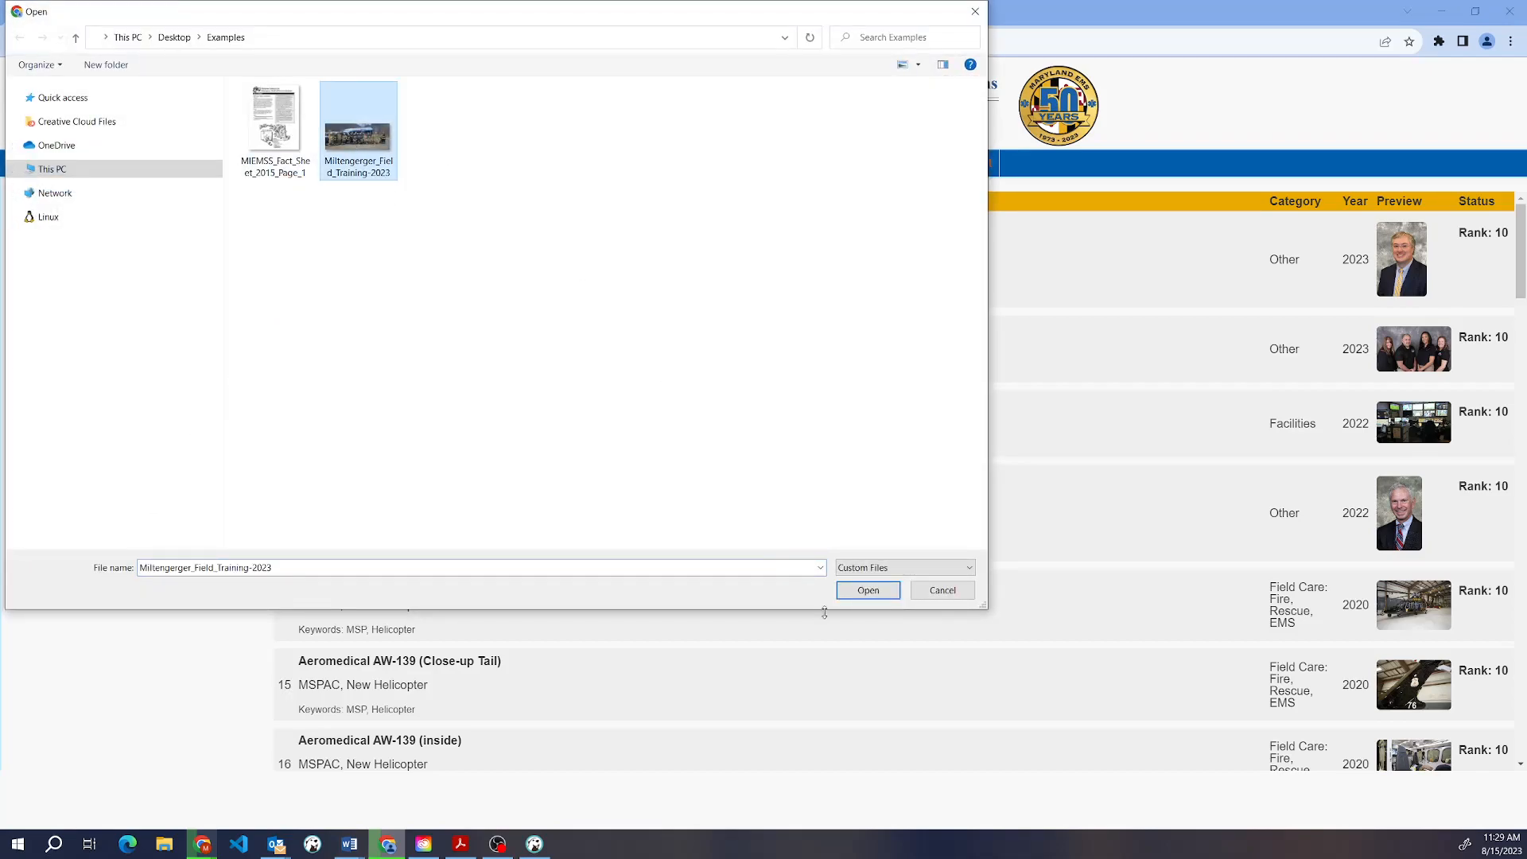
pyautogui.click(869, 590)
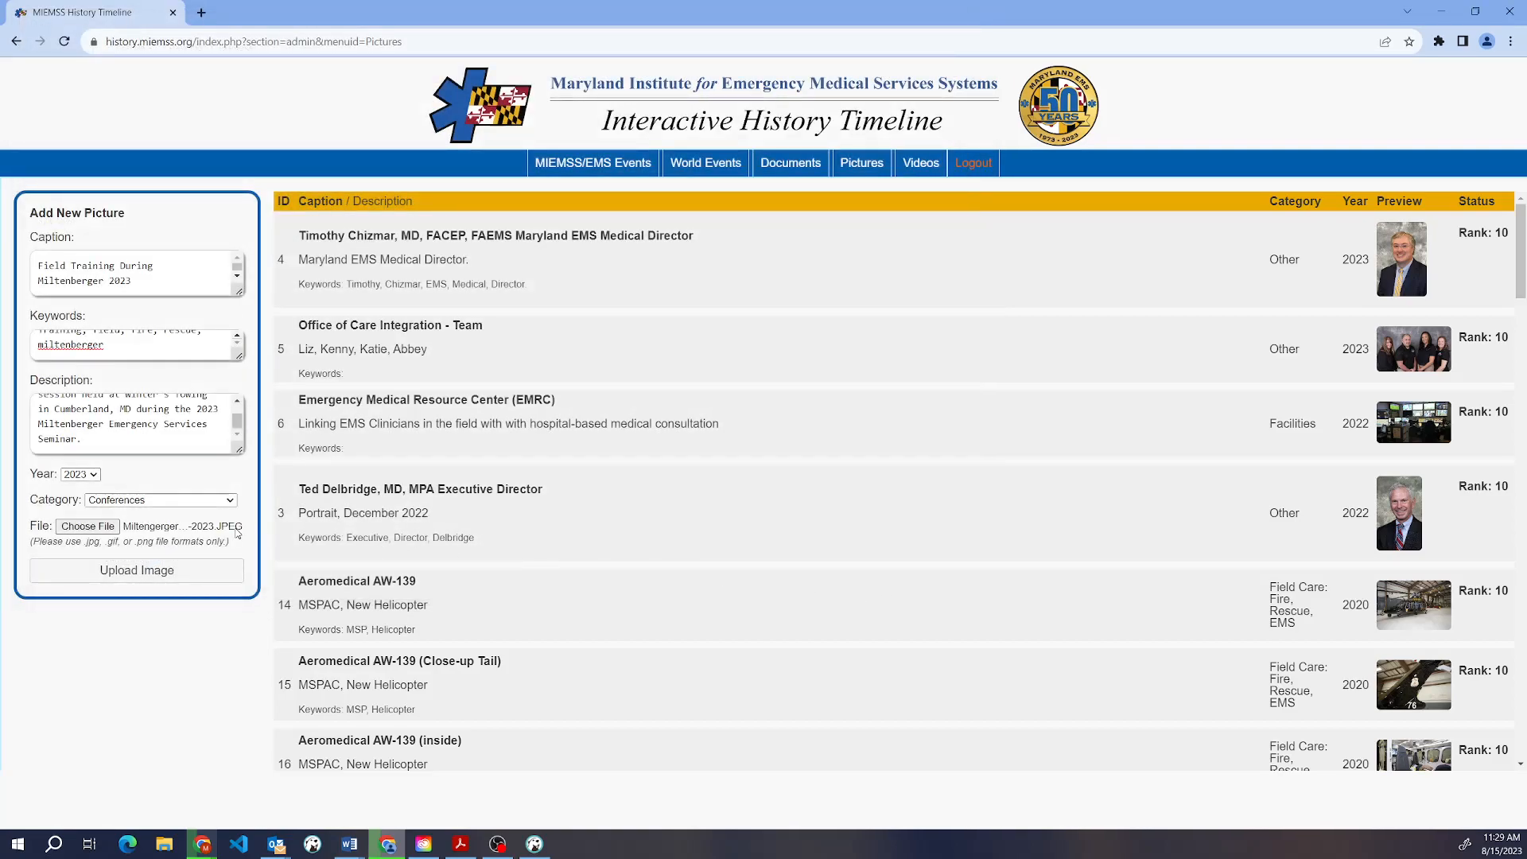
pyautogui.click(138, 570)
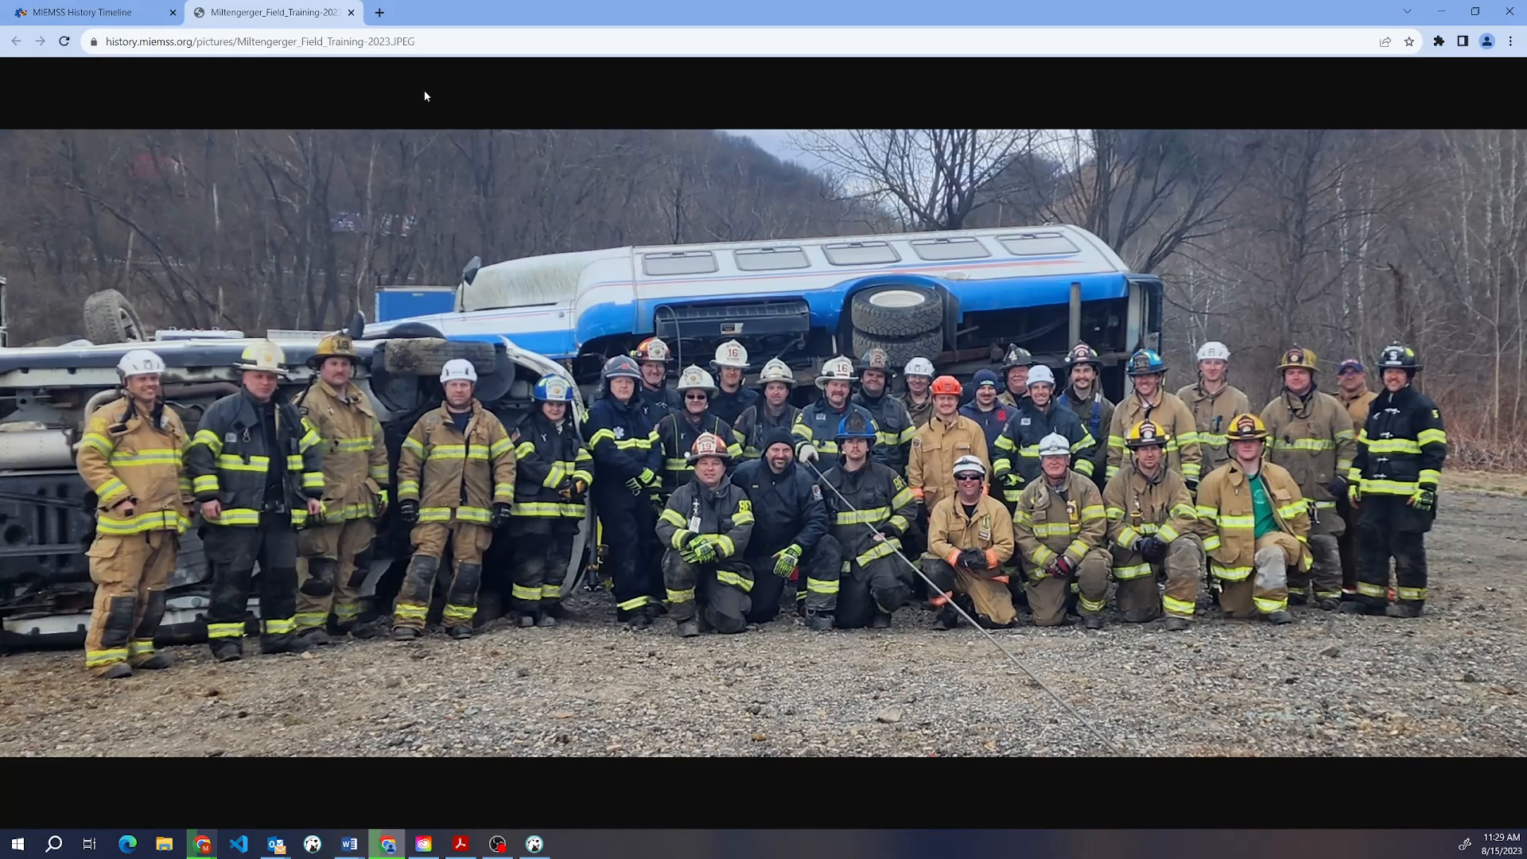
# Step: Close the full-size field-training photo tab and switch to the Videos admin page
pyautogui.click(351, 12)
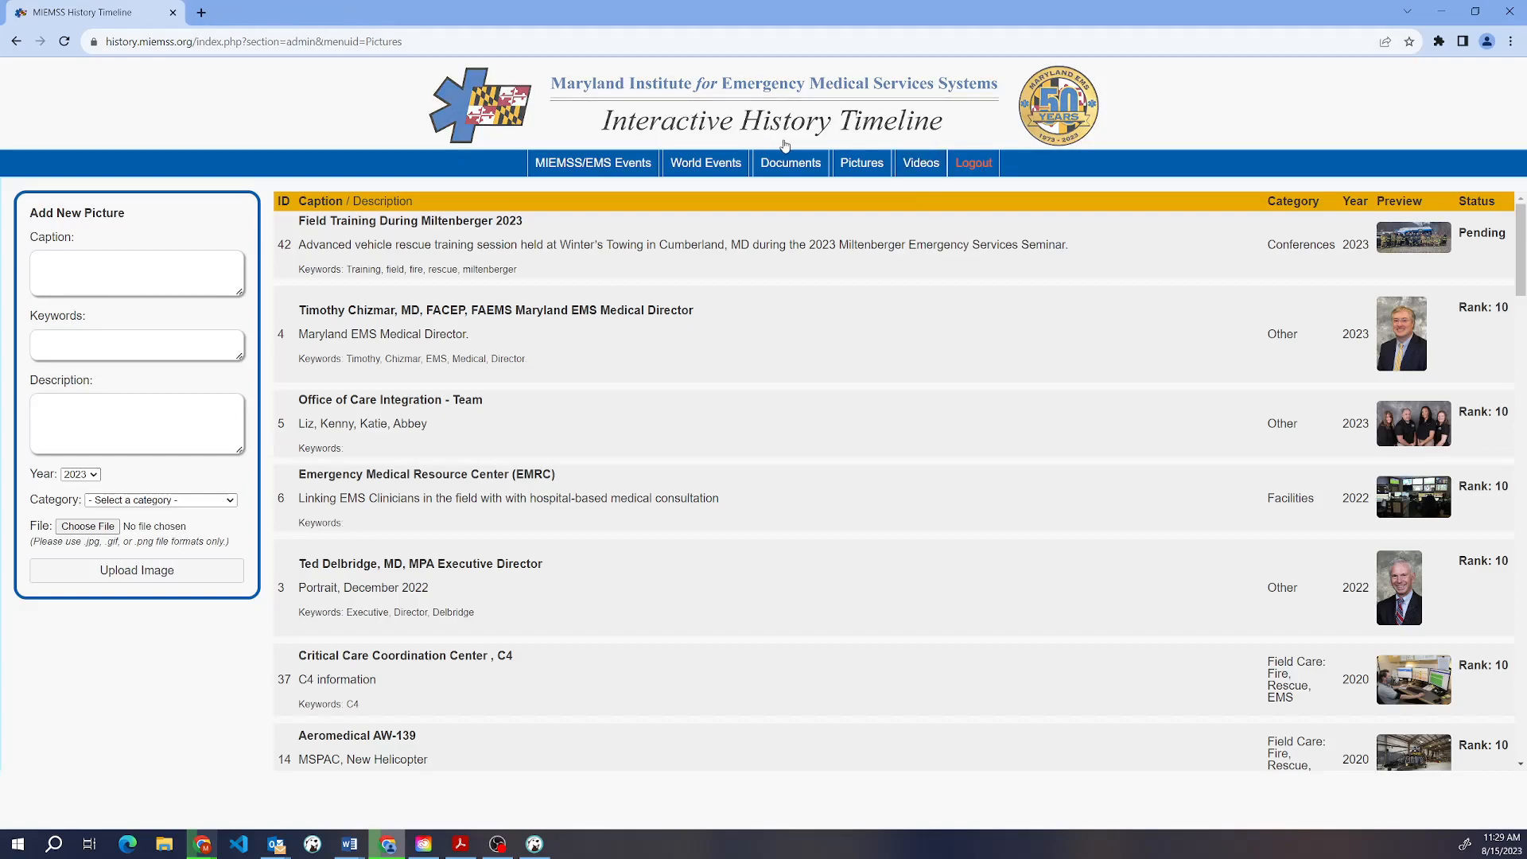
pyautogui.click(913, 167)
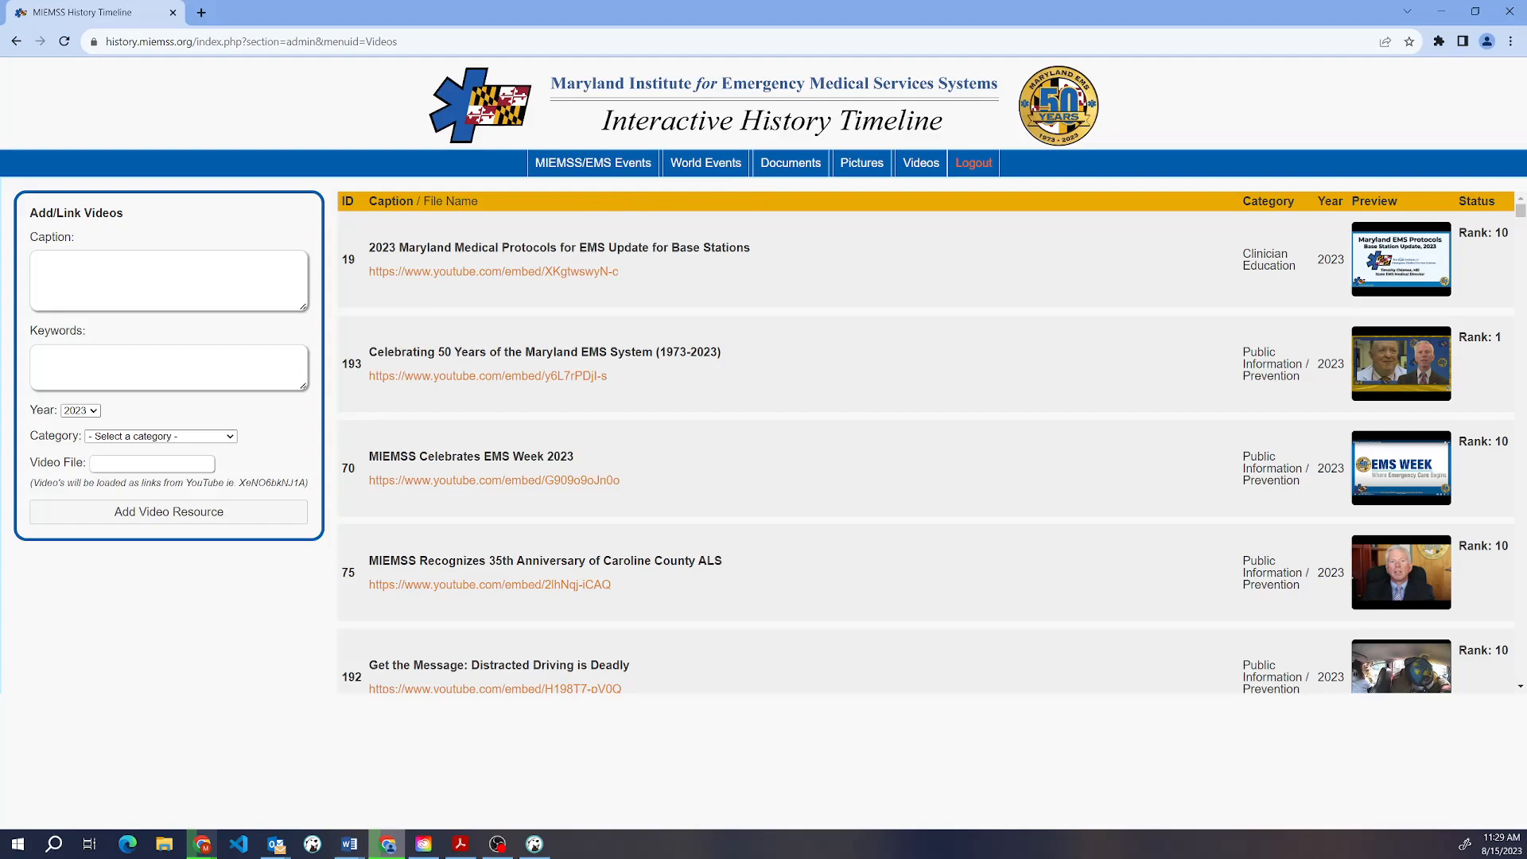
# Step: Load the webinar's youtu.be link in a new browser tab and pause the video
pyautogui.hotkey('alt', 'Tab')
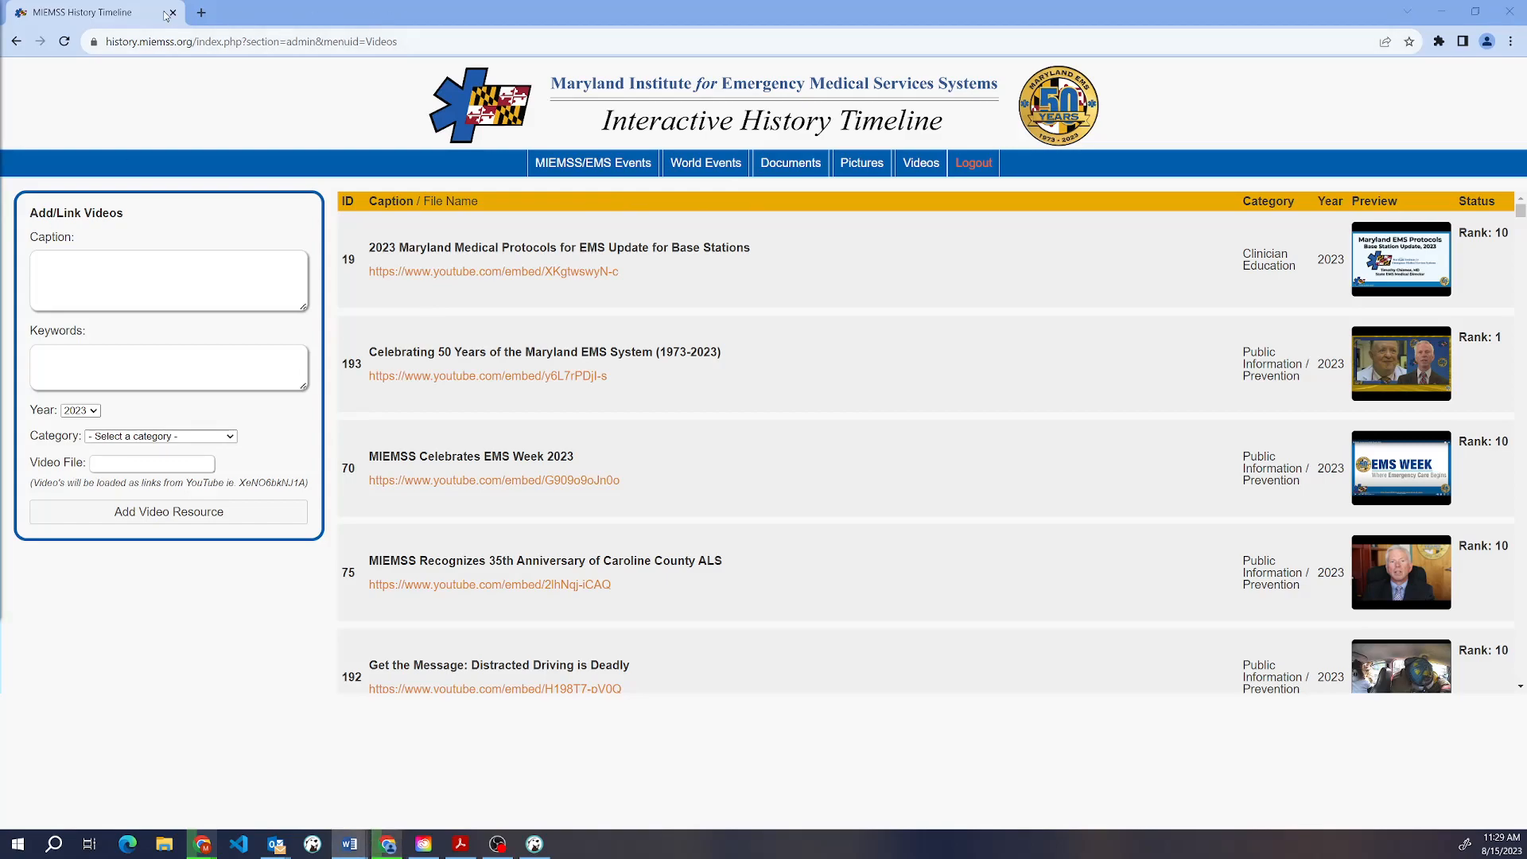
pyautogui.click(201, 12)
pyautogui.write('https://youtu.be/rFARWNk1nPM')
pyautogui.press('Return')
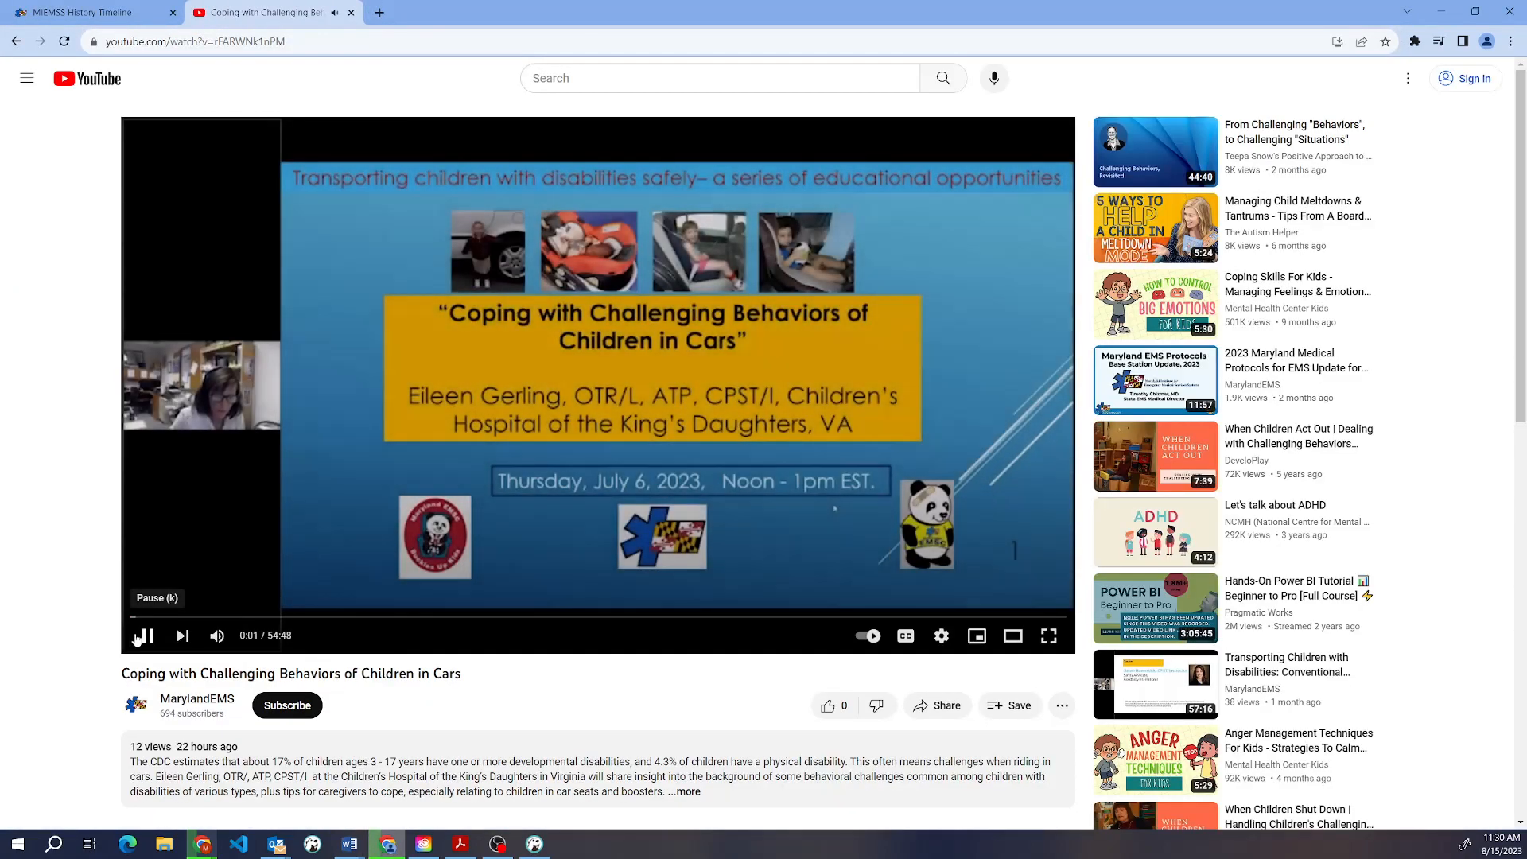
pyautogui.click(144, 636)
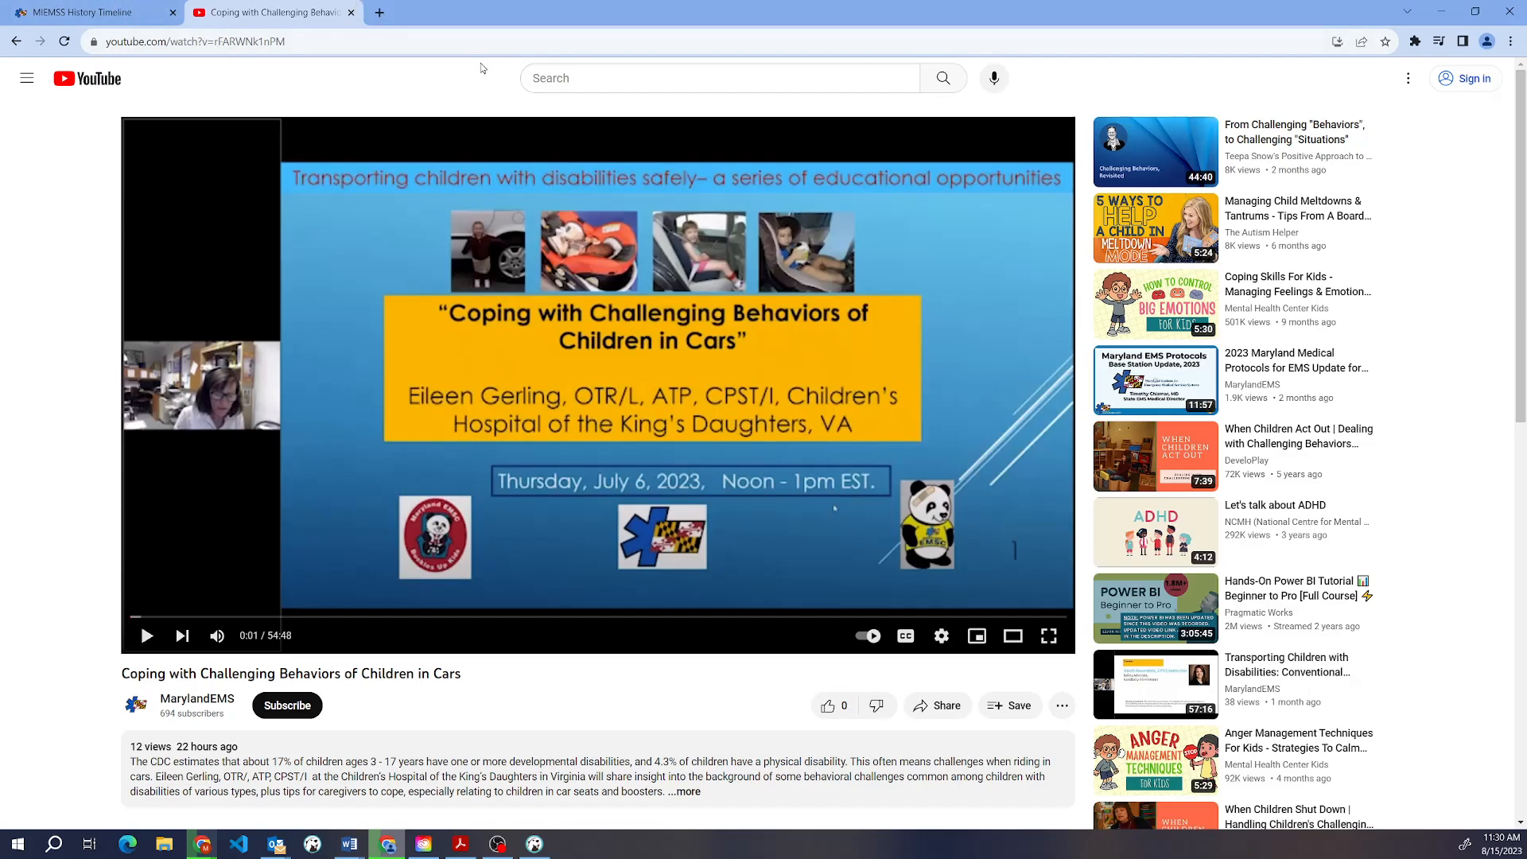
# Step: Copy the video ID rFARWNk1nPM from the Share options into the Video File field
pyautogui.click(213, 44)
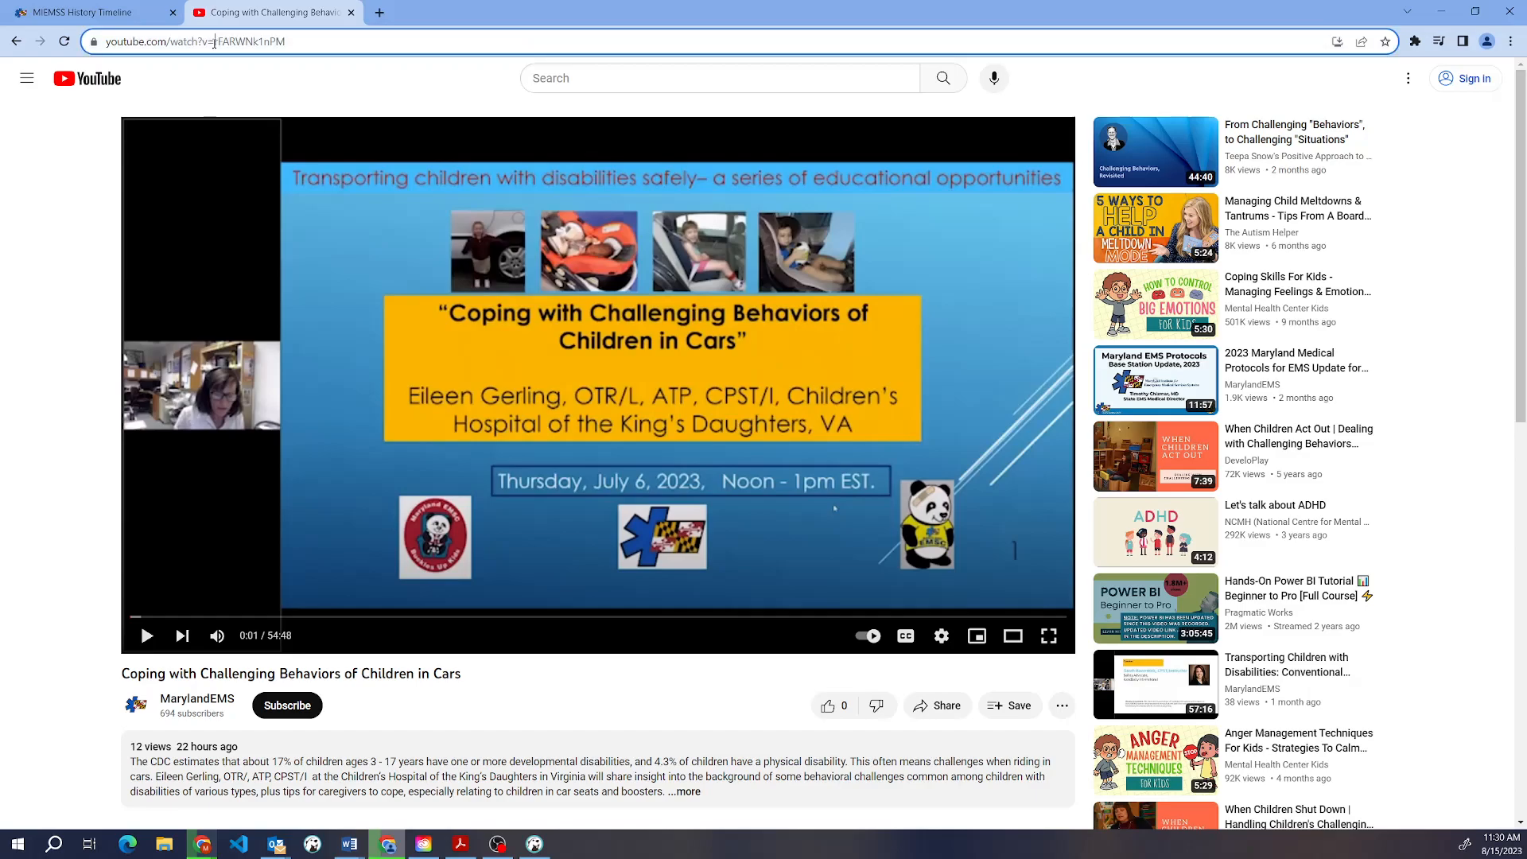
pyautogui.doubleClick(294, 46)
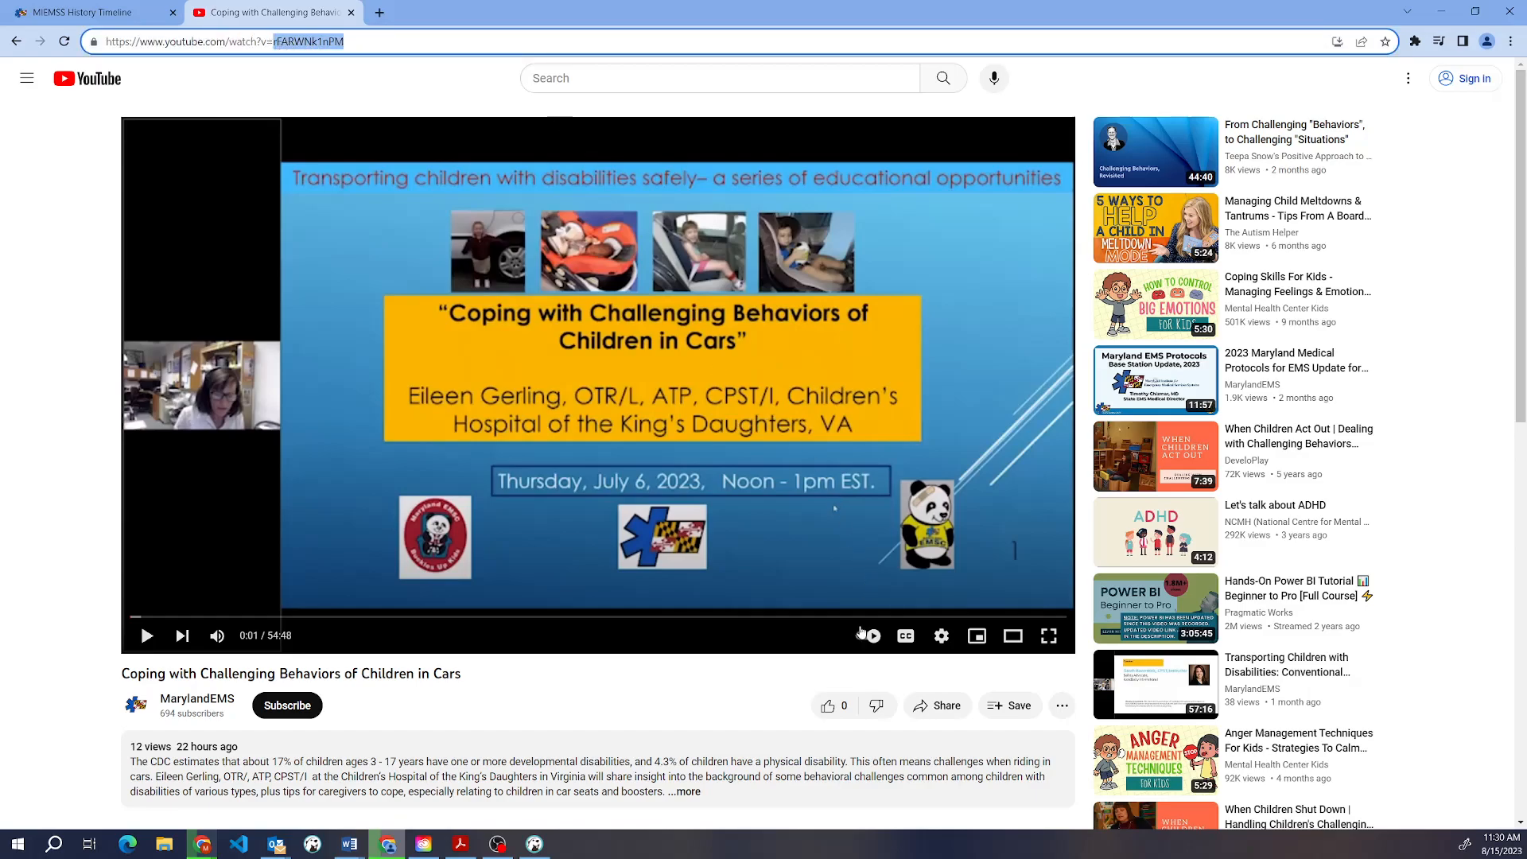
pyautogui.click(959, 720)
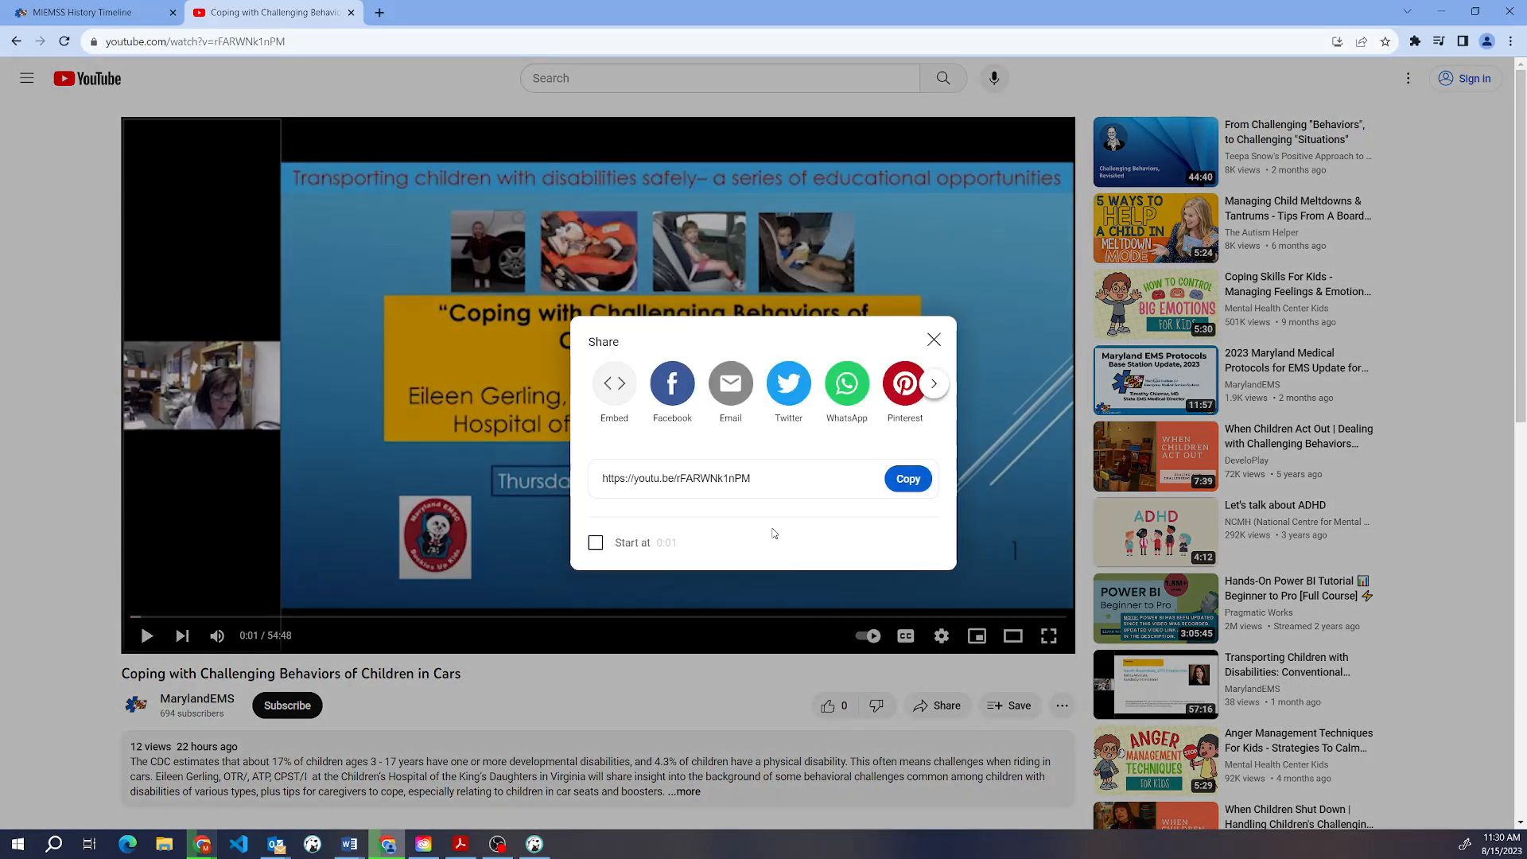
pyautogui.moveTo(677, 482); pyautogui.dragTo(782, 483)
pyautogui.hotkey('ctrl', 'c')
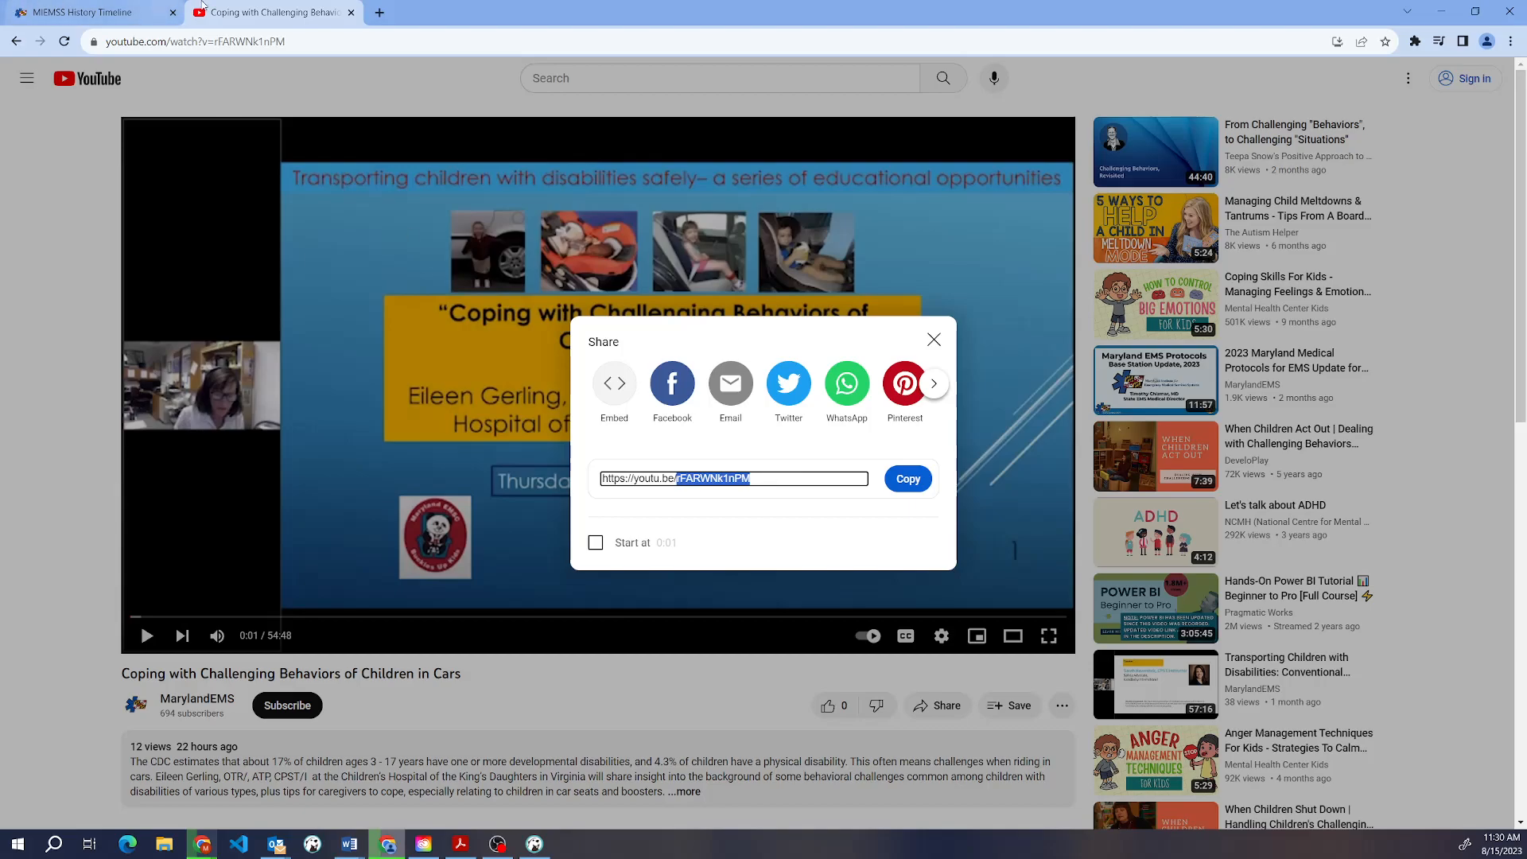
pyautogui.click(121, 22)
pyautogui.click(127, 462)
pyautogui.hotkey('ctrl', 'v')
pyautogui.click(159, 263)
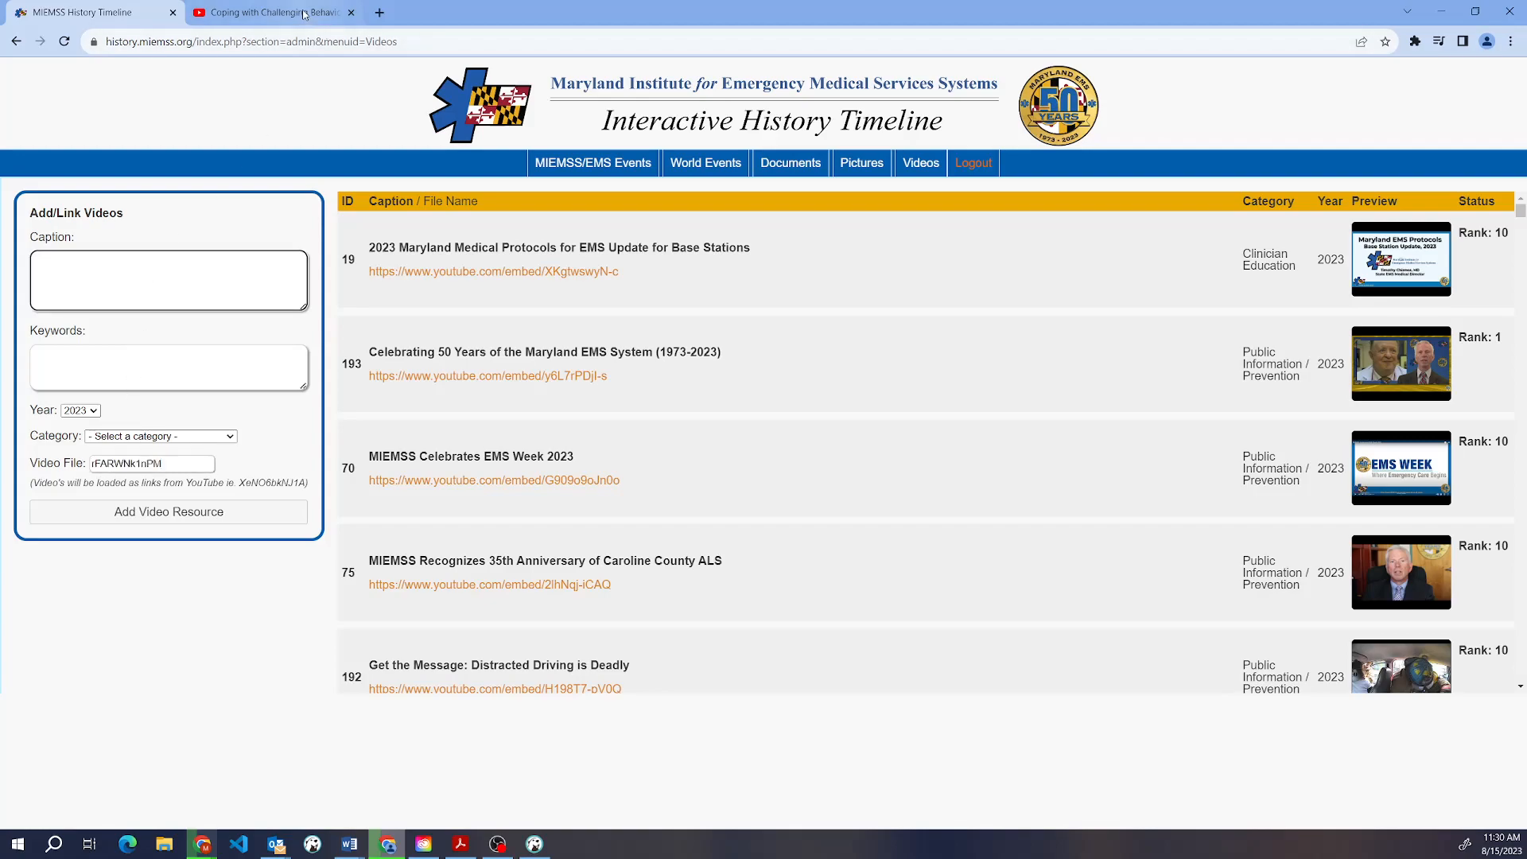
# Step: Copy the YouTube title 'Coping with Challenging Behaviors of Children in Cars' into the Caption field
pyautogui.click(274, 12)
pyautogui.click(934, 341)
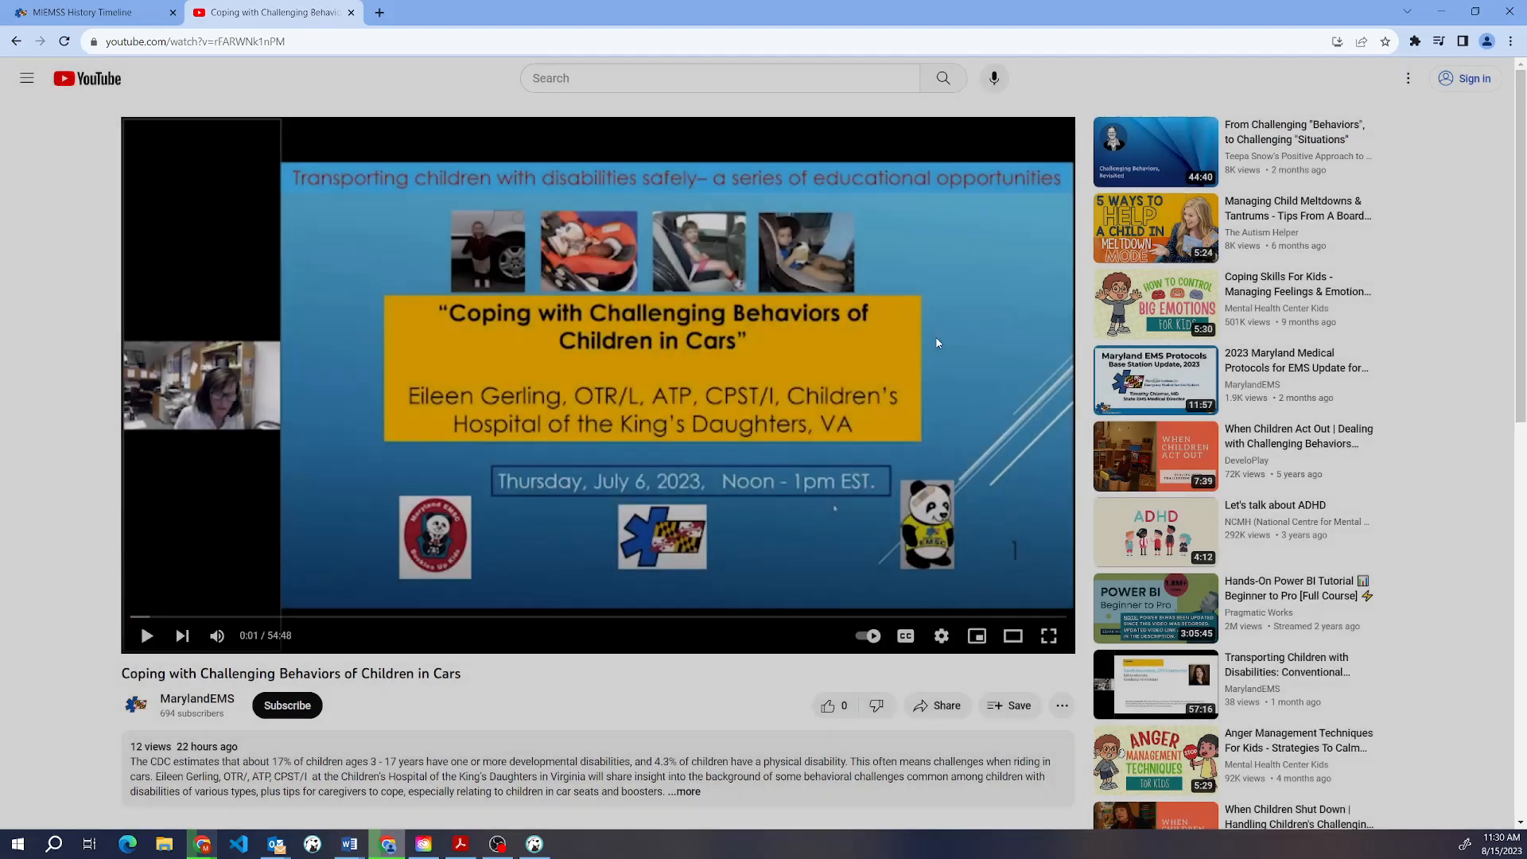
pyautogui.moveTo(466, 677); pyautogui.dragTo(113, 669)
pyautogui.hotkey('ctrl', 'c')
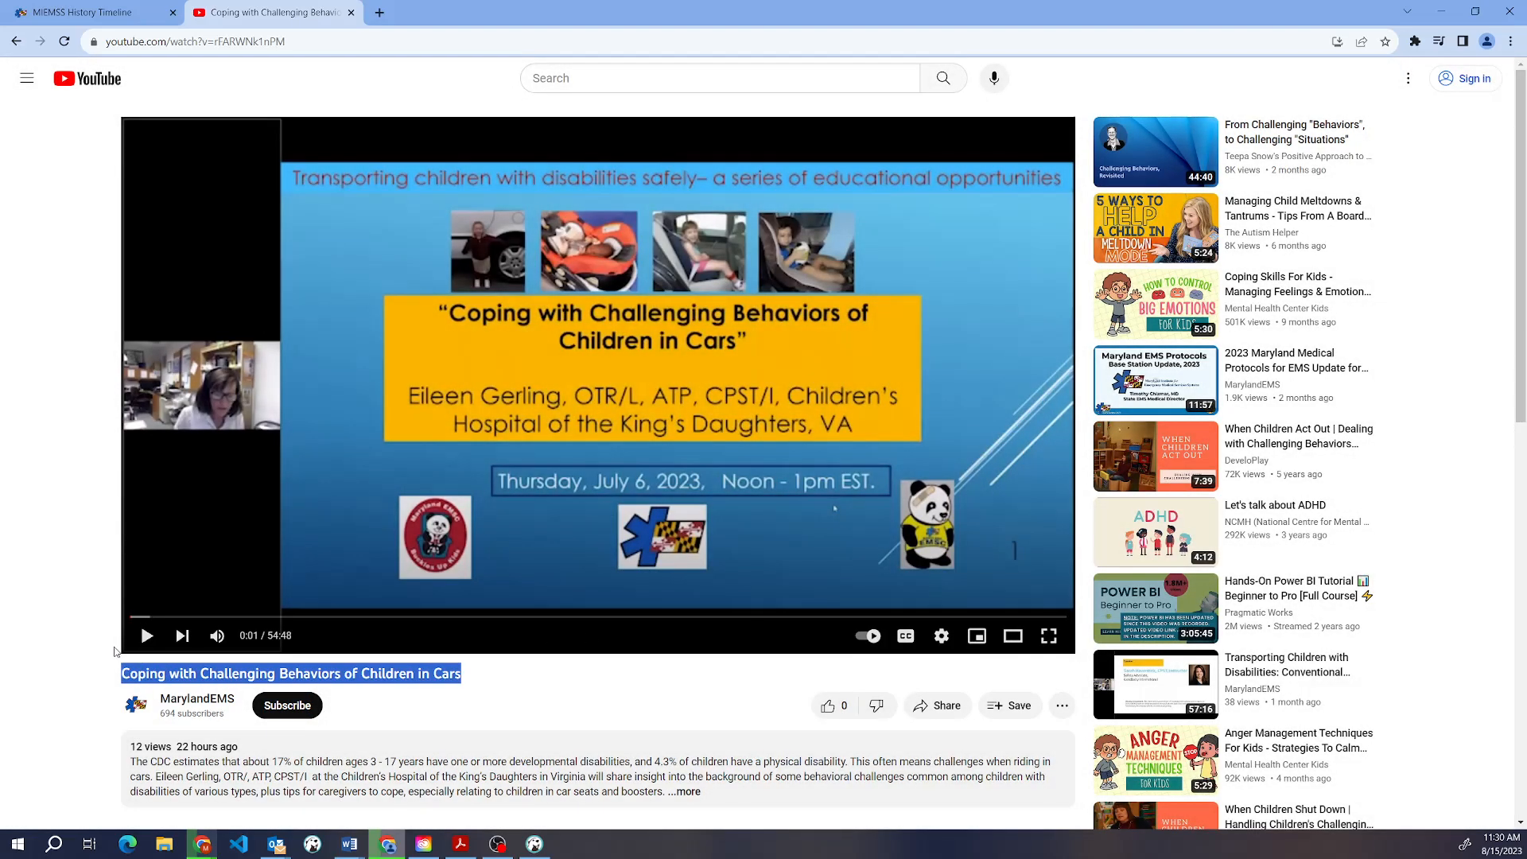
pyautogui.click(79, 19)
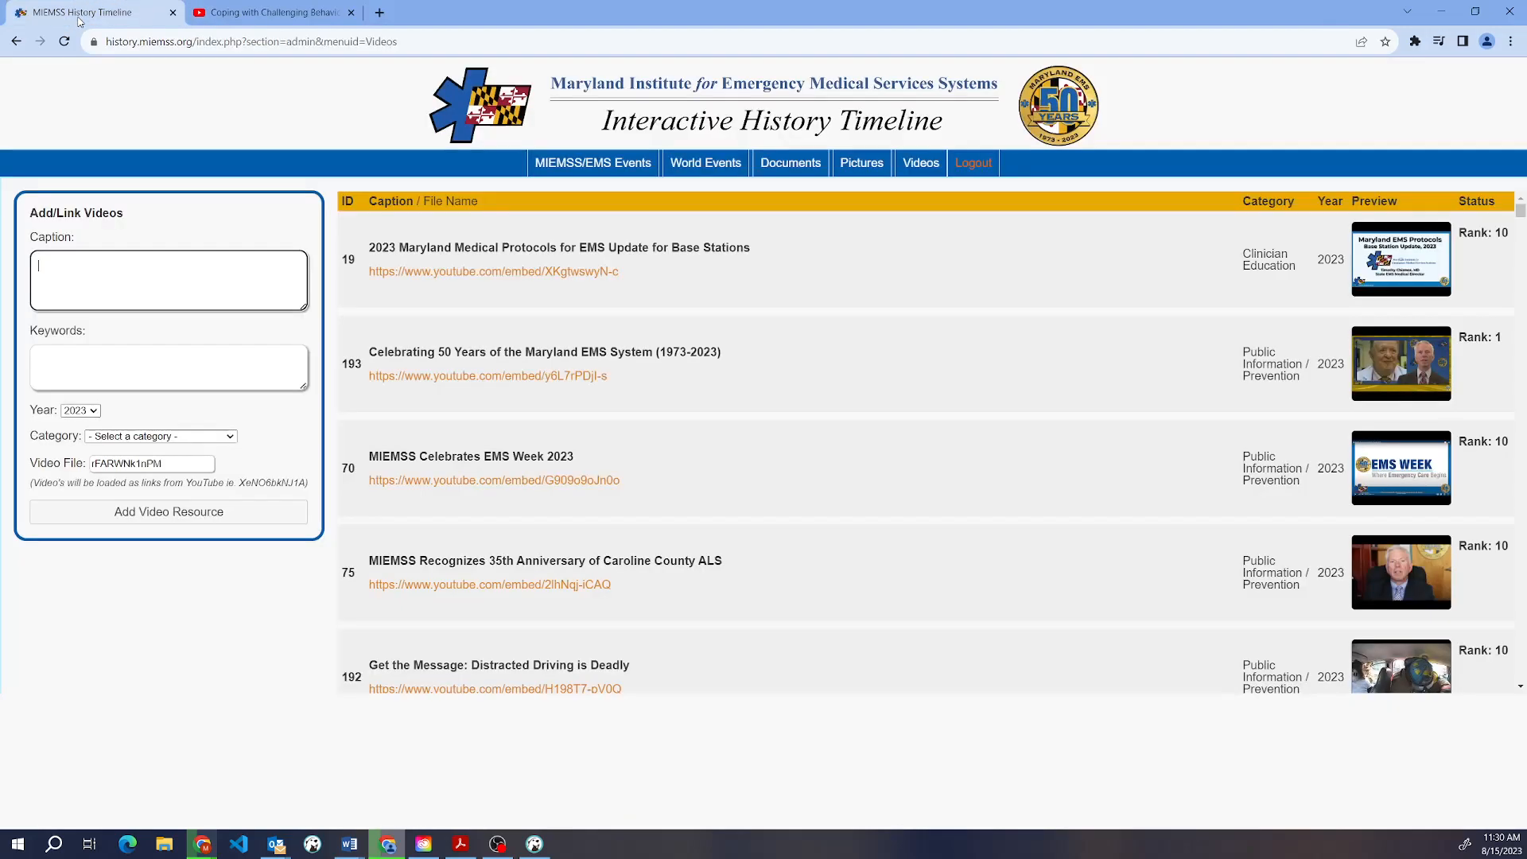
pyautogui.hotkey('ctrl', 'v')
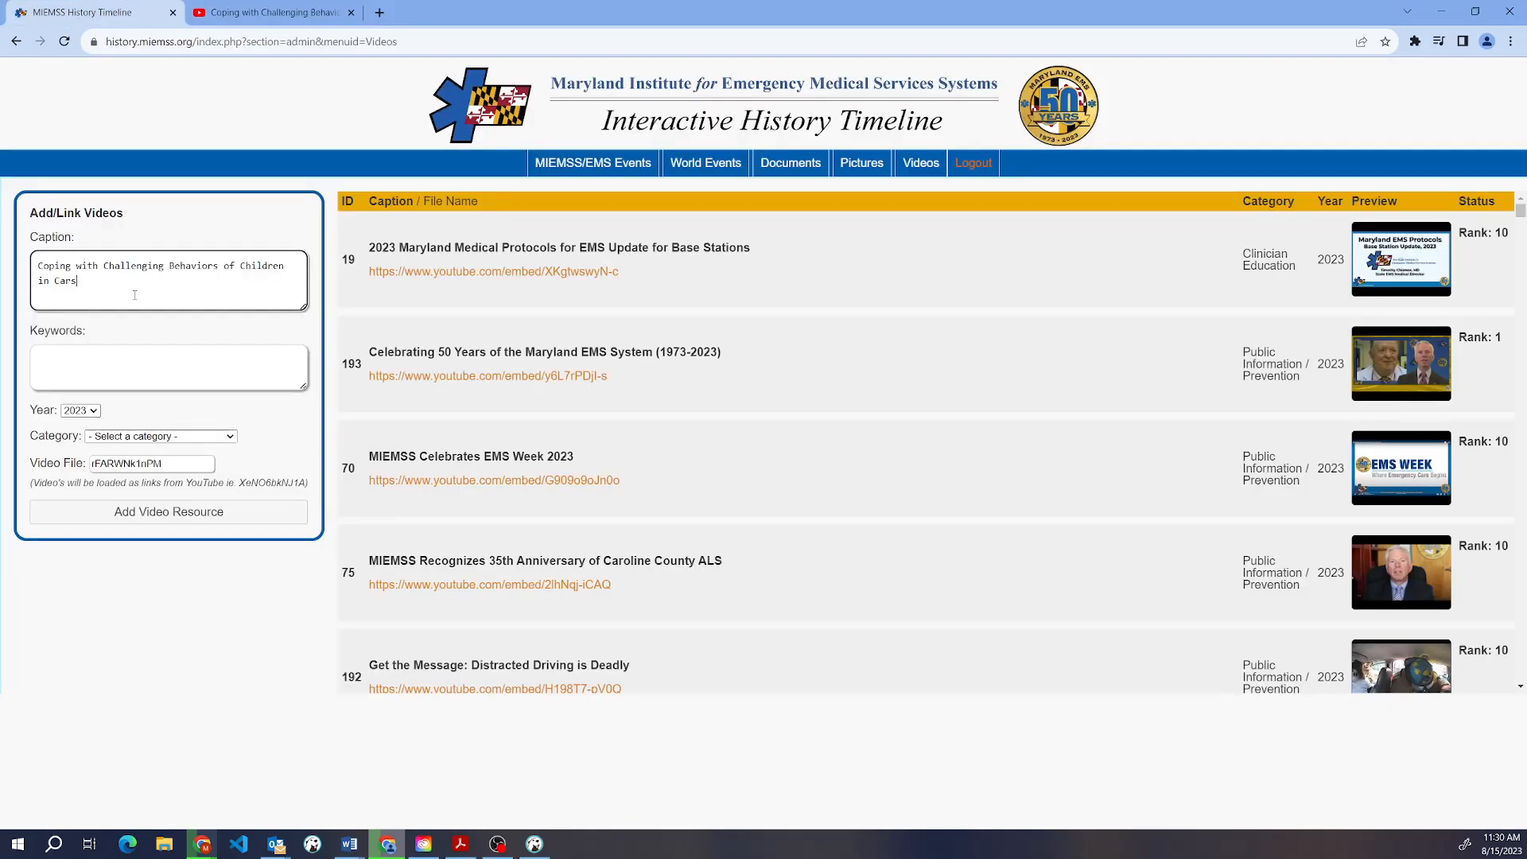
# Step: Set category Clinician Education and keyword 'webinar', then add the video resource as pending entry 194
pyautogui.click(121, 370)
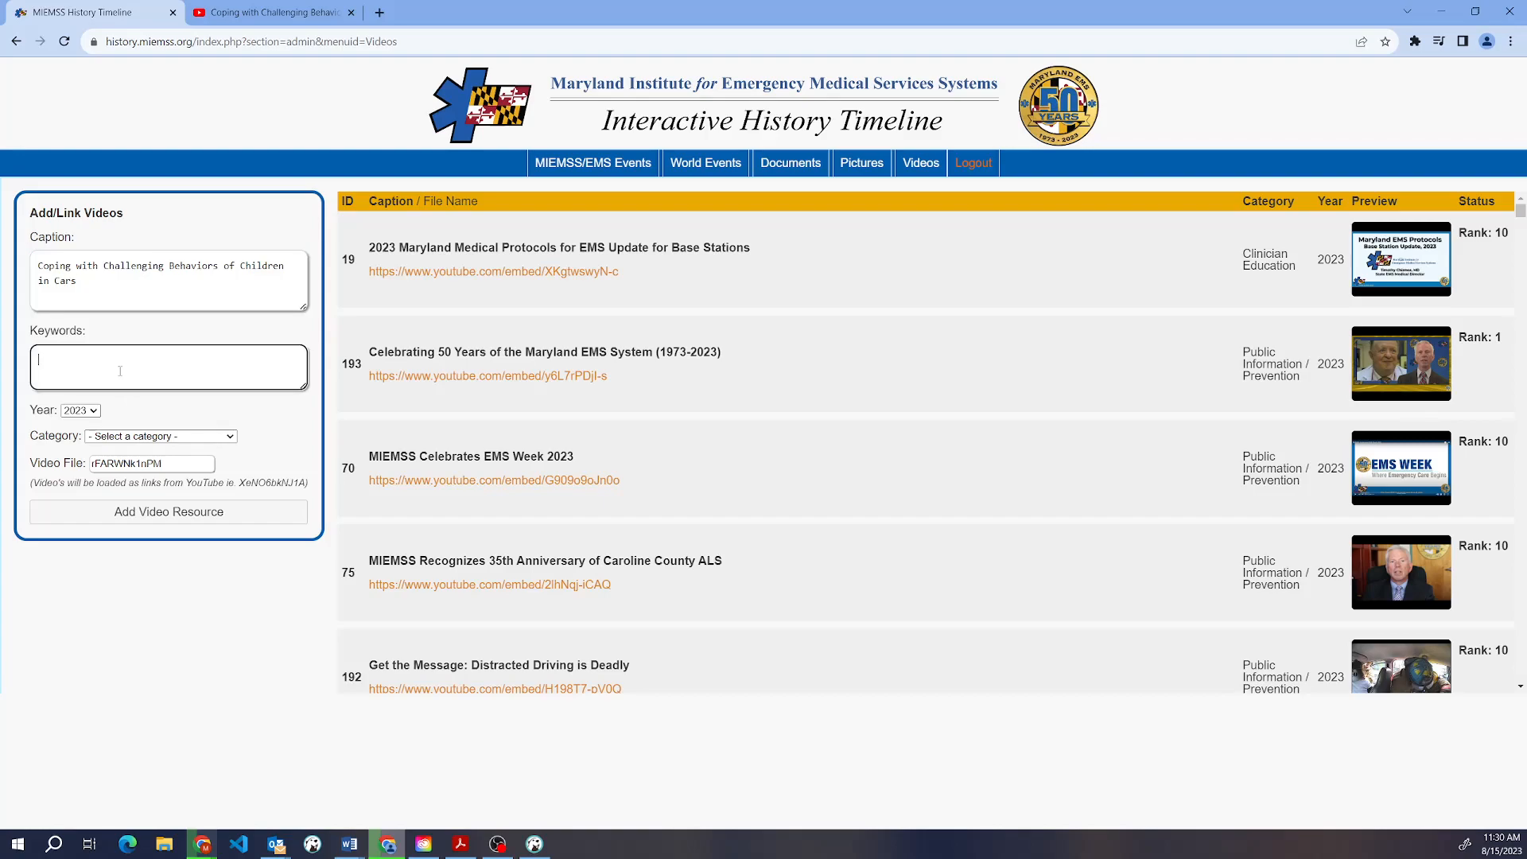
pyautogui.click(133, 437)
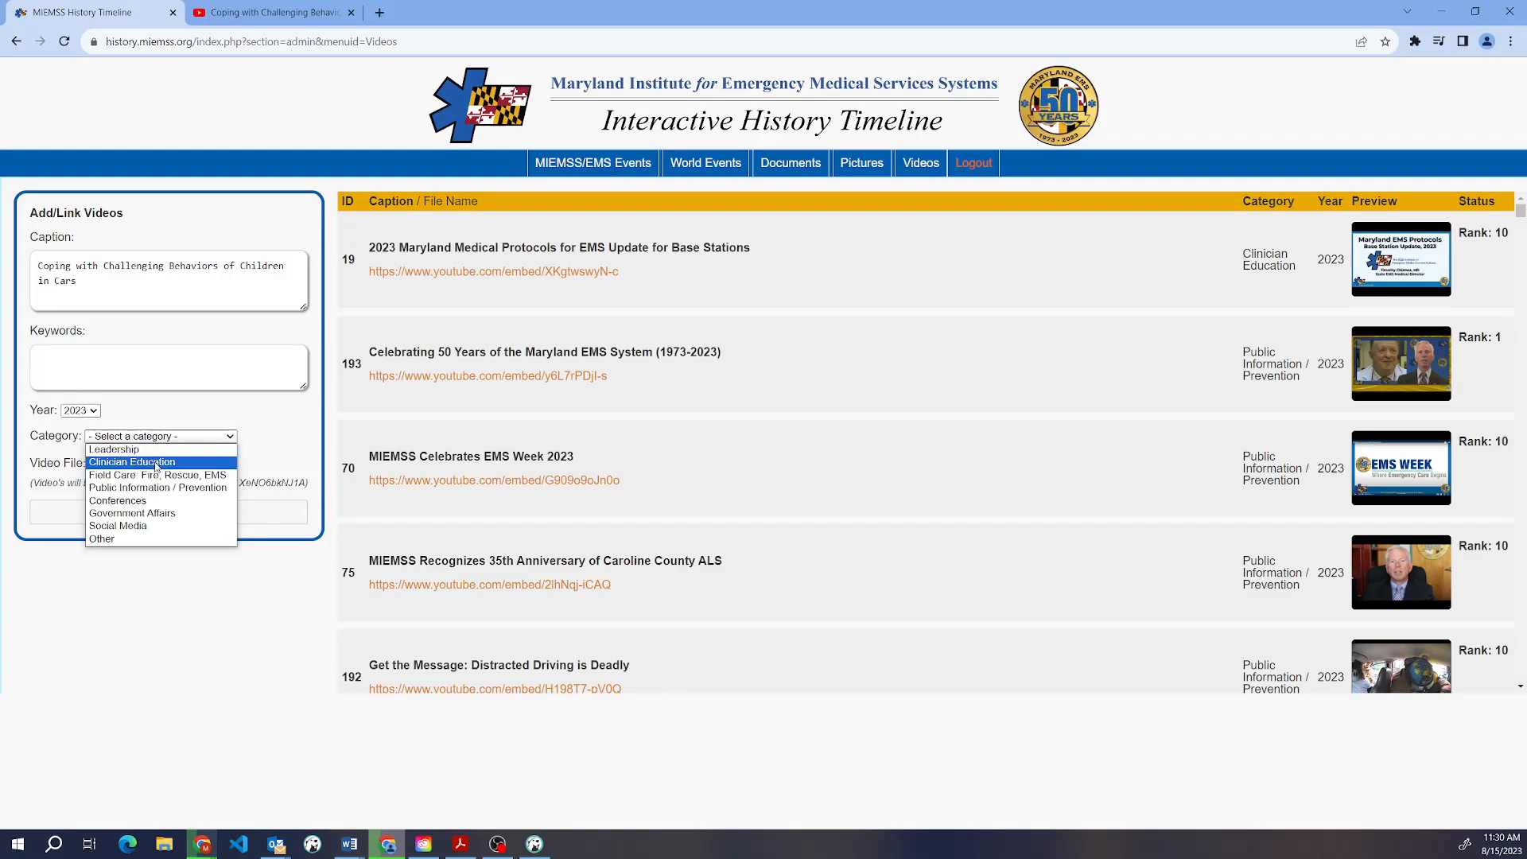
pyautogui.click(157, 463)
pyautogui.click(182, 370)
pyautogui.write('webinar')
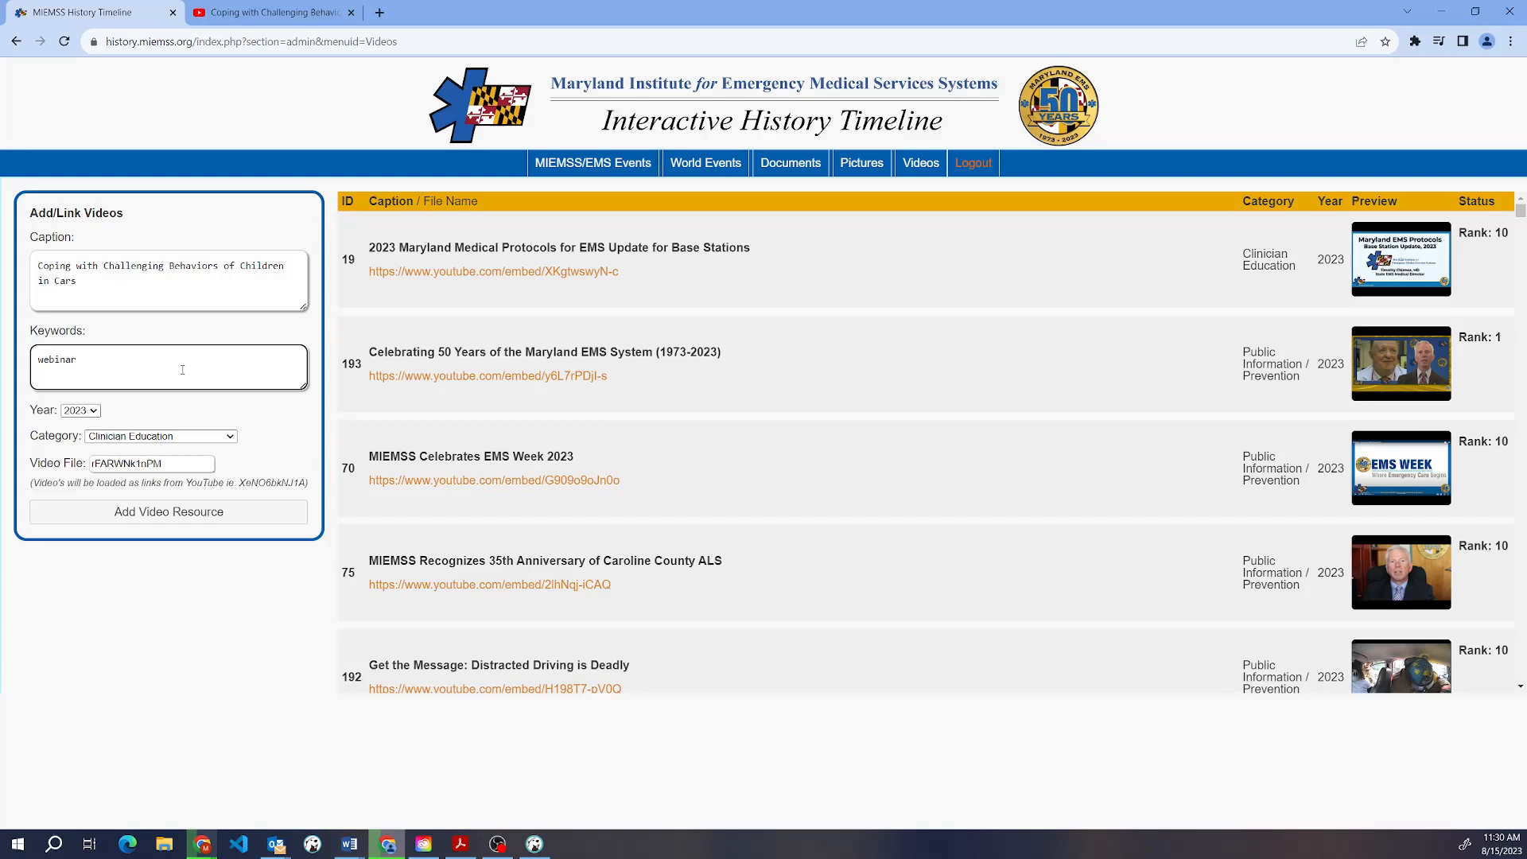
pyautogui.click(208, 514)
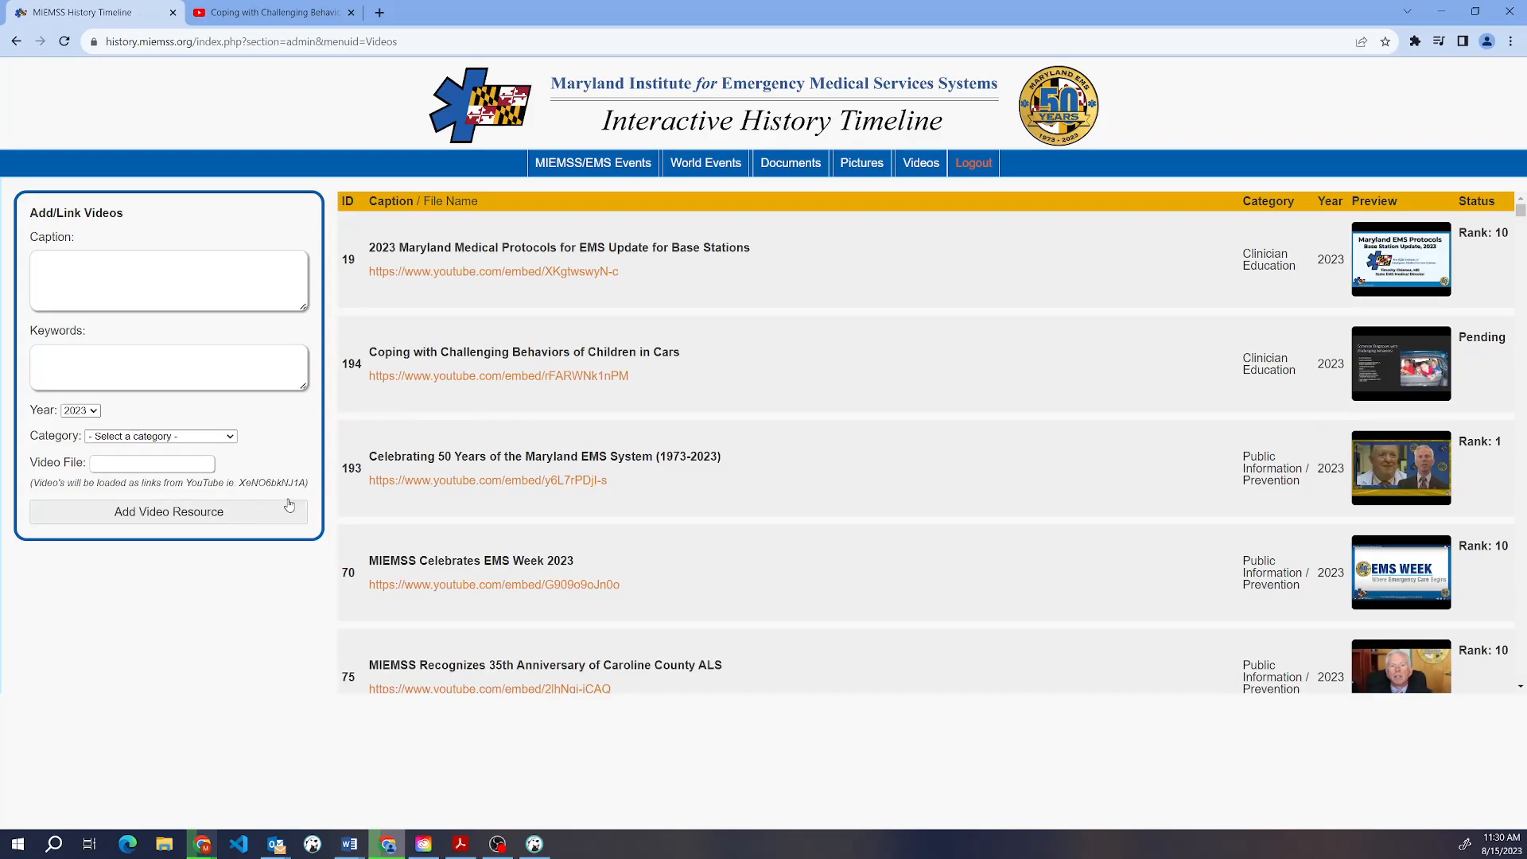
# Step: Open entry 194's embed link in a new tab, then return to the Videos admin list
pyautogui.click(1412, 368)
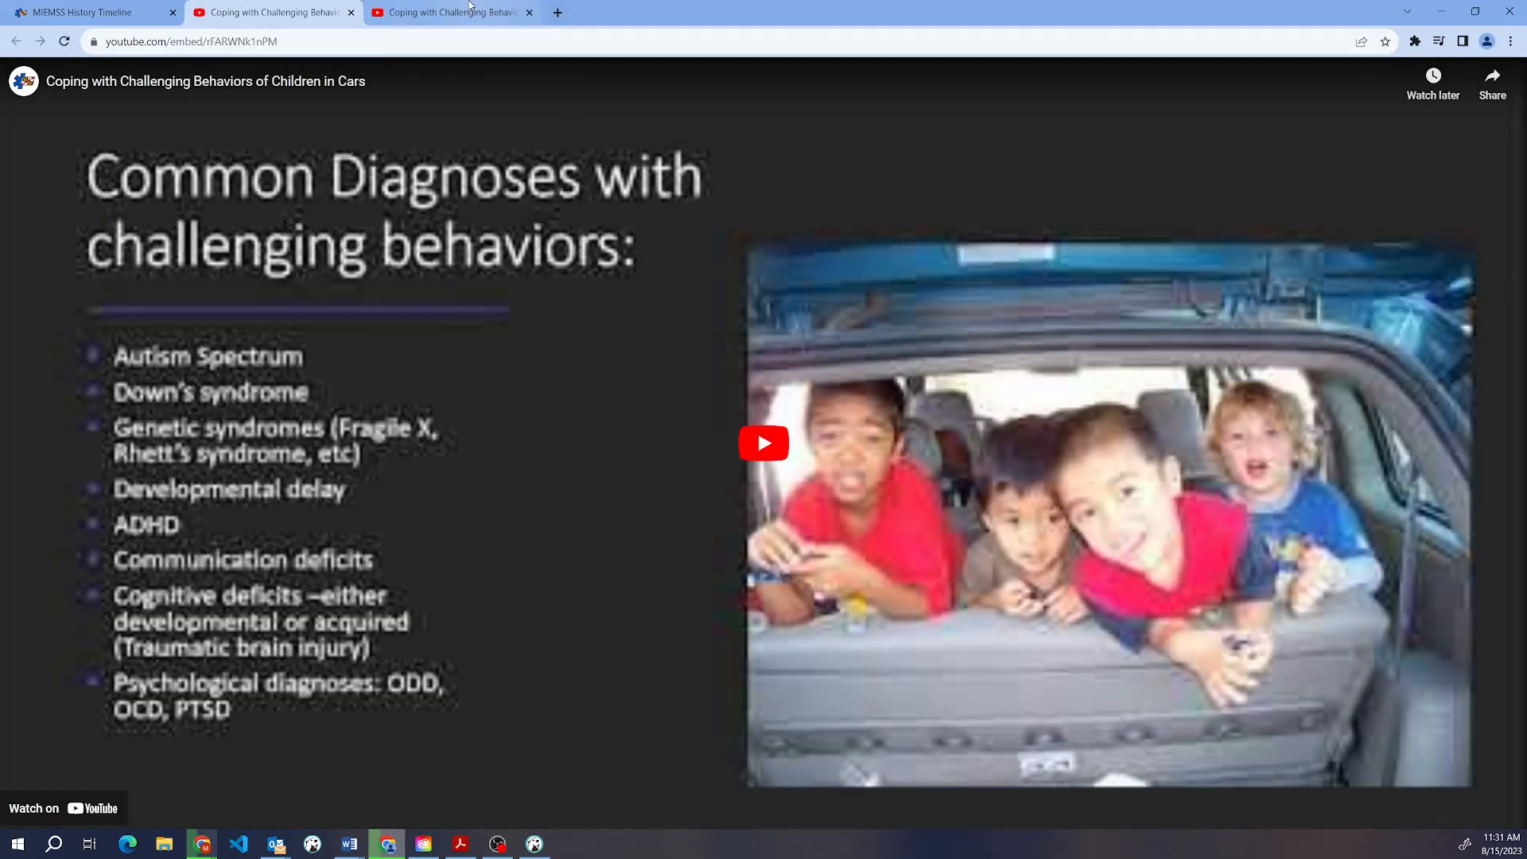
pyautogui.click(103, 13)
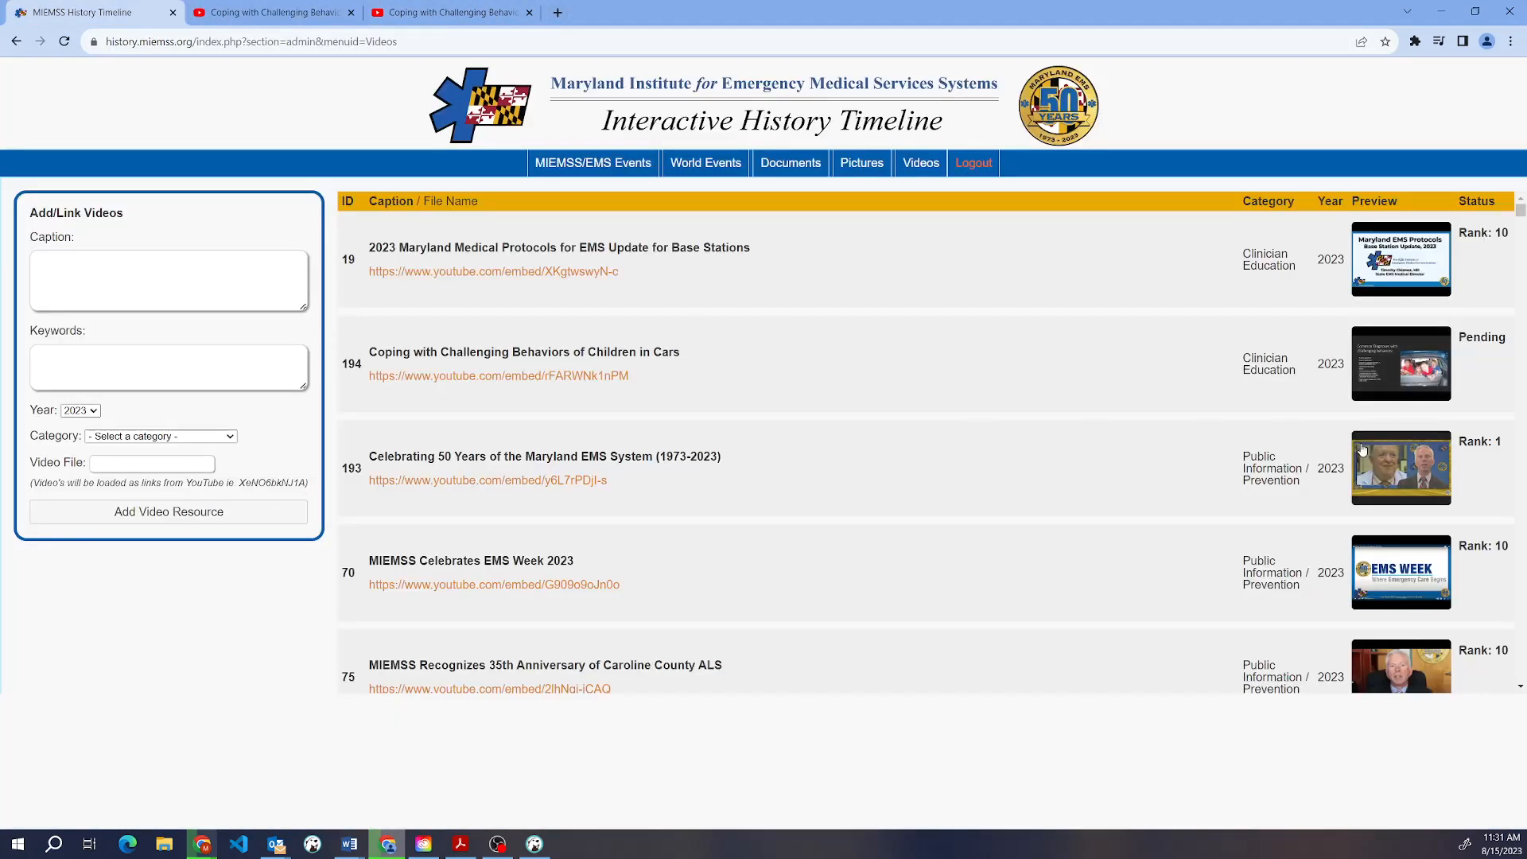